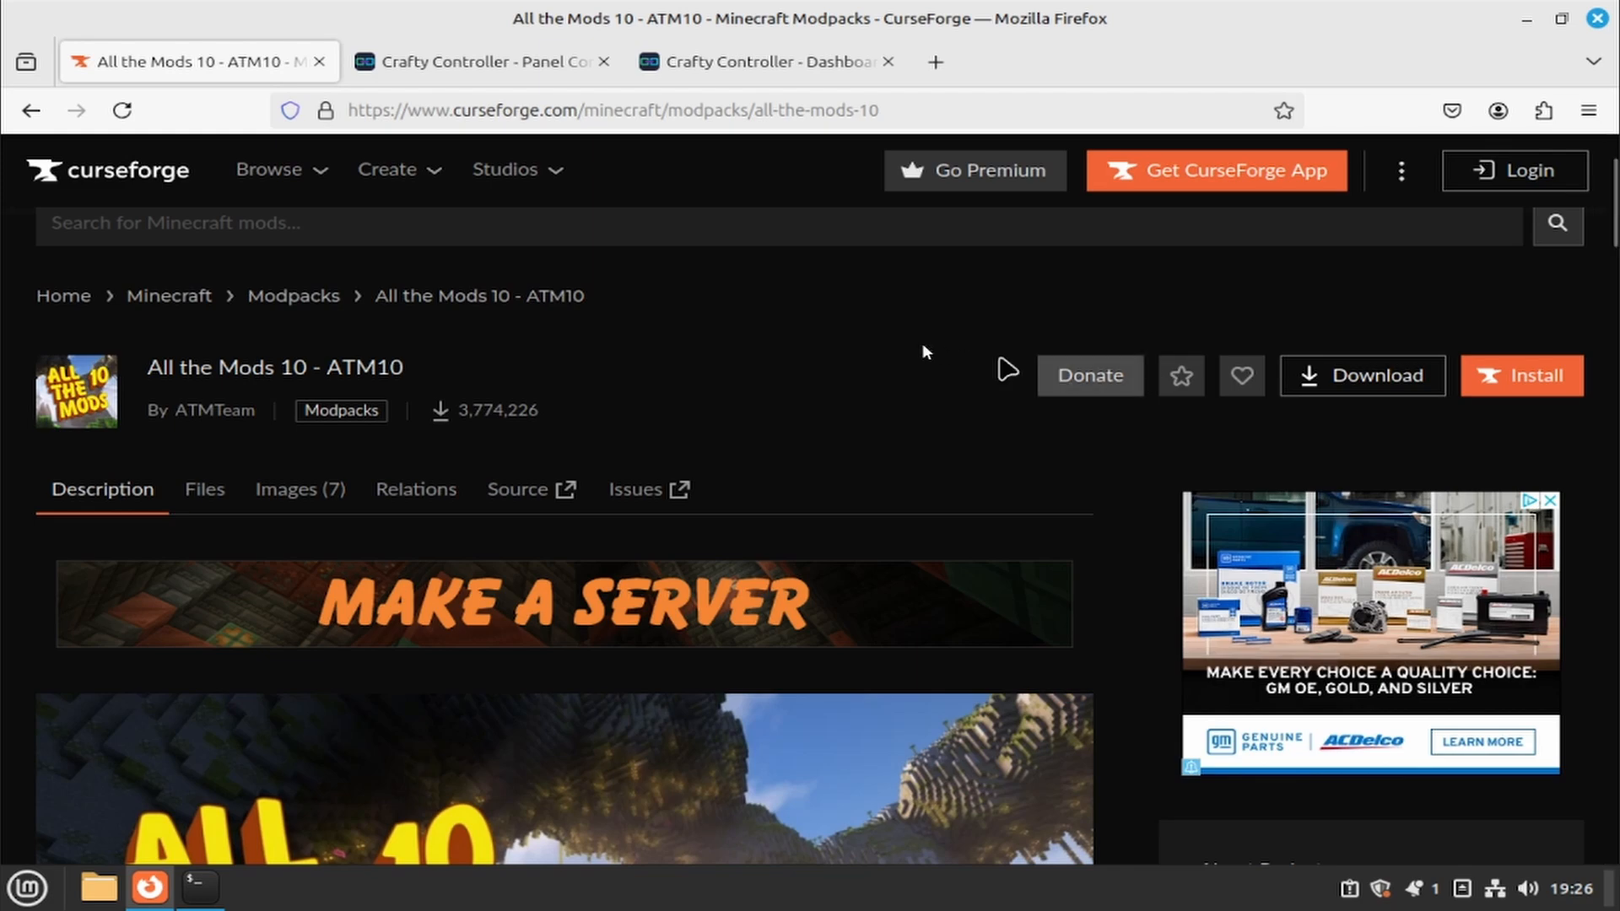
- Scroll to the ATM10 Server Packs, open Server-Files-2.22 and start its download
scroll(814, 318, down, 3)
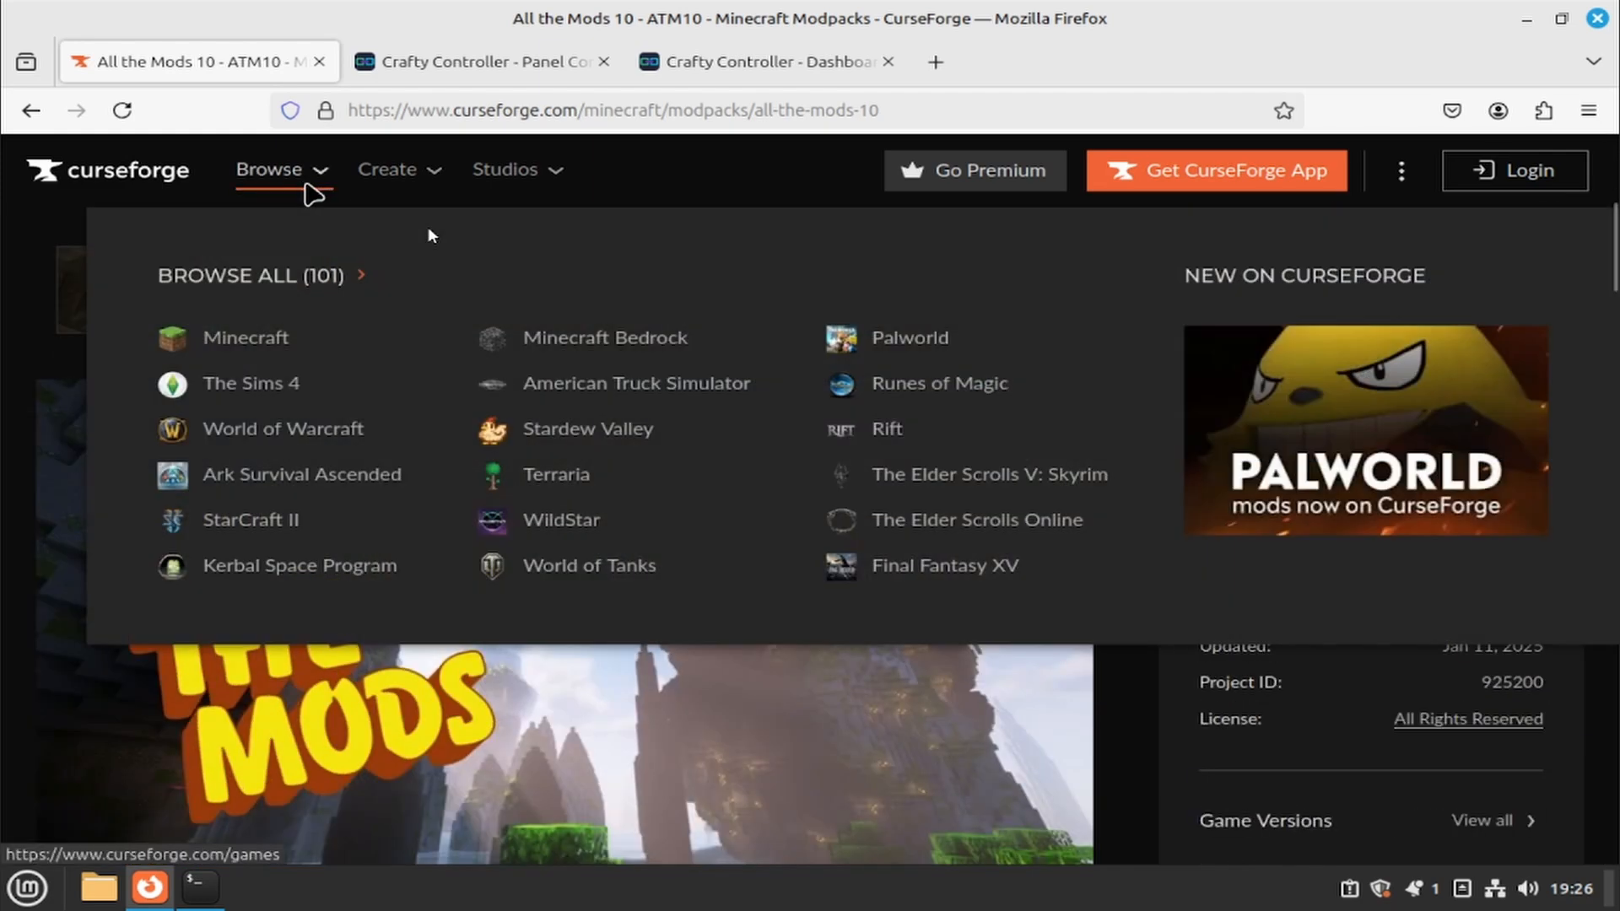
scroll(1199, 646, down, 2)
scroll(1201, 645, down, 10)
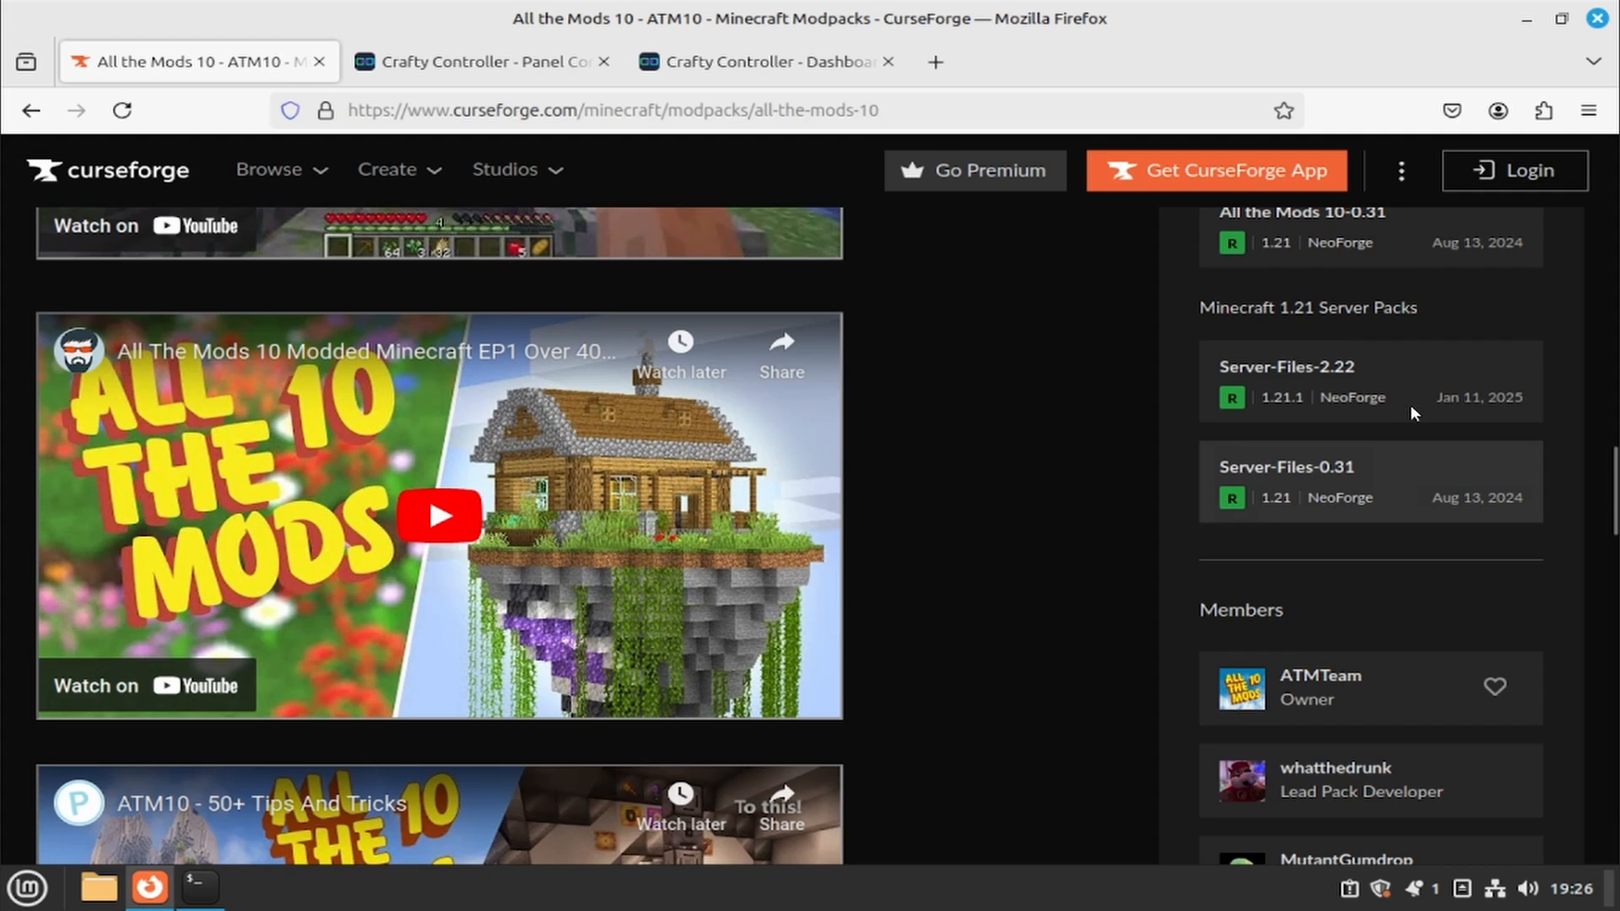
click(1363, 372)
scroll(876, 504, down, 3)
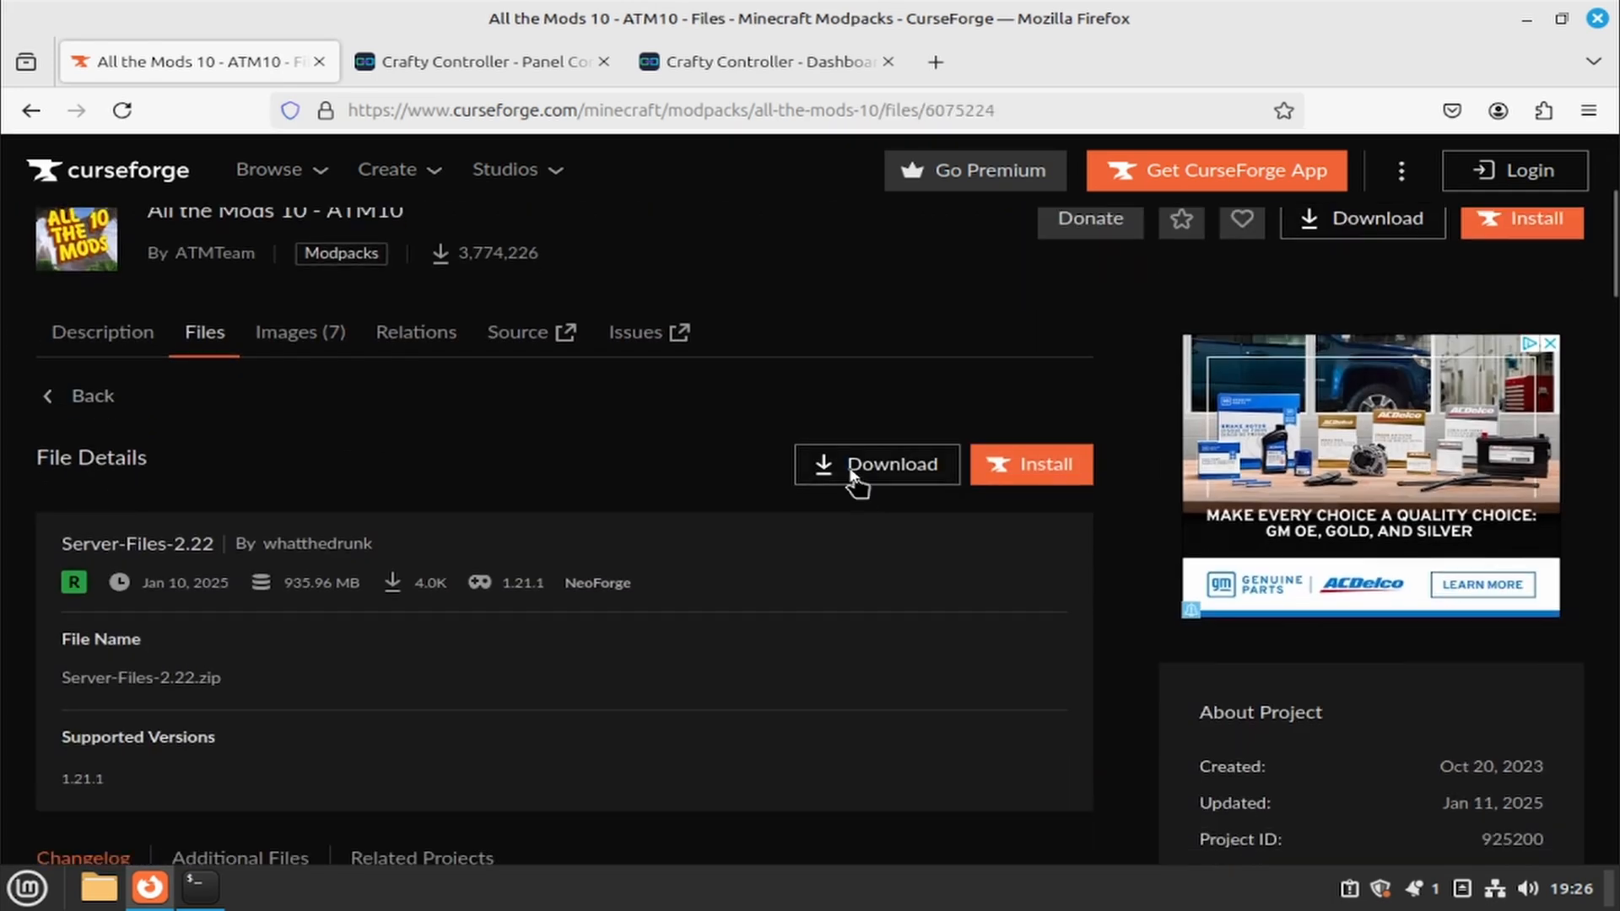
click(835, 464)
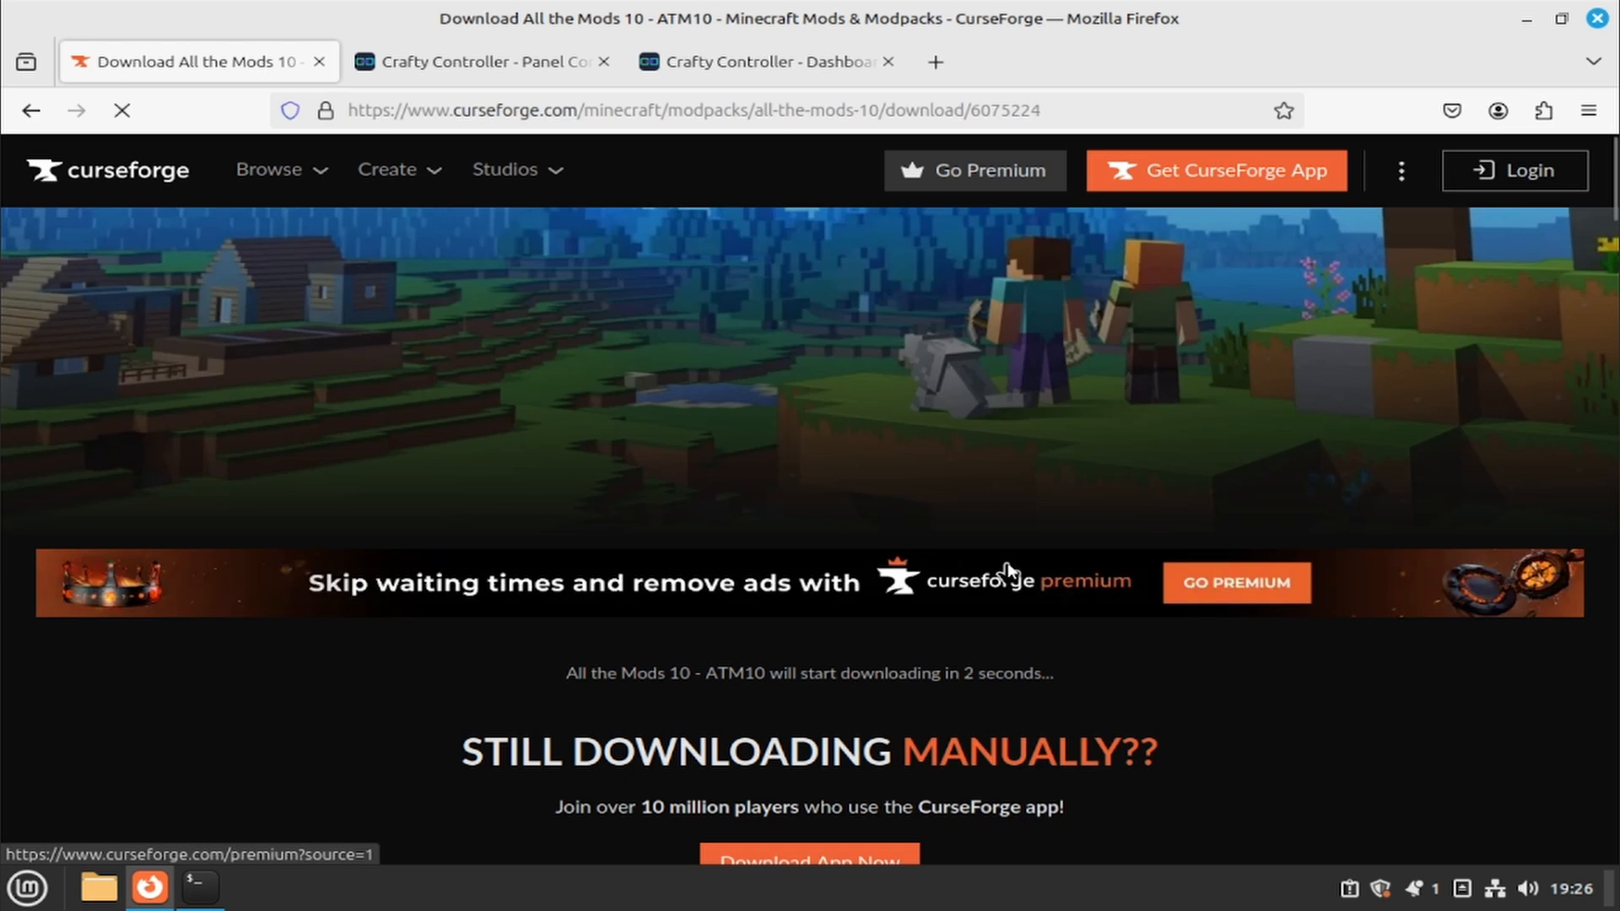
key(alt)
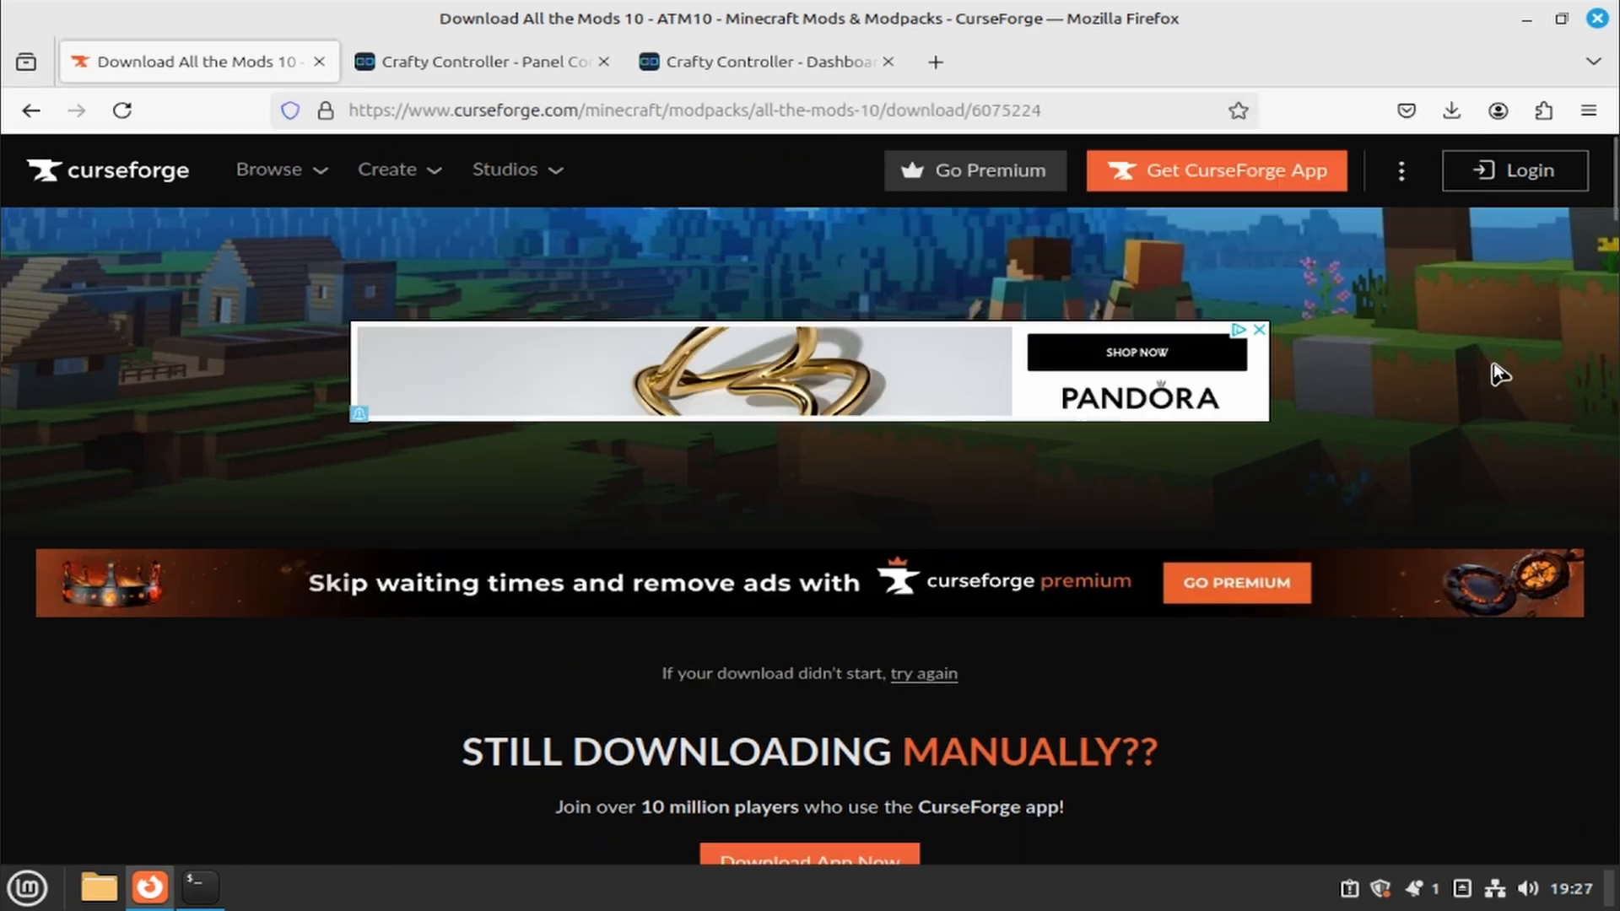
- Open Server-Files-2.22.zip from Firefox's downloads, extract it into Downloads and show the files
click(1452, 112)
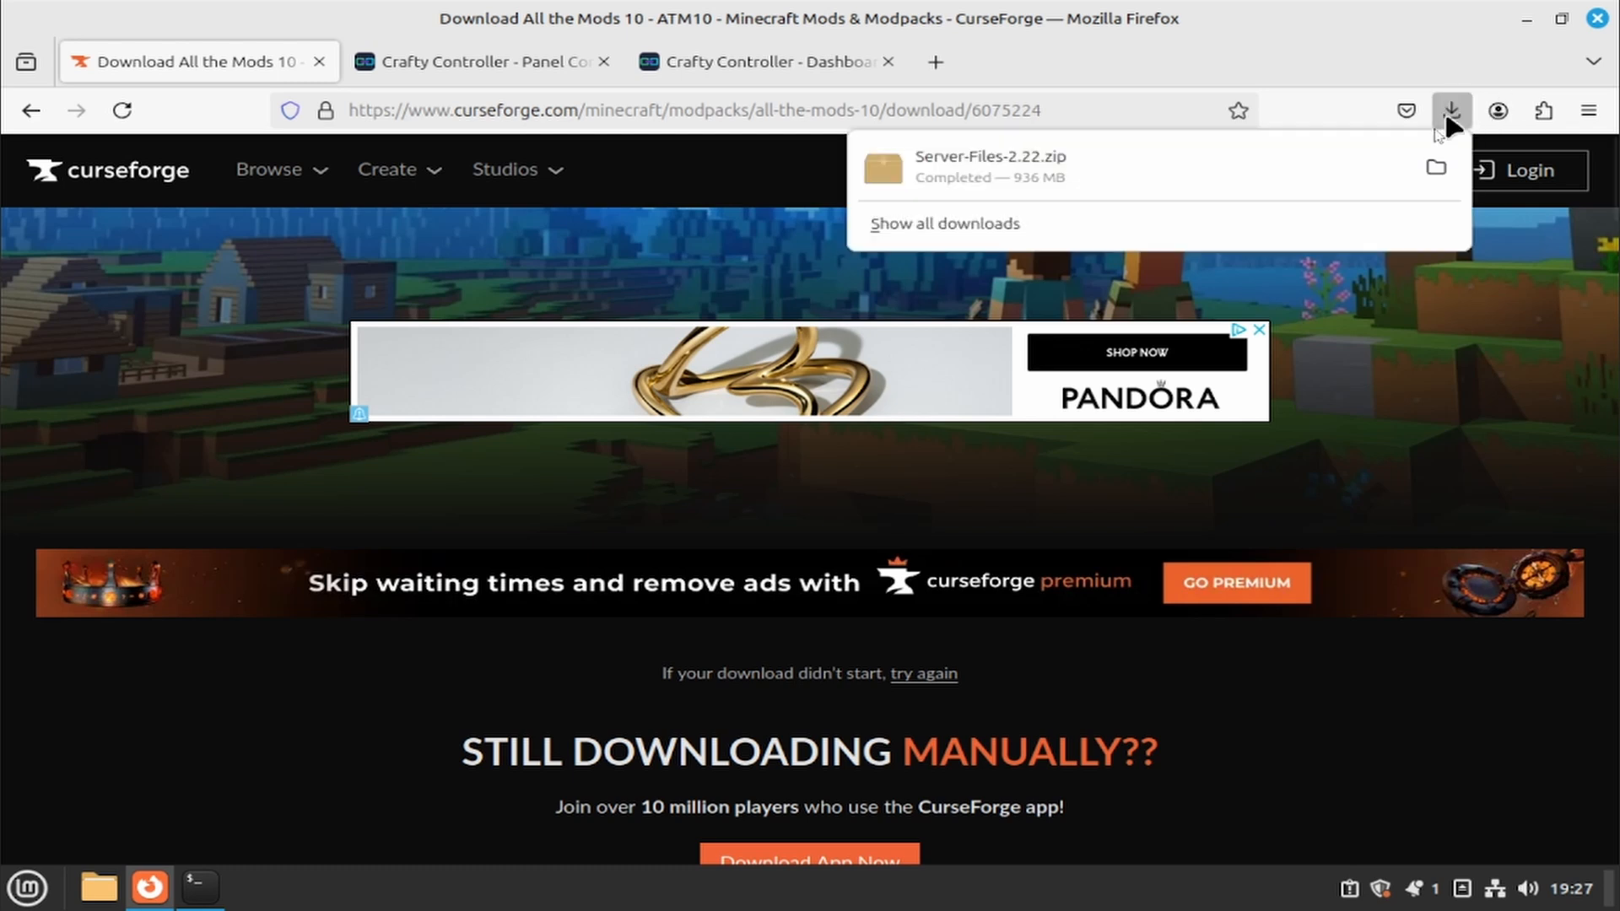
click(1255, 172)
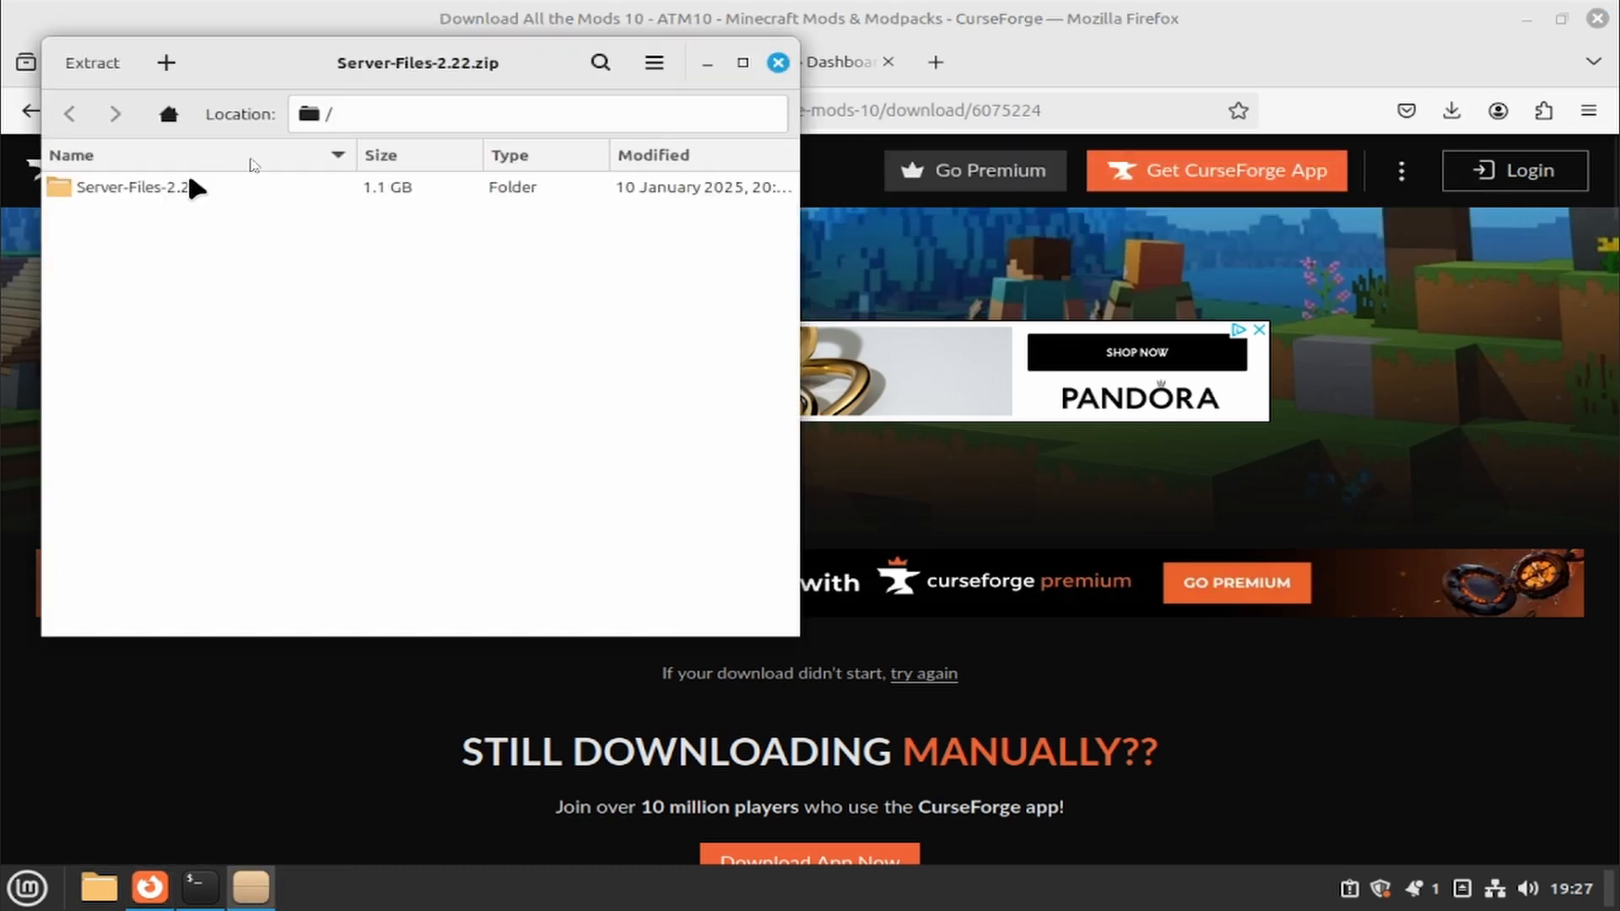
click(96, 78)
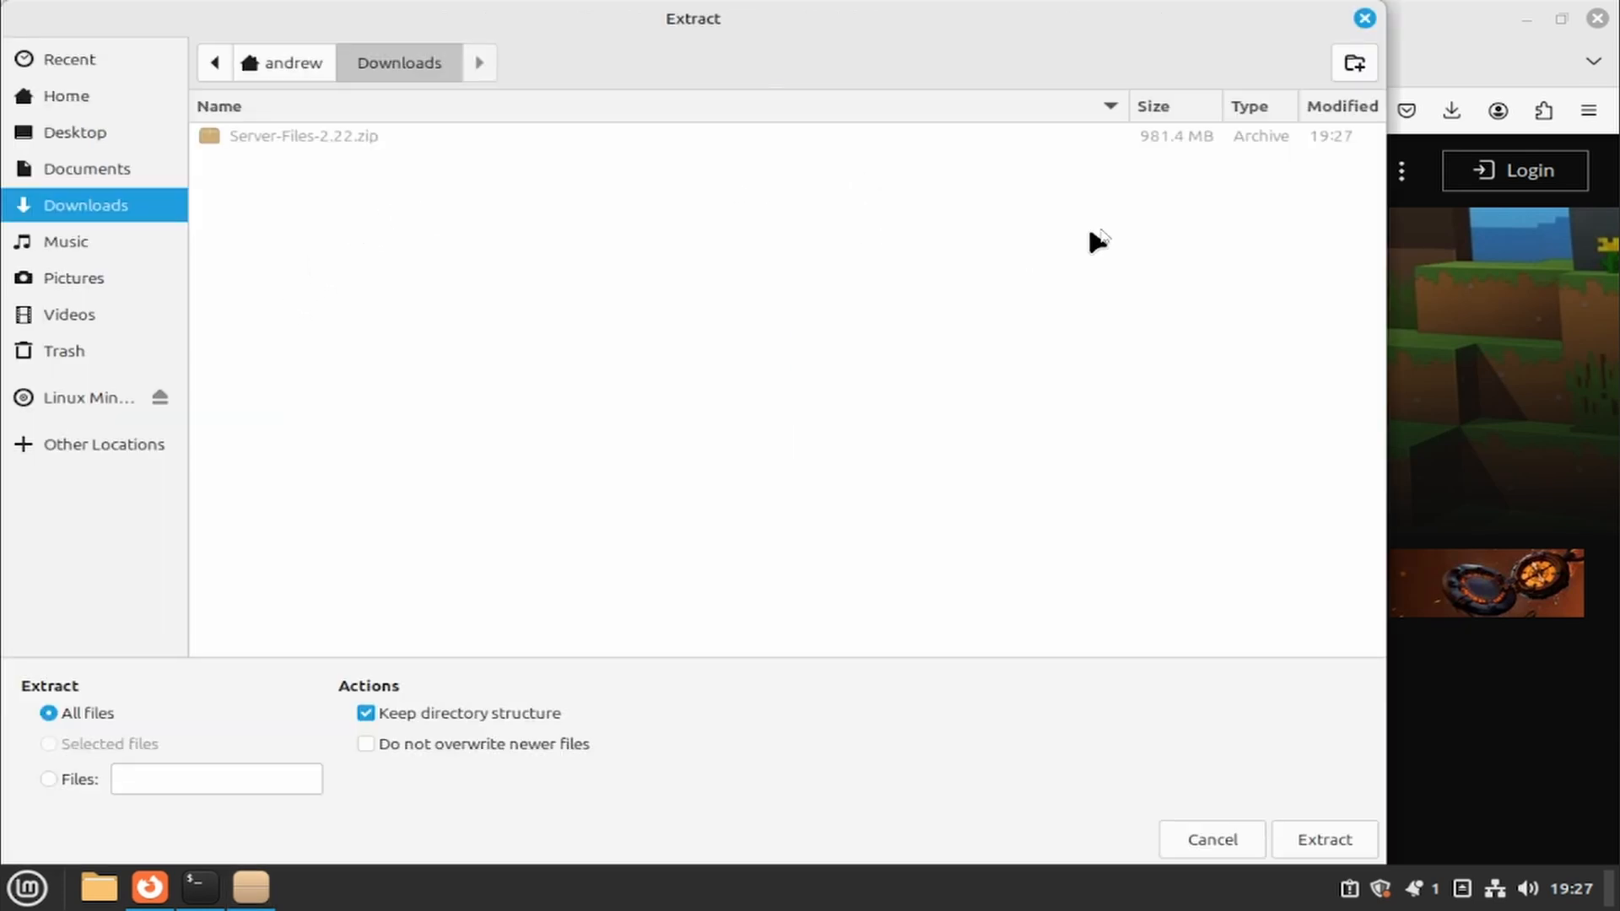
click(1333, 840)
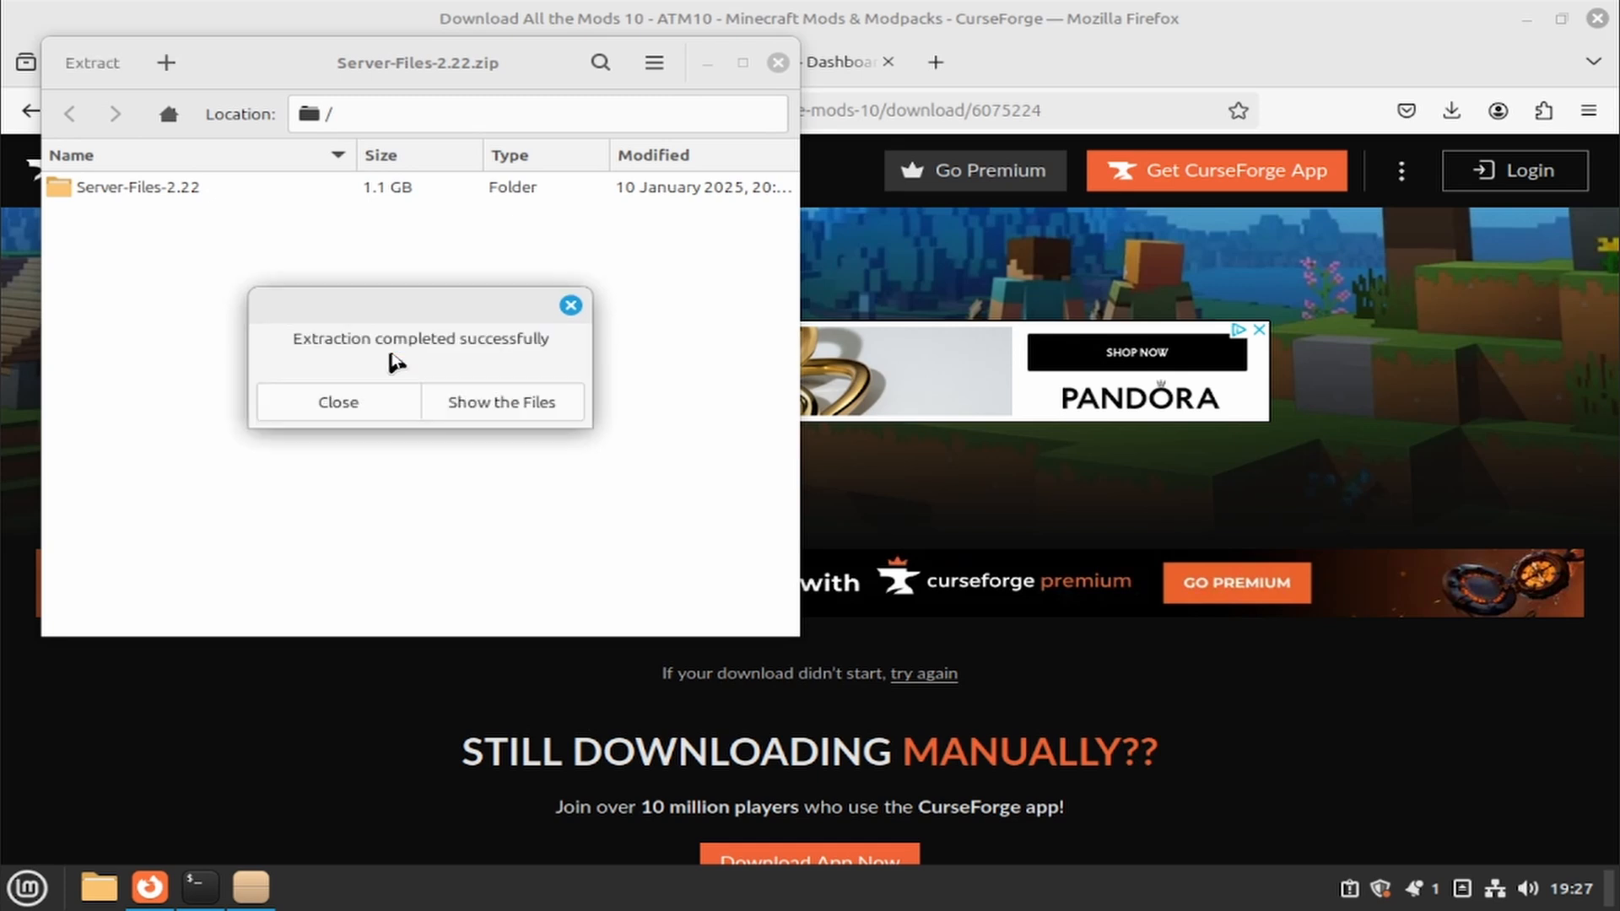
click(467, 401)
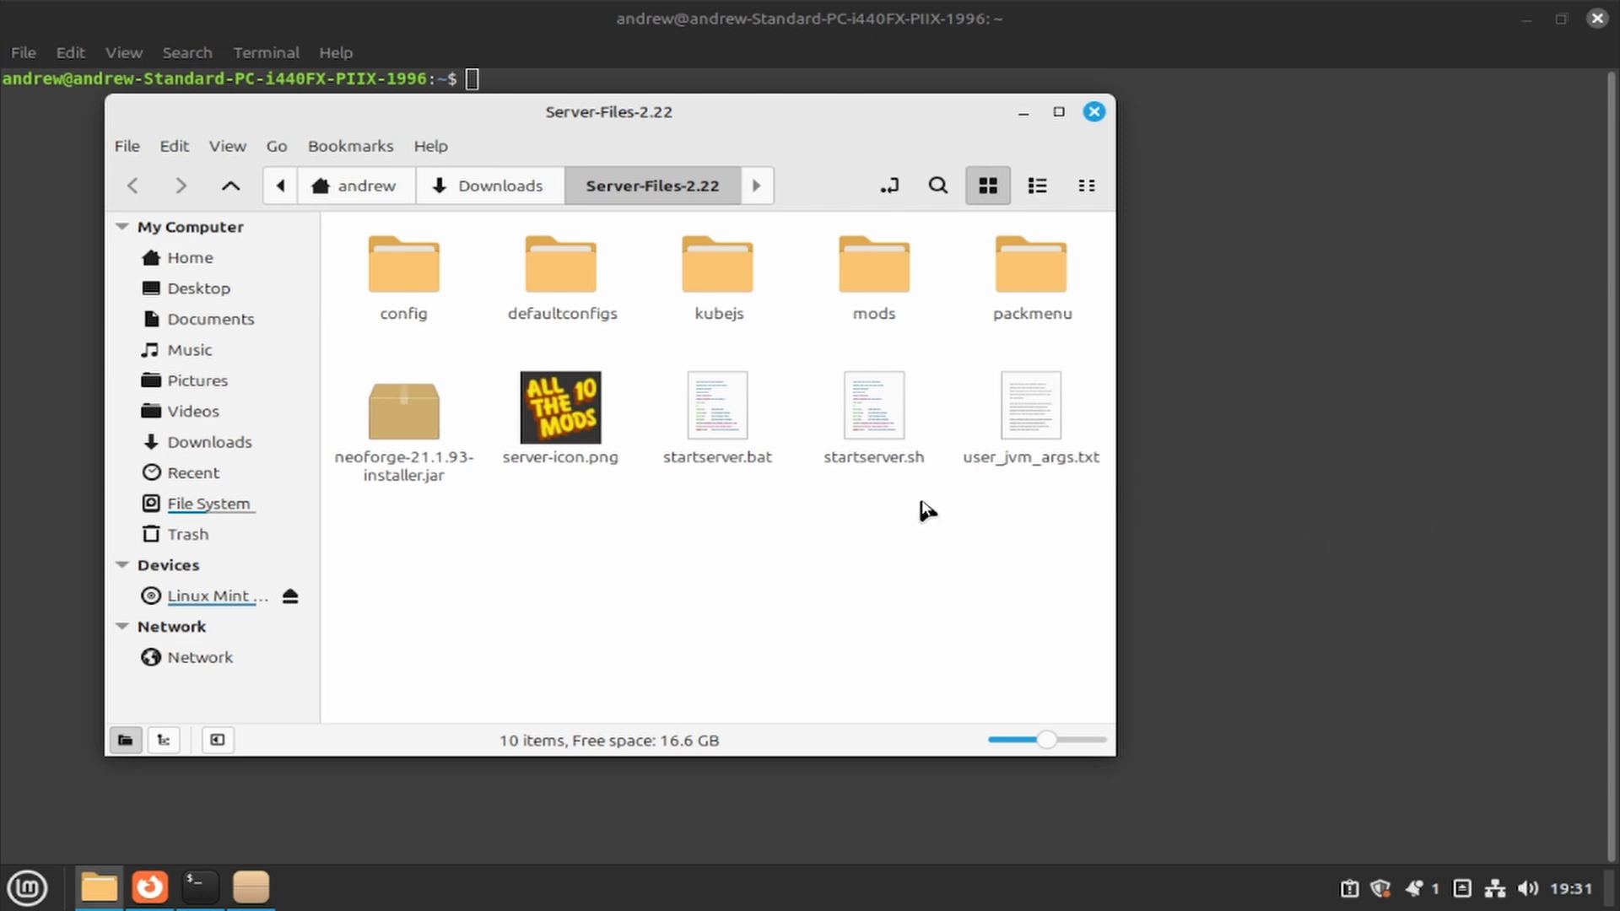
click(400, 466)
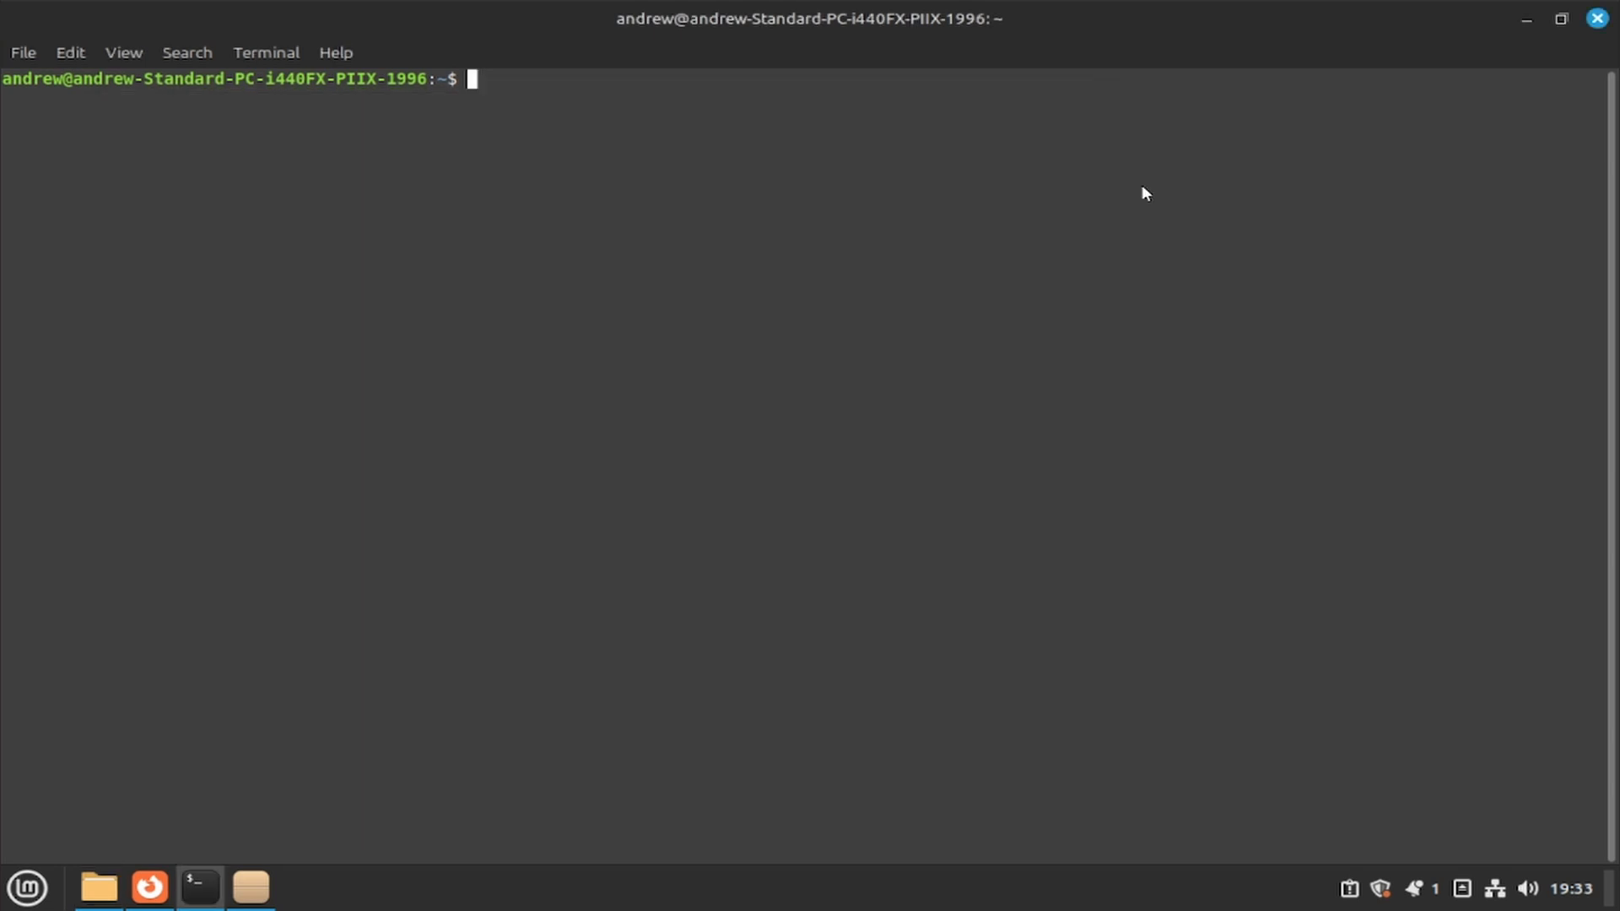
- Change into Downloads/Server-Files-2.22 and run the NeoForge installer jar with java -jar
text(cd Downloads/Server)
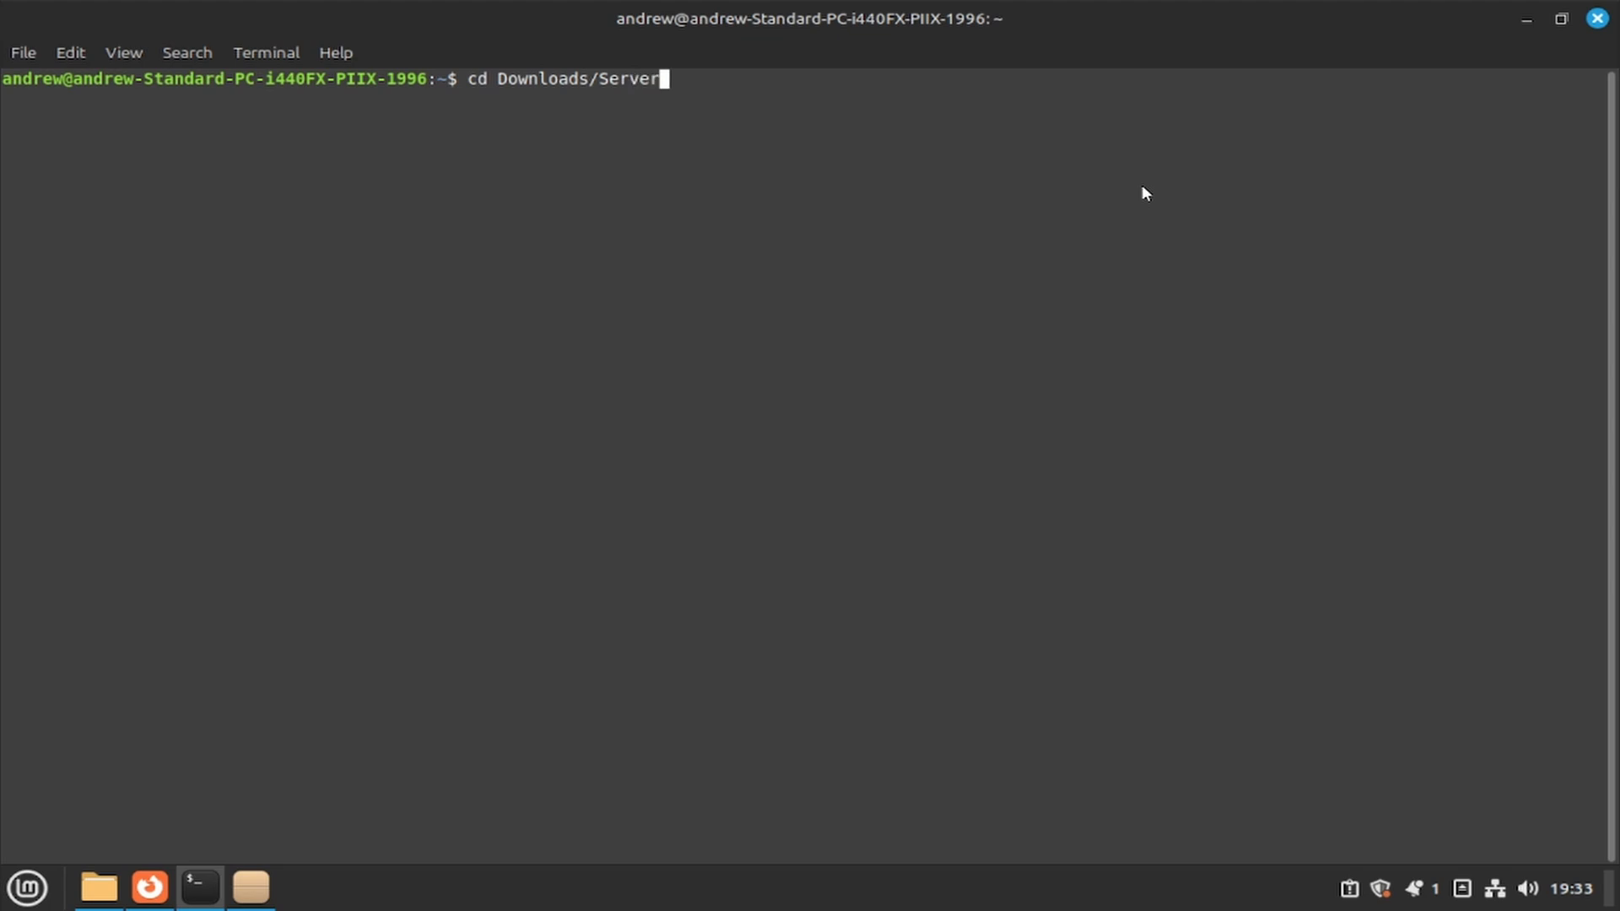
text(-Files-2.22/)
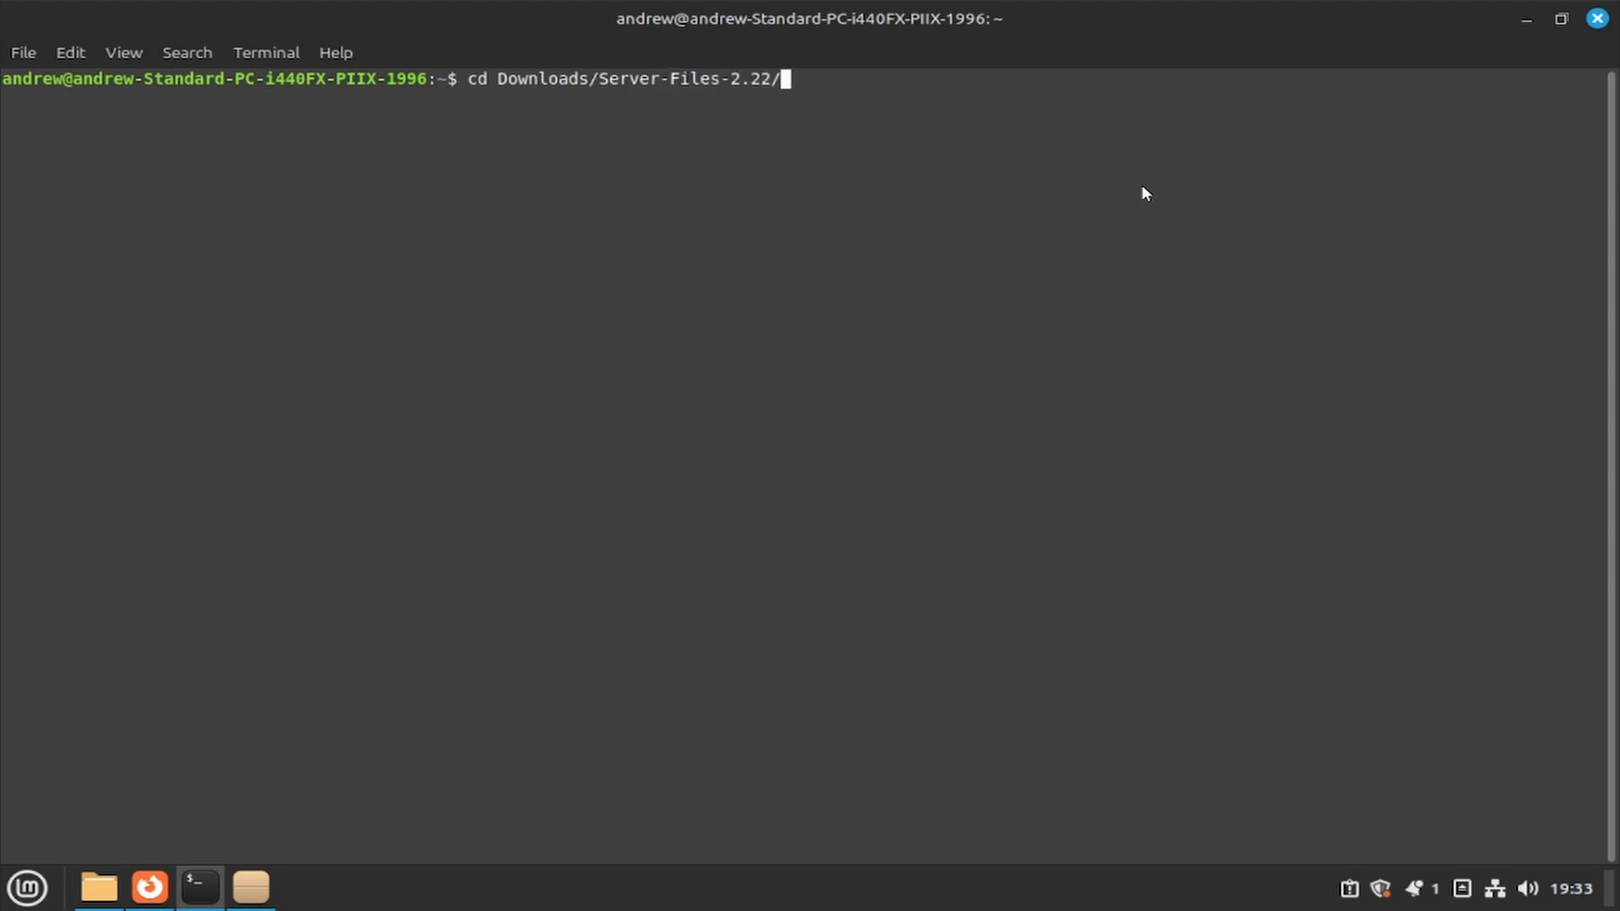
key(Return)
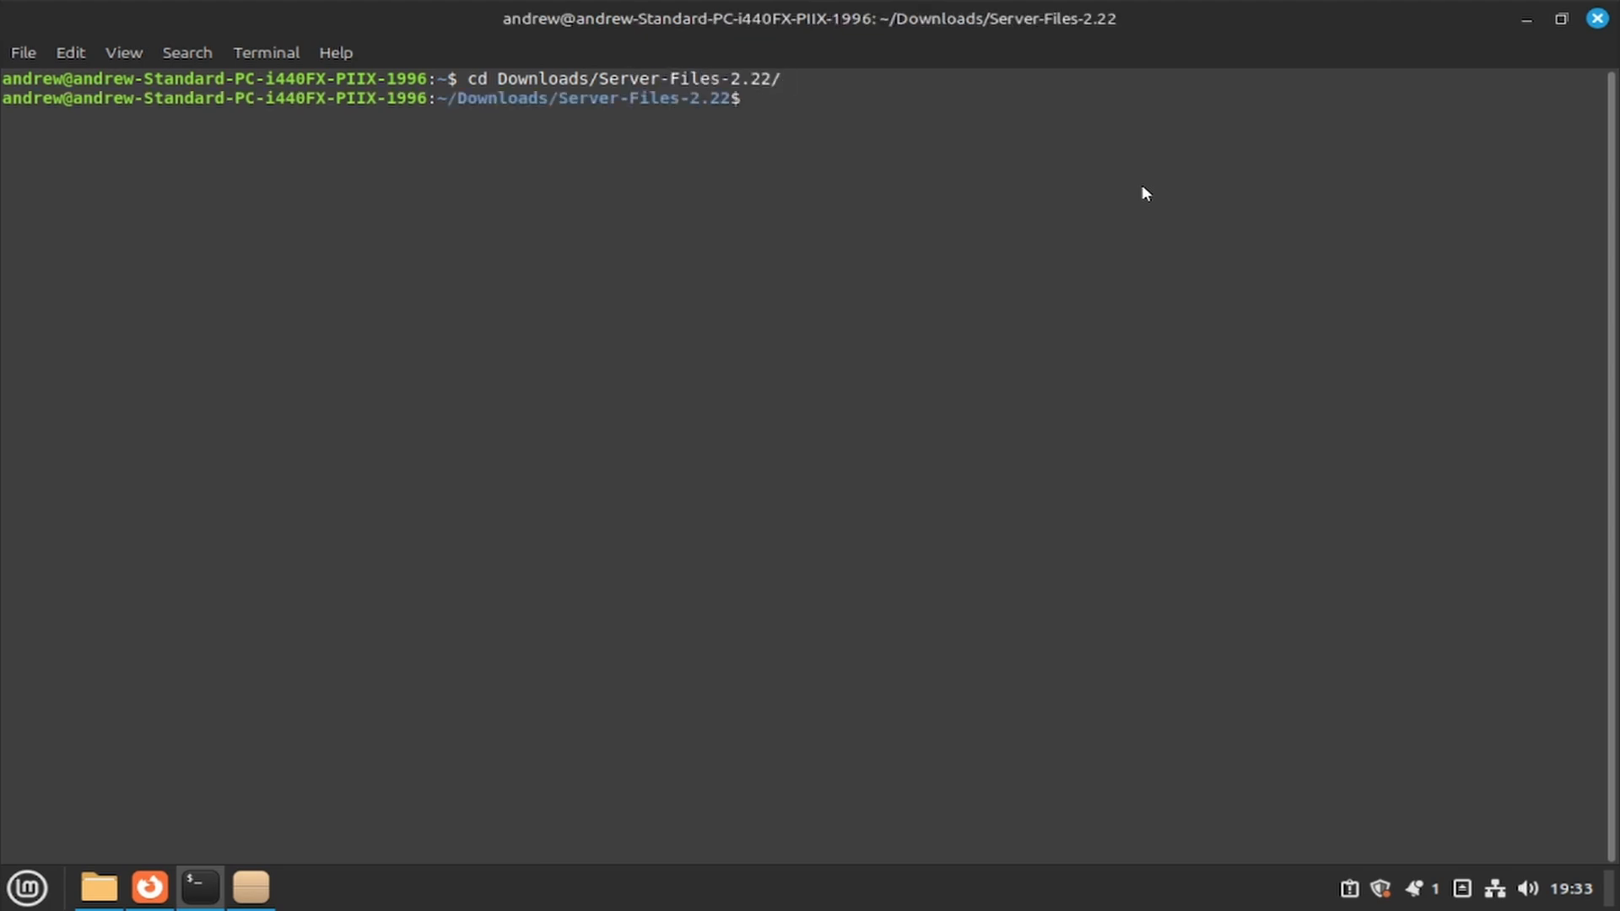
text(java -jar neoforge-)
key(Tab)
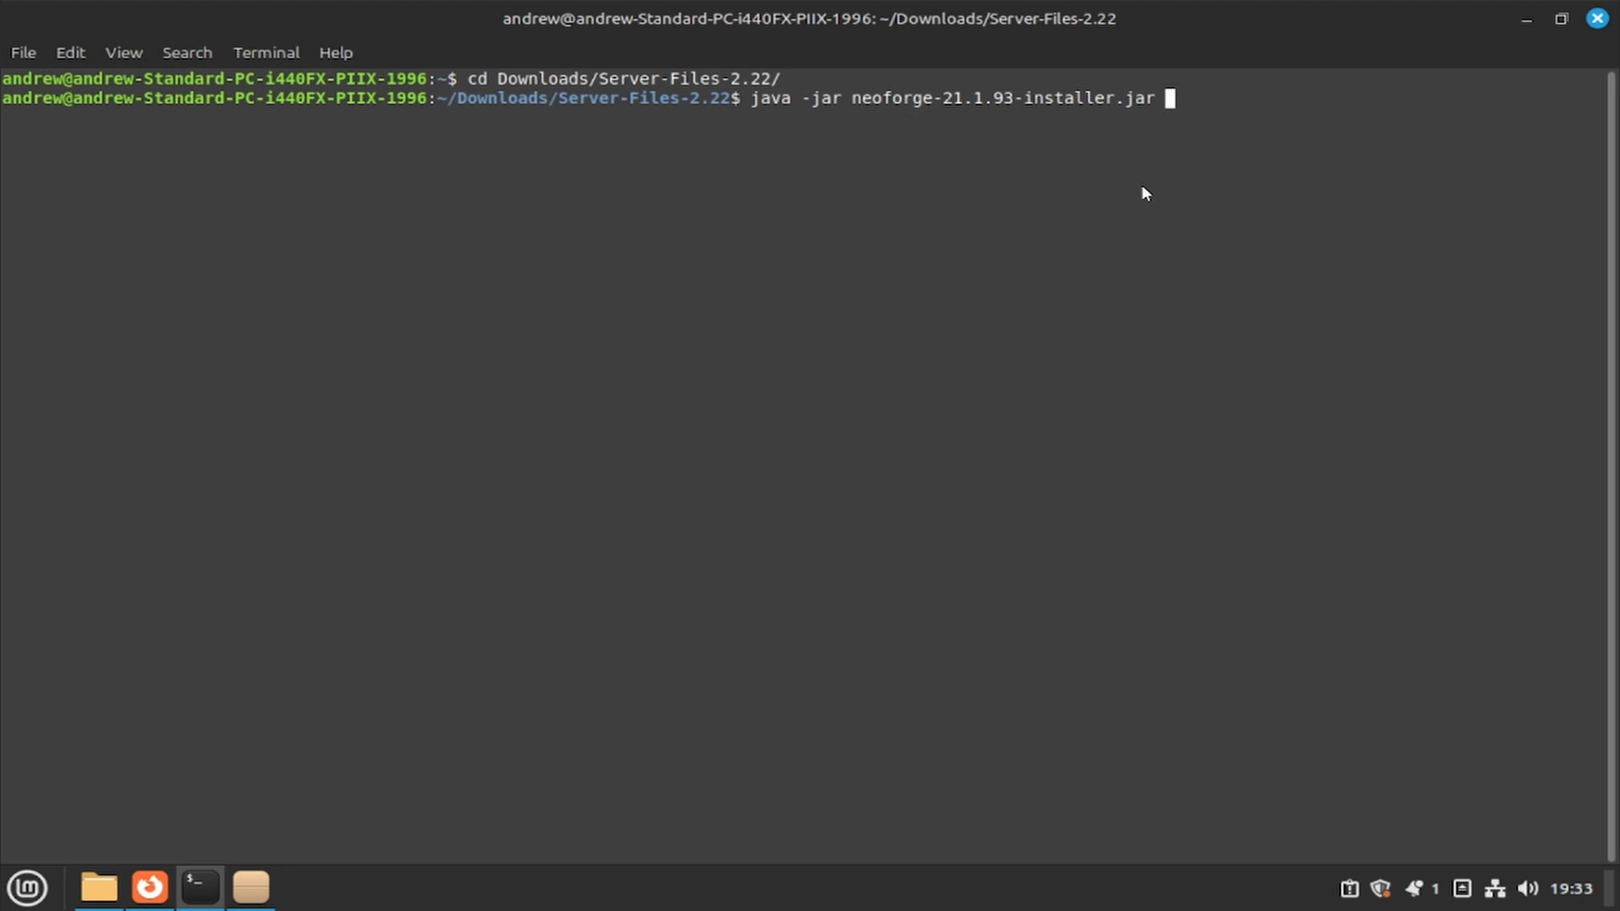
text(")
key(BackSpace)
key(BackSpace)
key(Return)
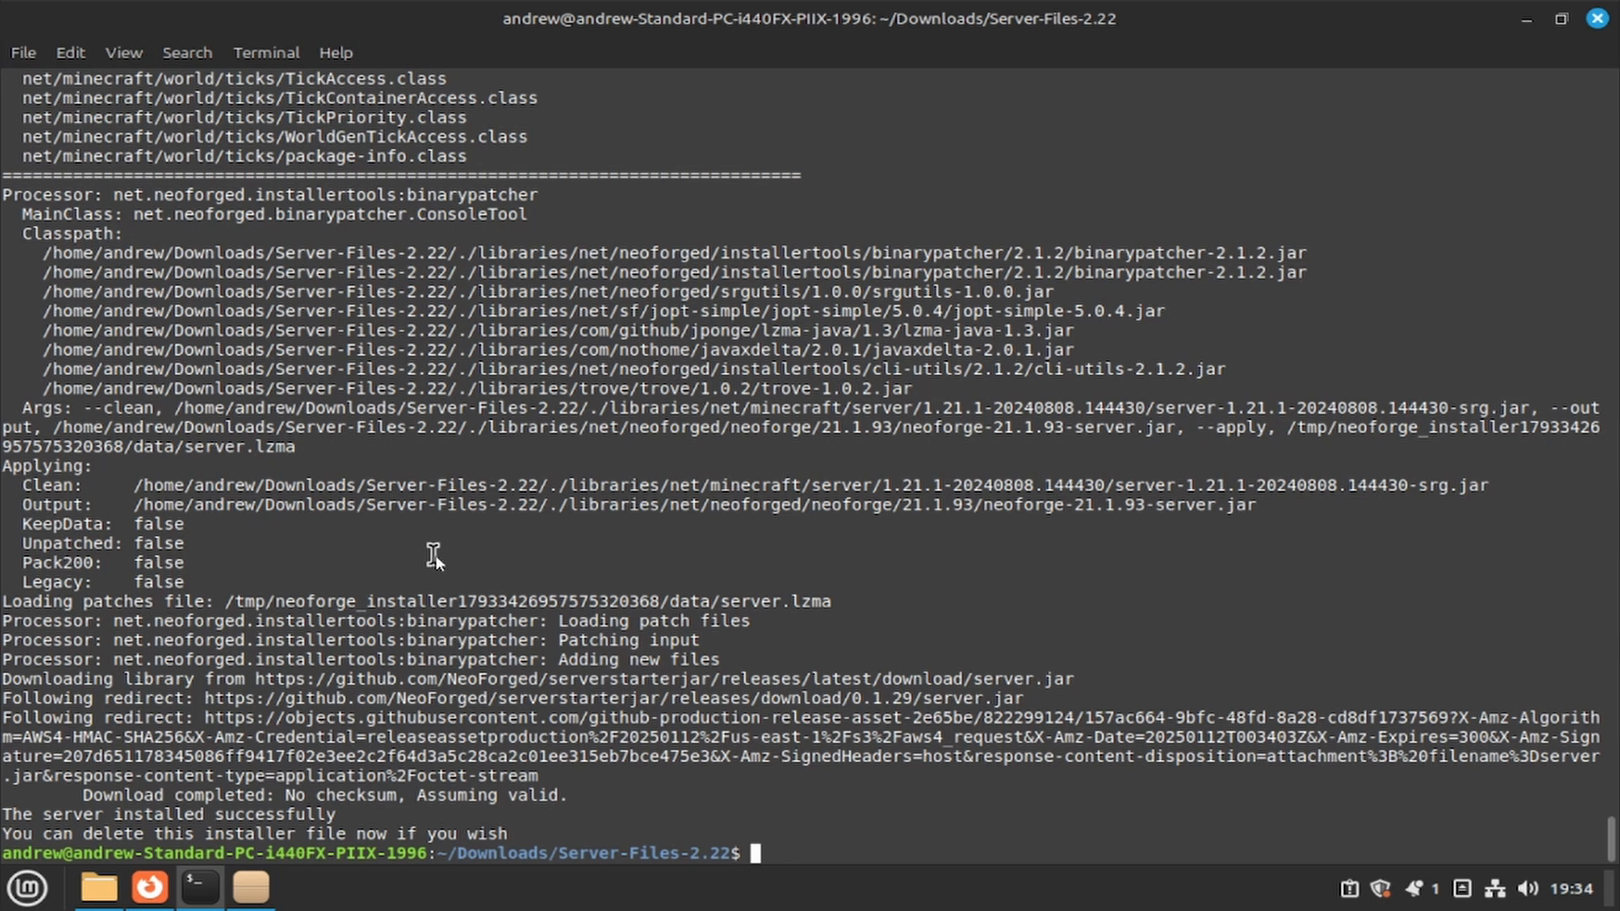
- Show the Server-Files-2.22 folder as a detailed list and select all its files
click(116, 892)
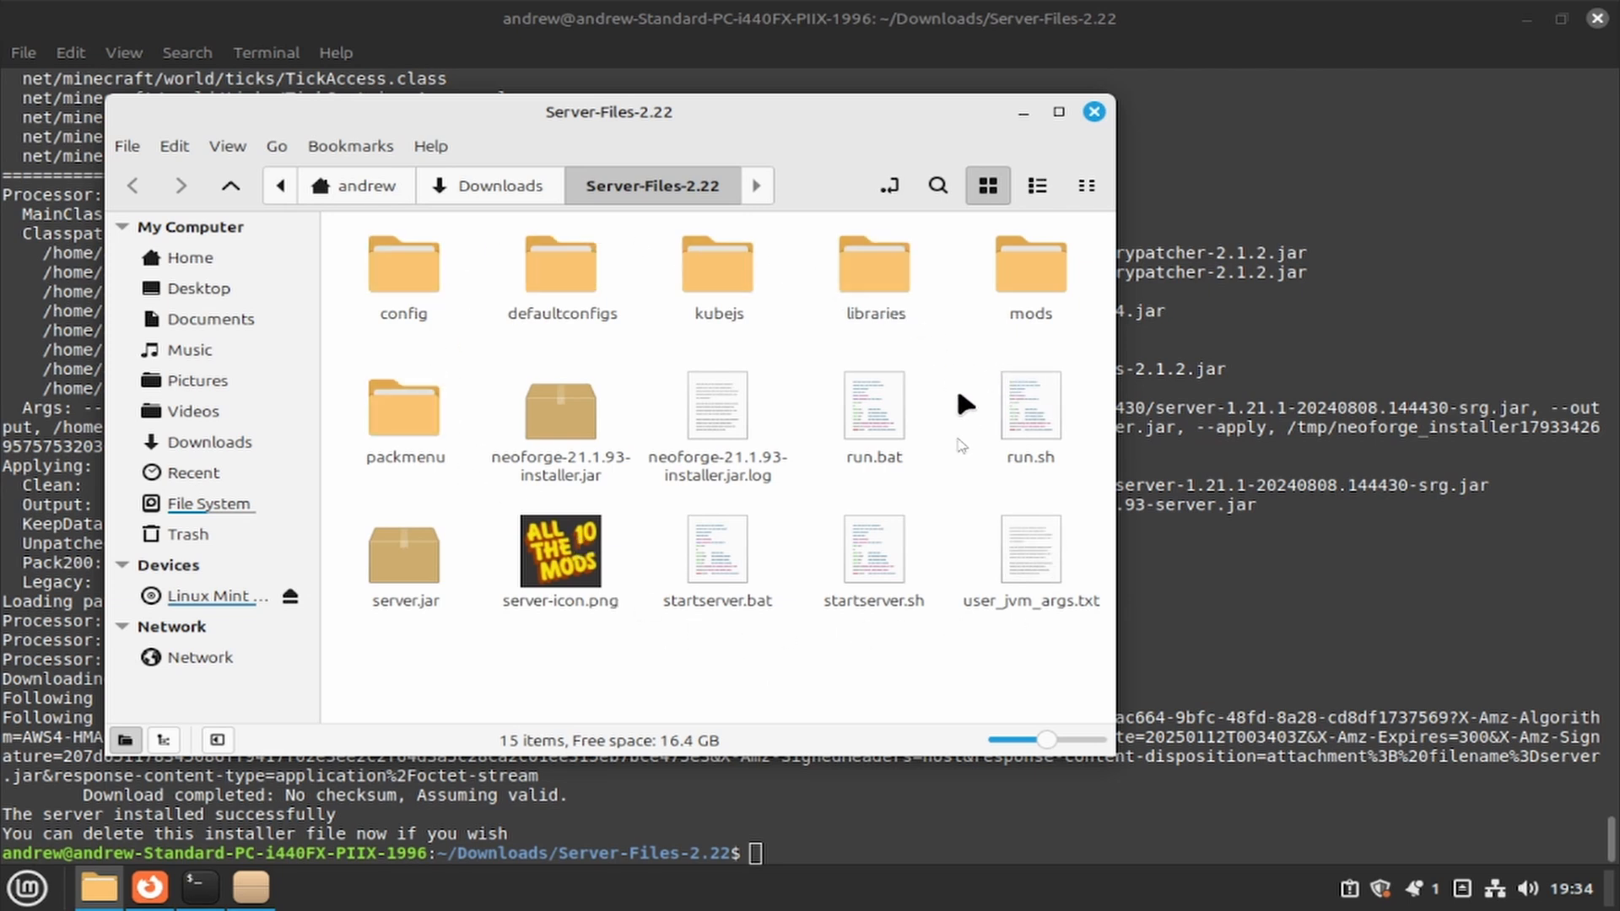
click(1040, 187)
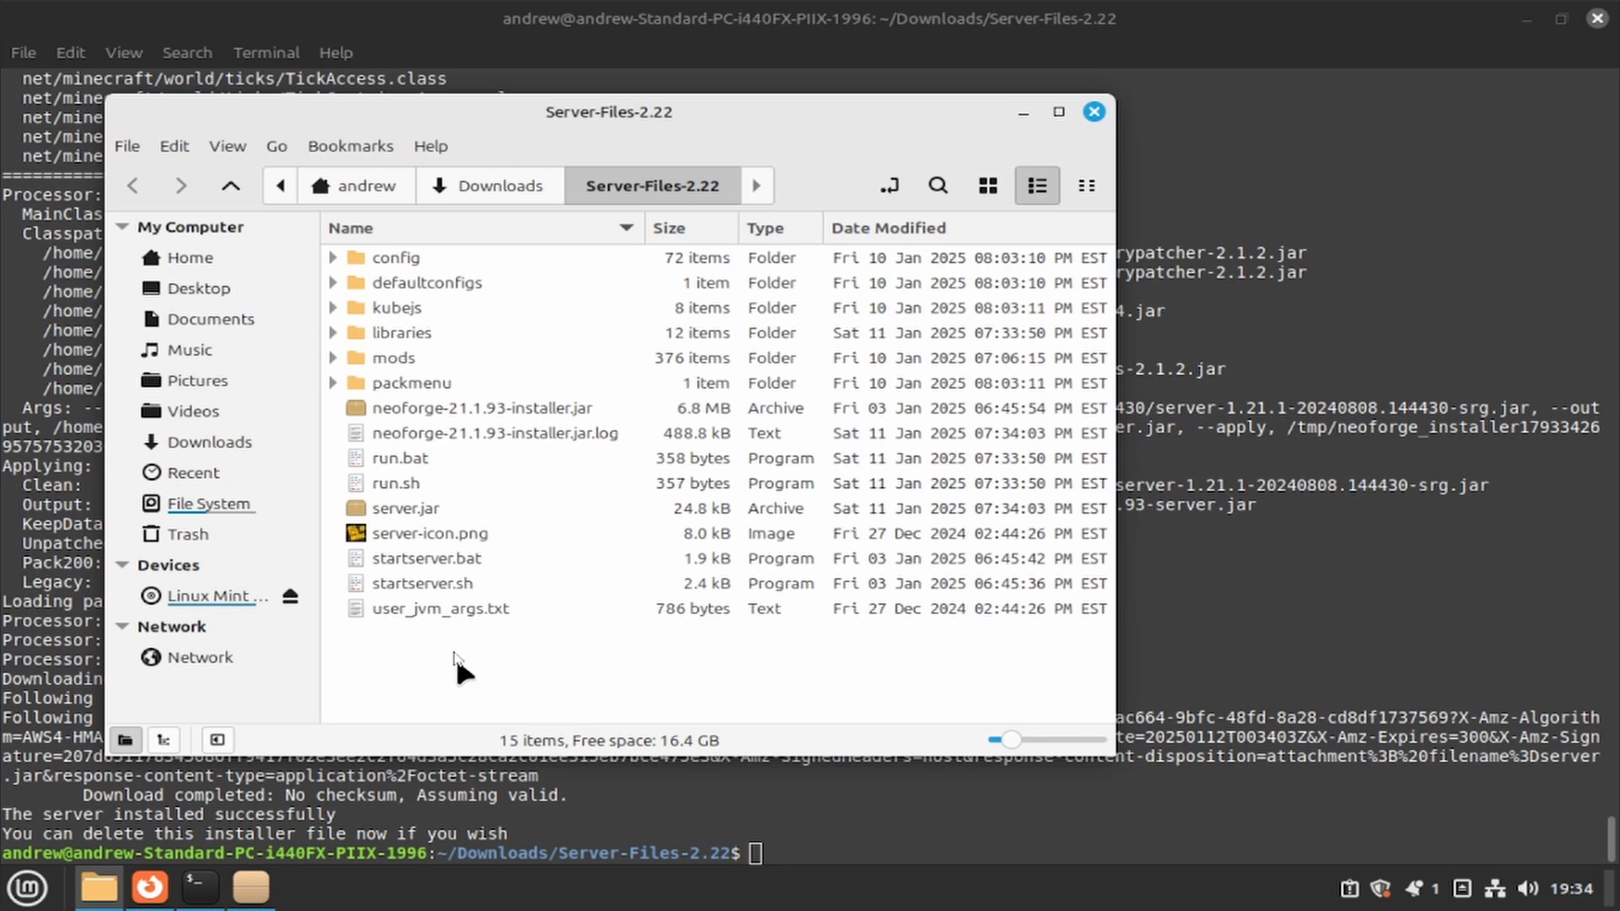
click(494, 609)
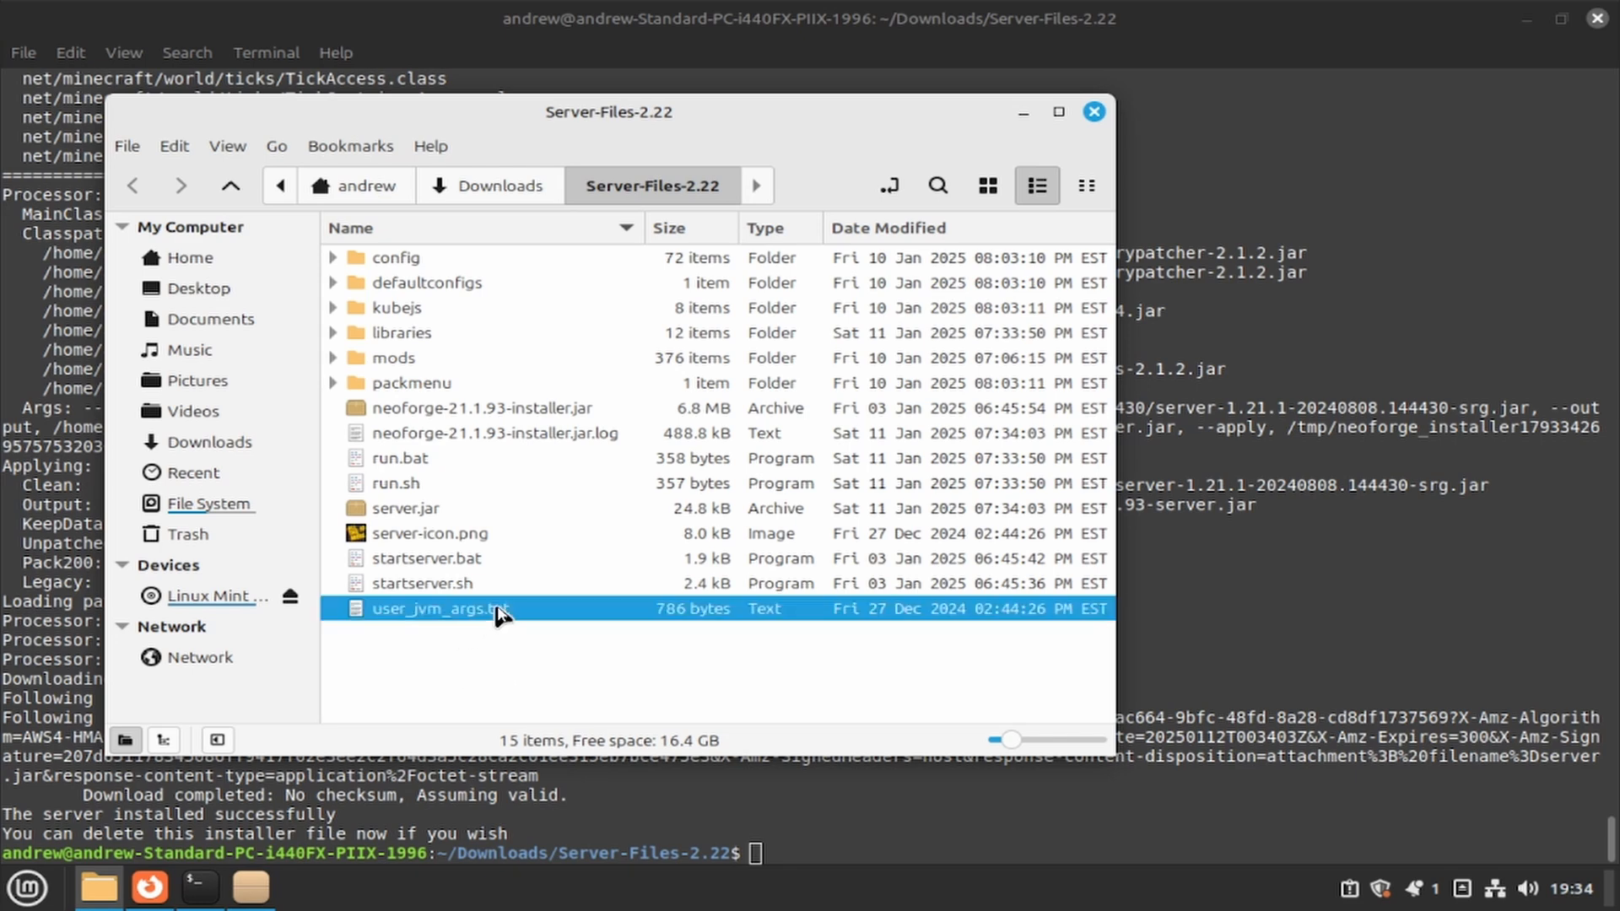
shift+click(420, 261)
- Compress the selected files to ATM10.zip in Downloads and check the new archive's size
right_click(497, 340)
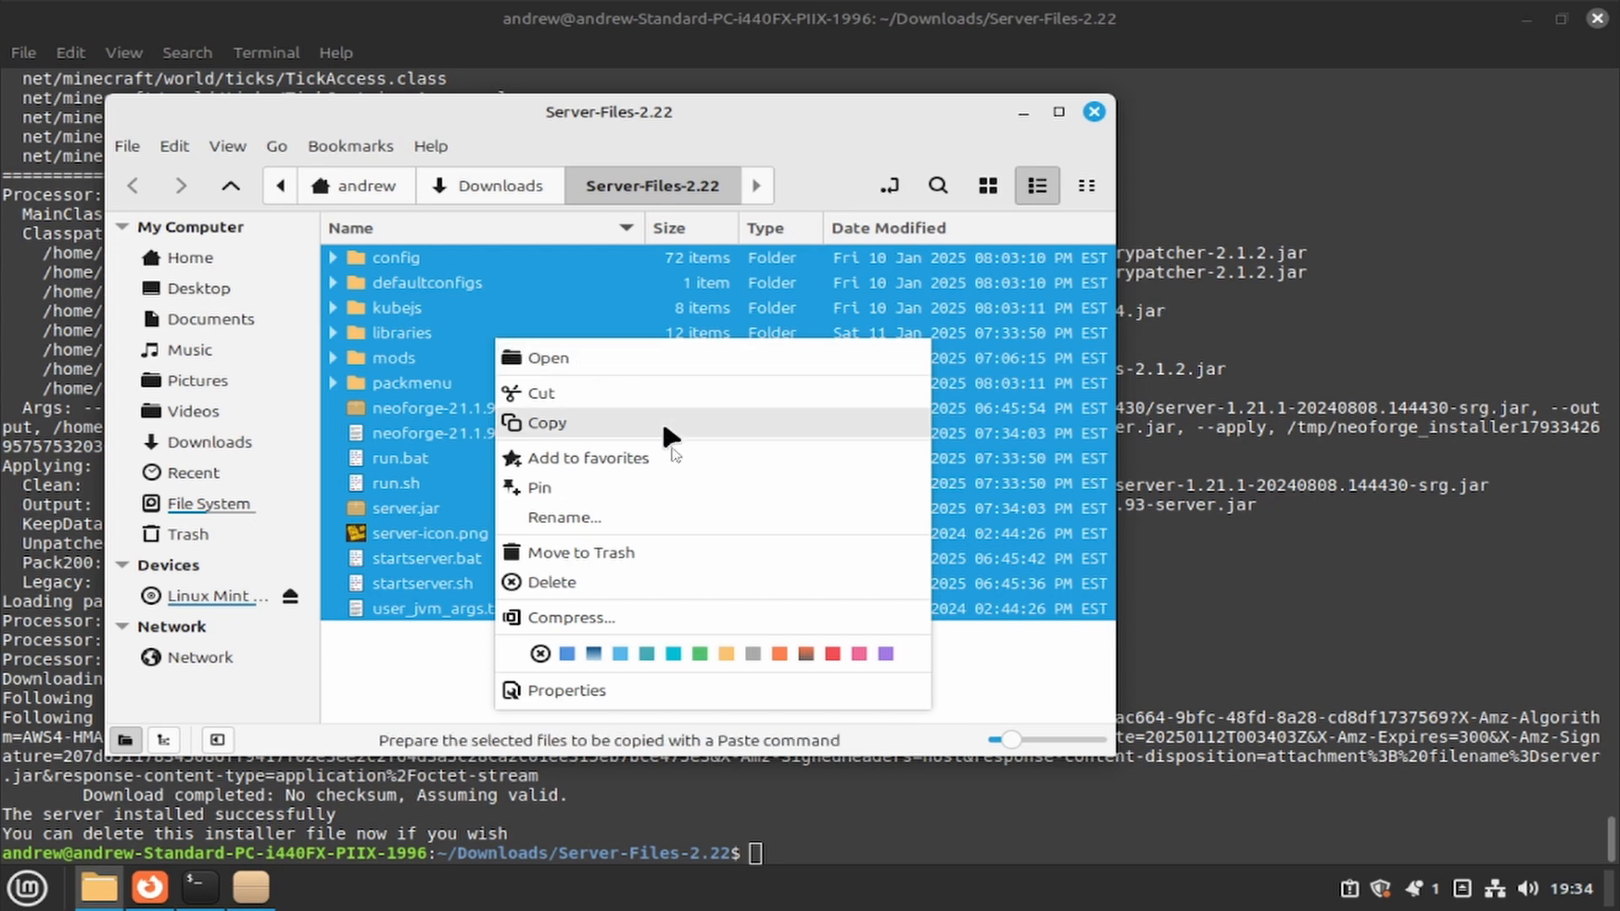
click(618, 620)
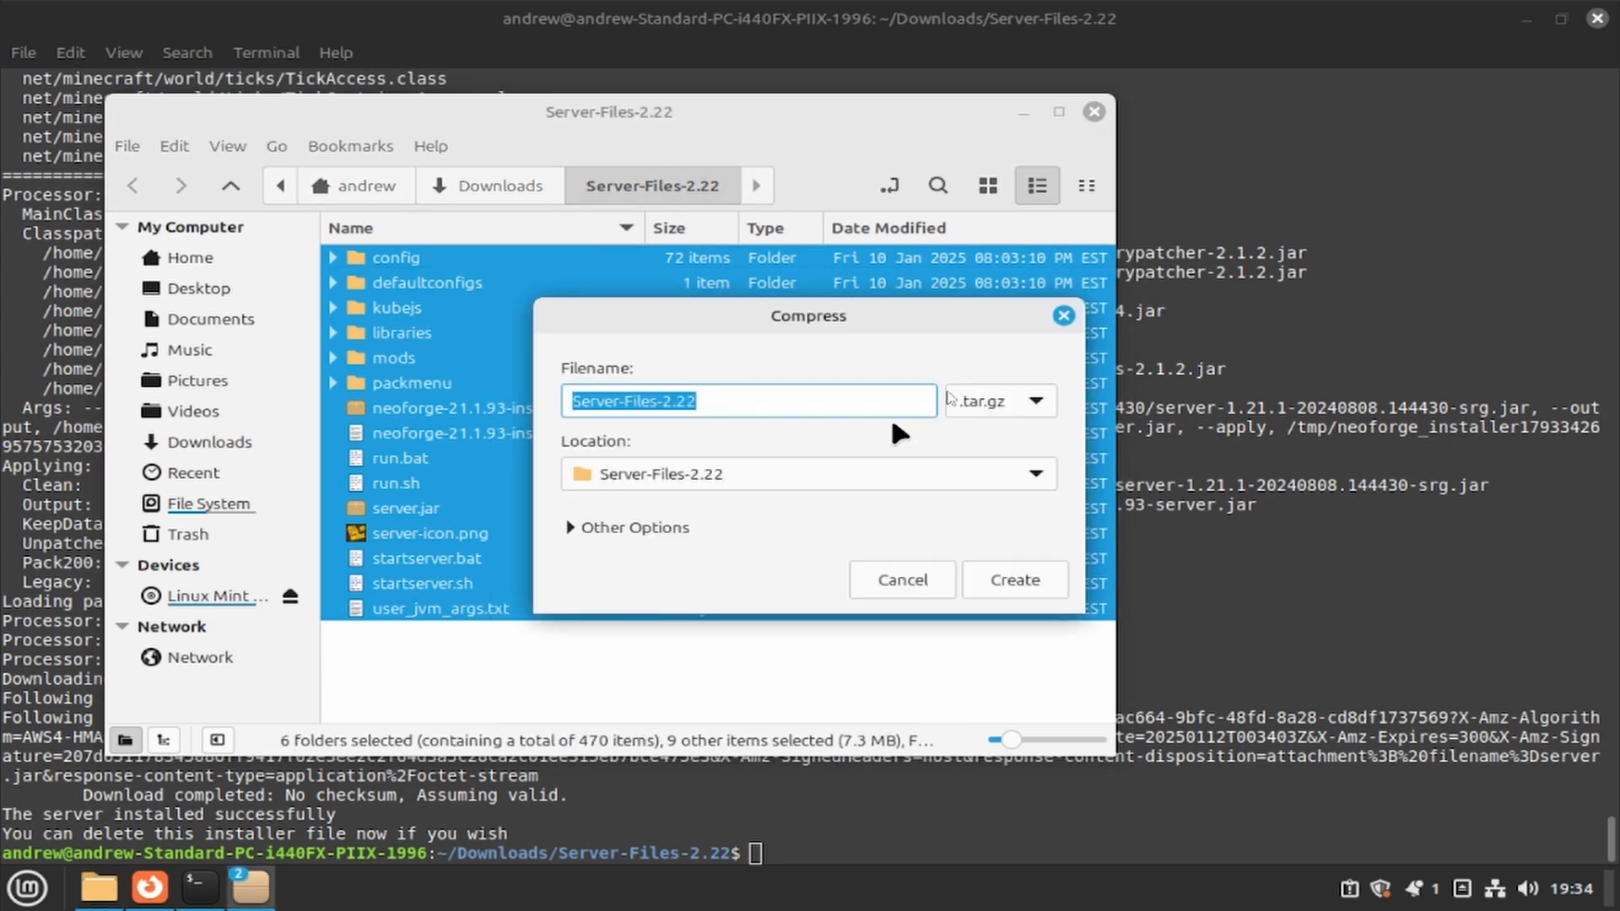
click(1000, 401)
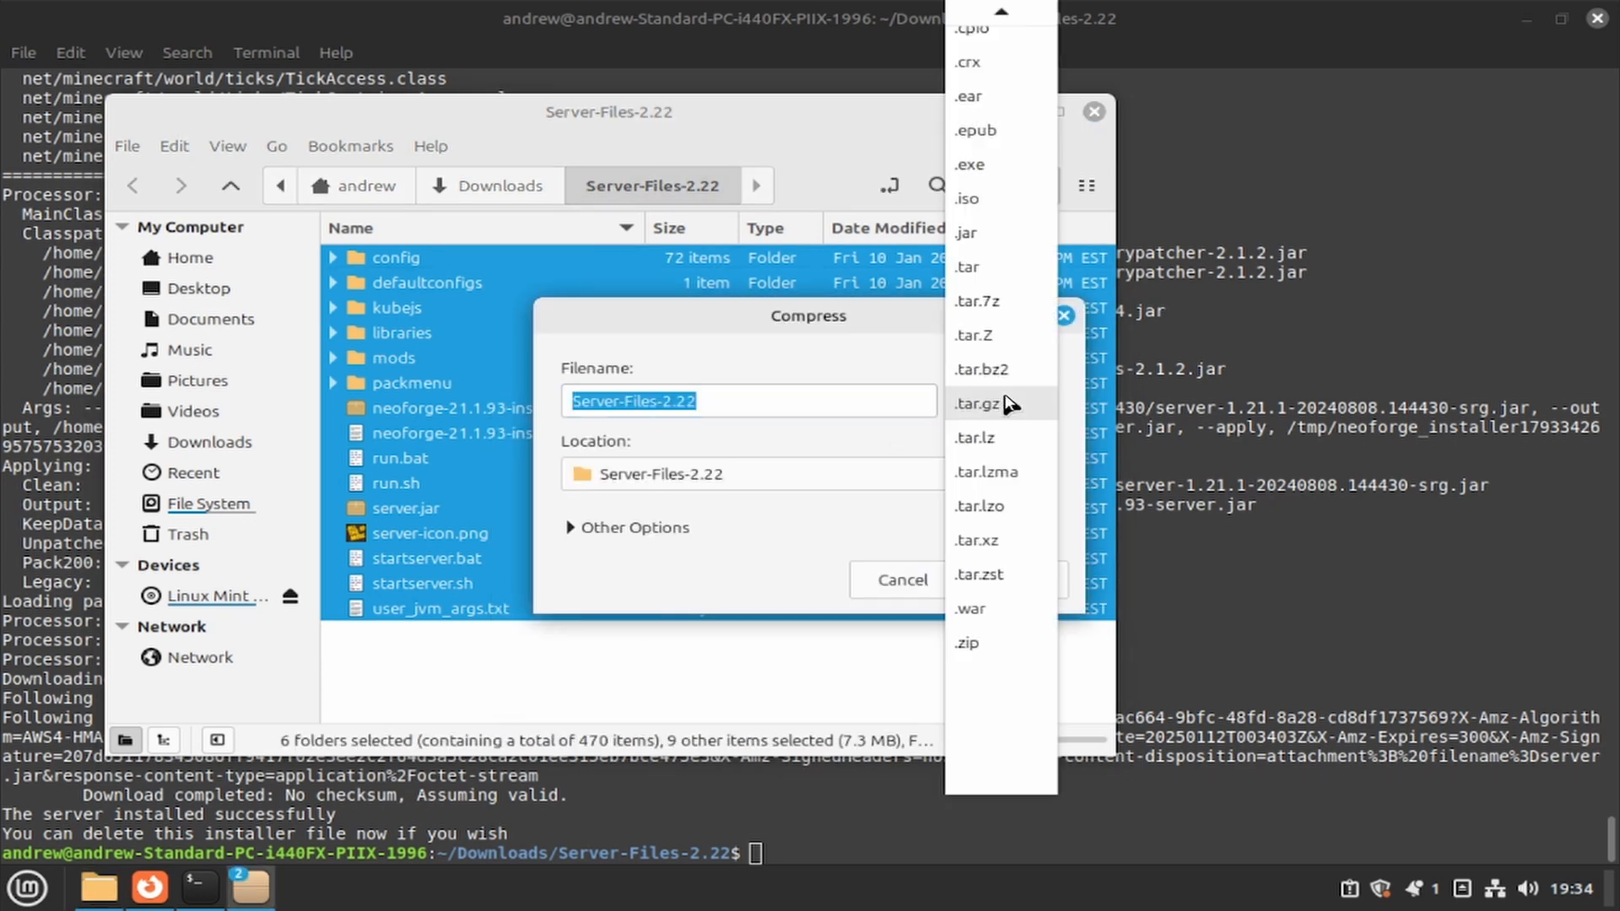
click(976, 643)
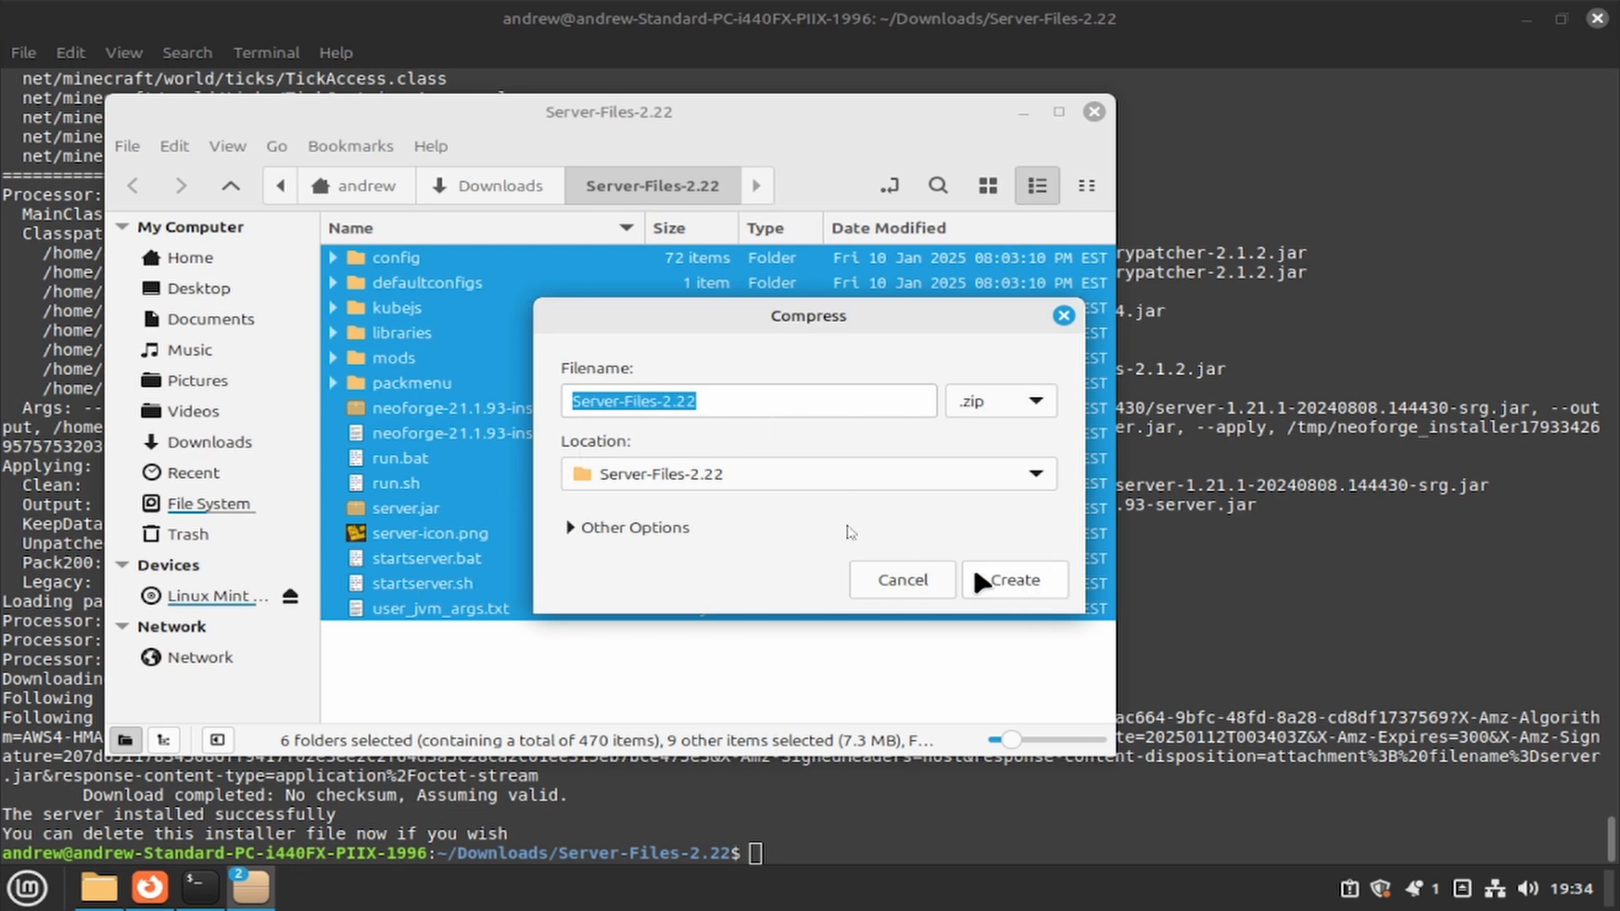
click(749, 479)
click(679, 447)
click(723, 403)
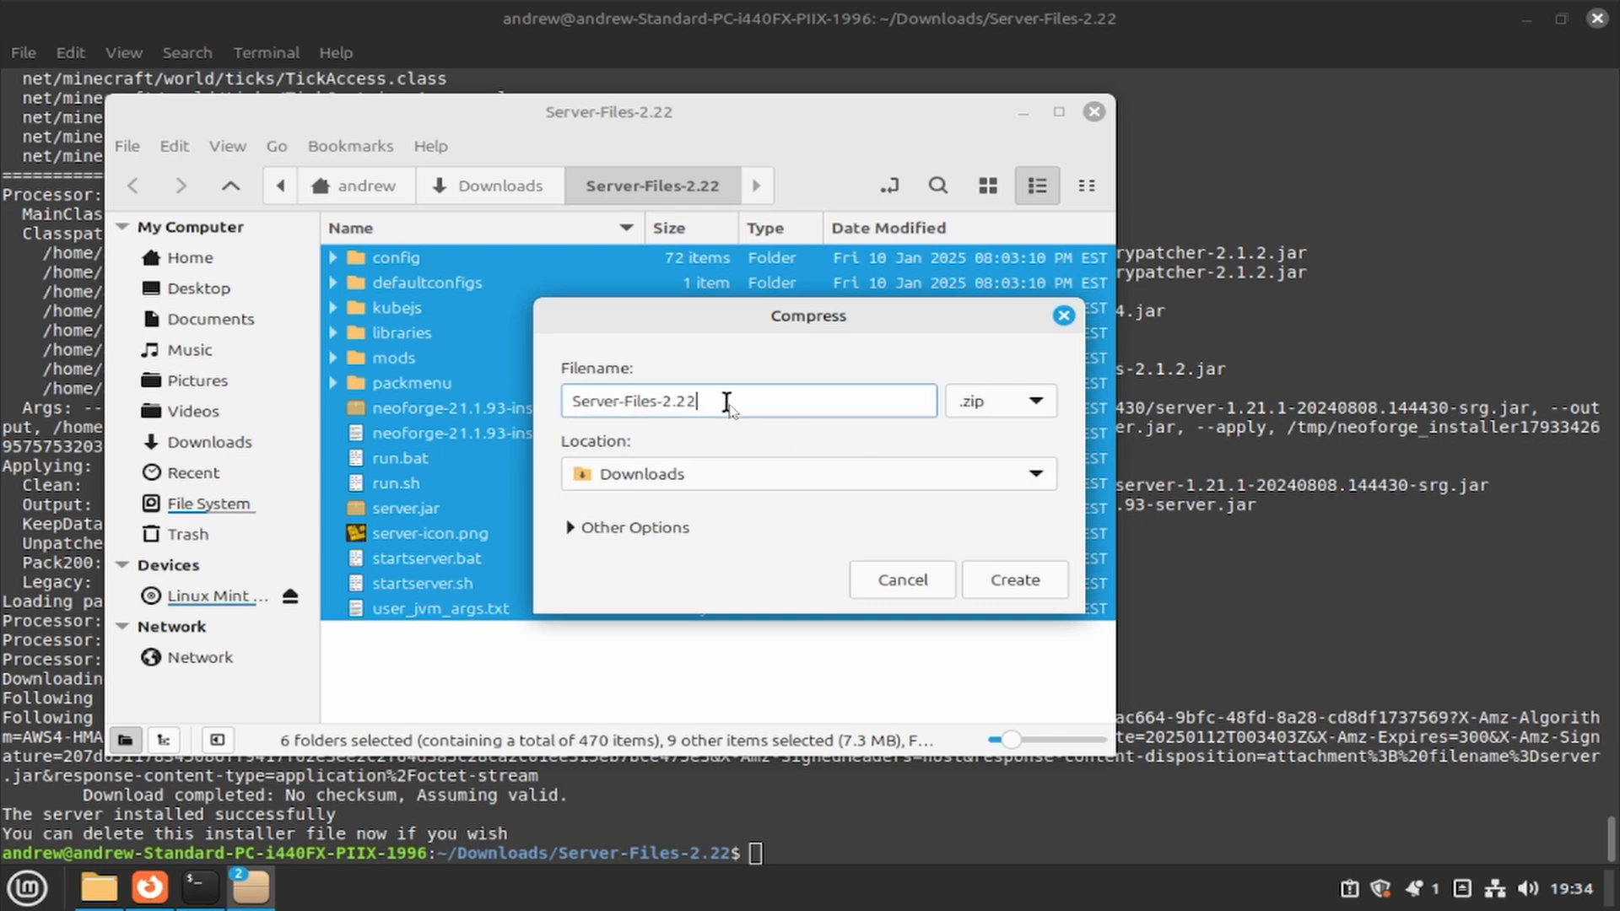
drag(723, 403, 572, 405)
text(ATM10)
click(968, 575)
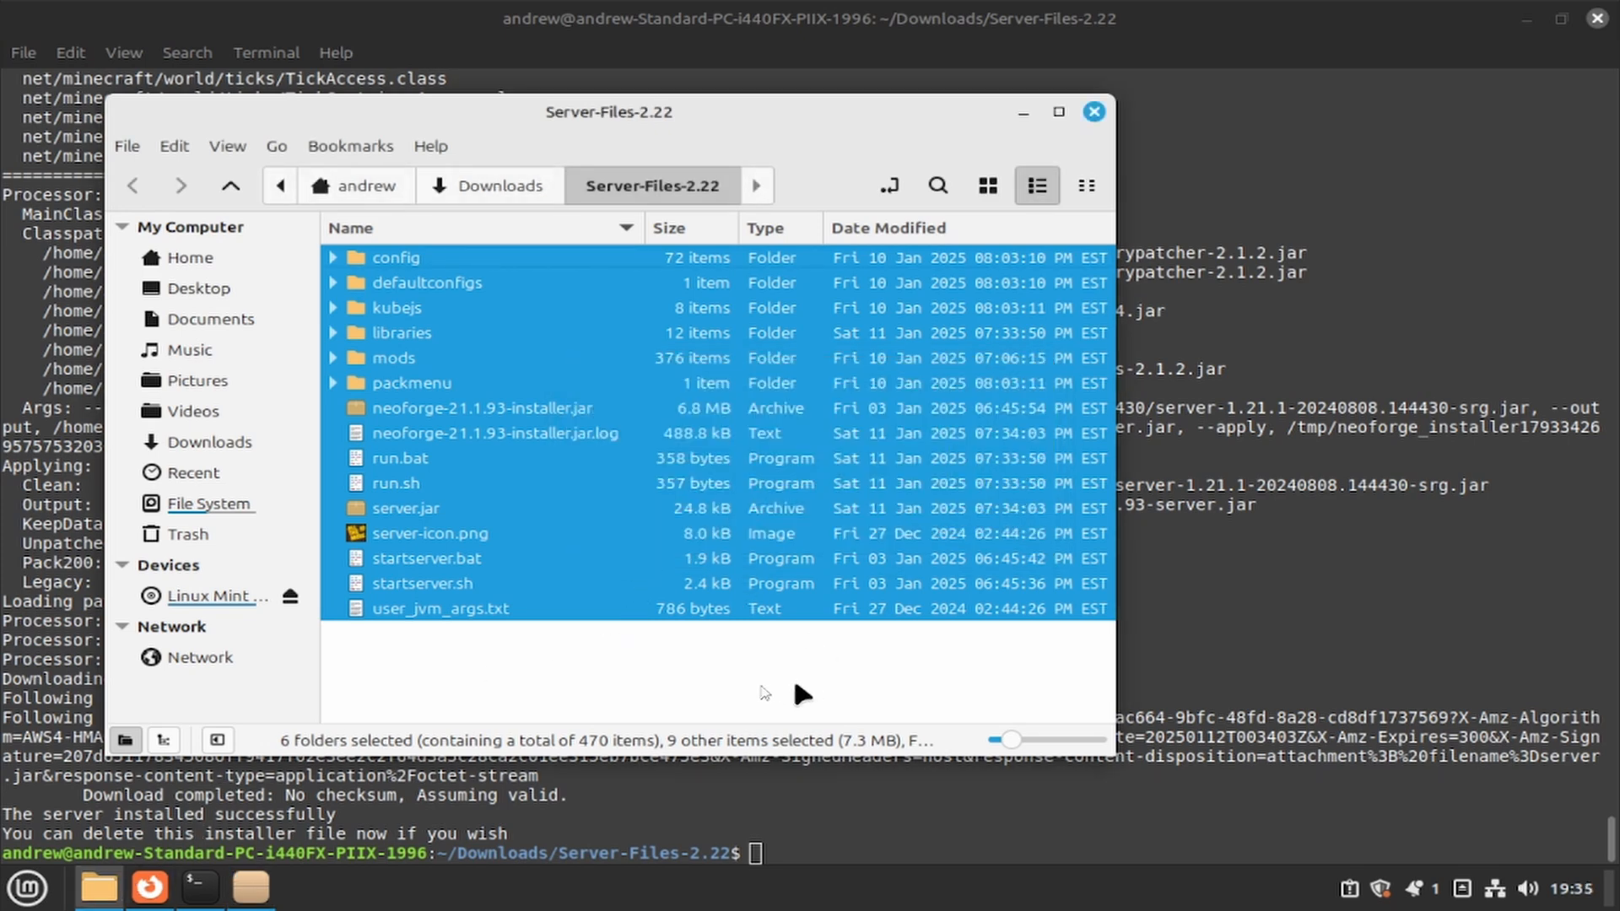
click(485, 187)
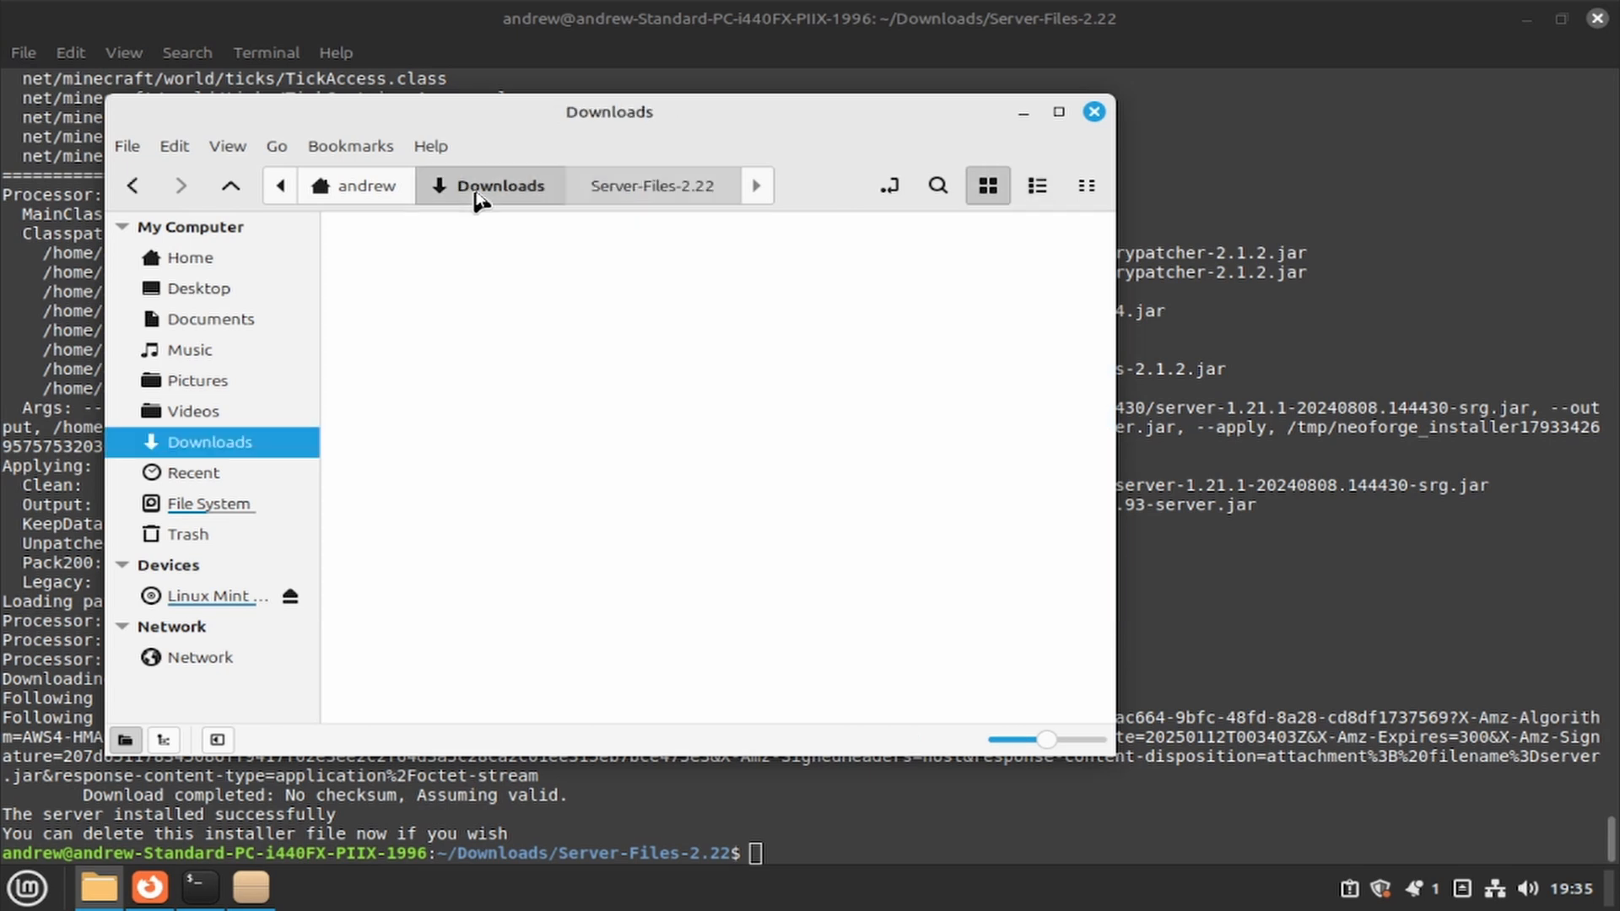
click(565, 308)
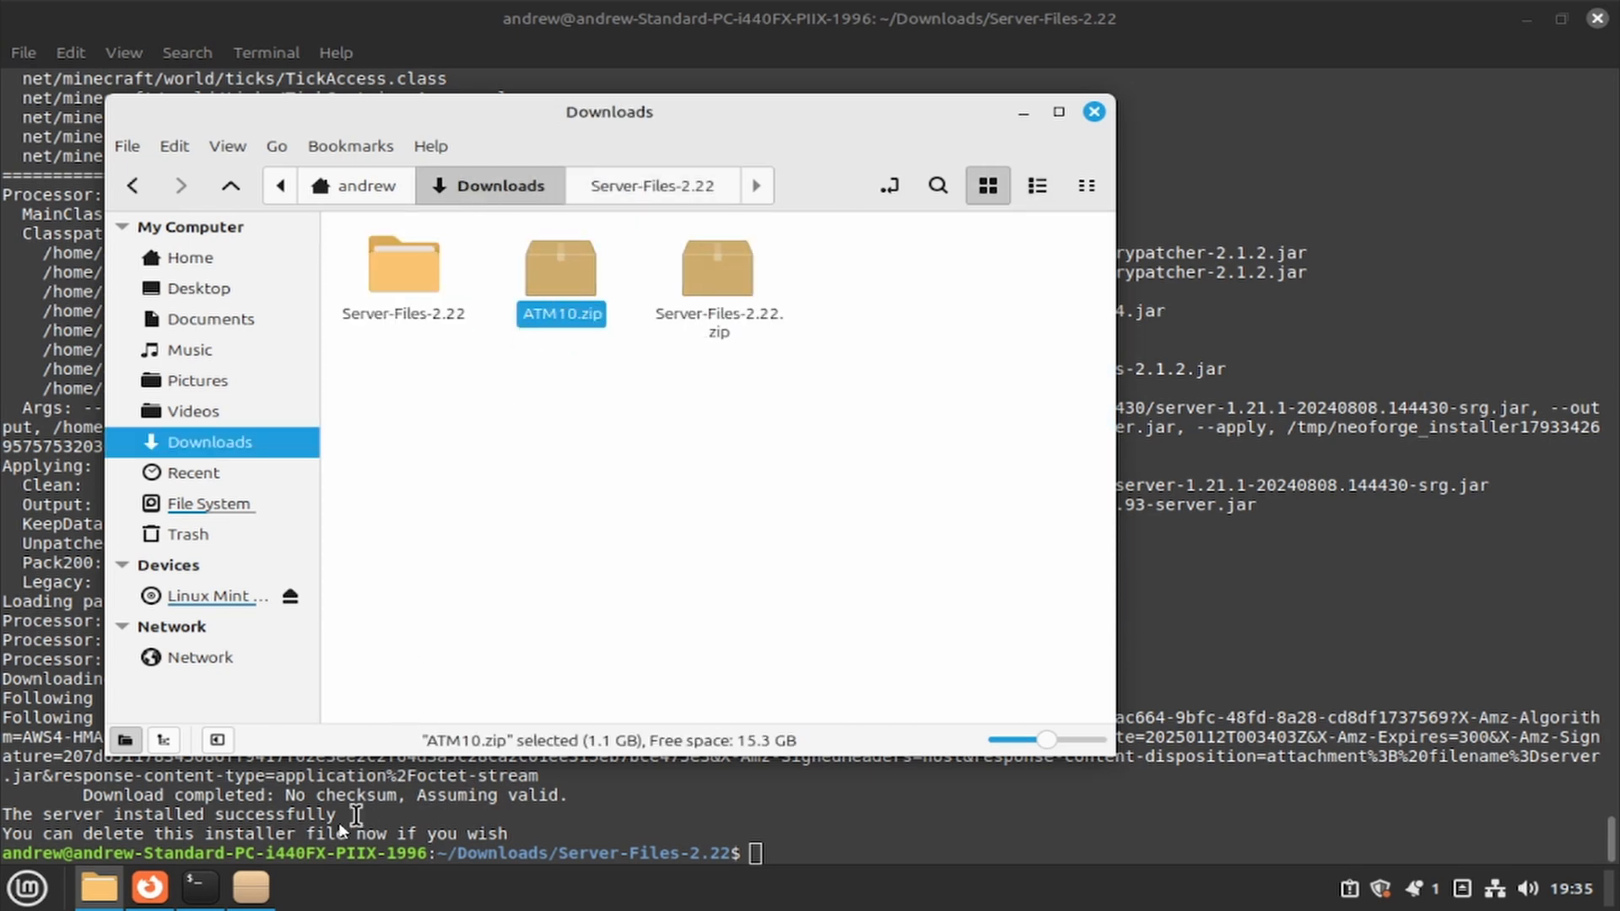
- Go to Crafty Controller's zip server import form and enter the server name ATM 10
mouse_move(186, 901)
click(162, 899)
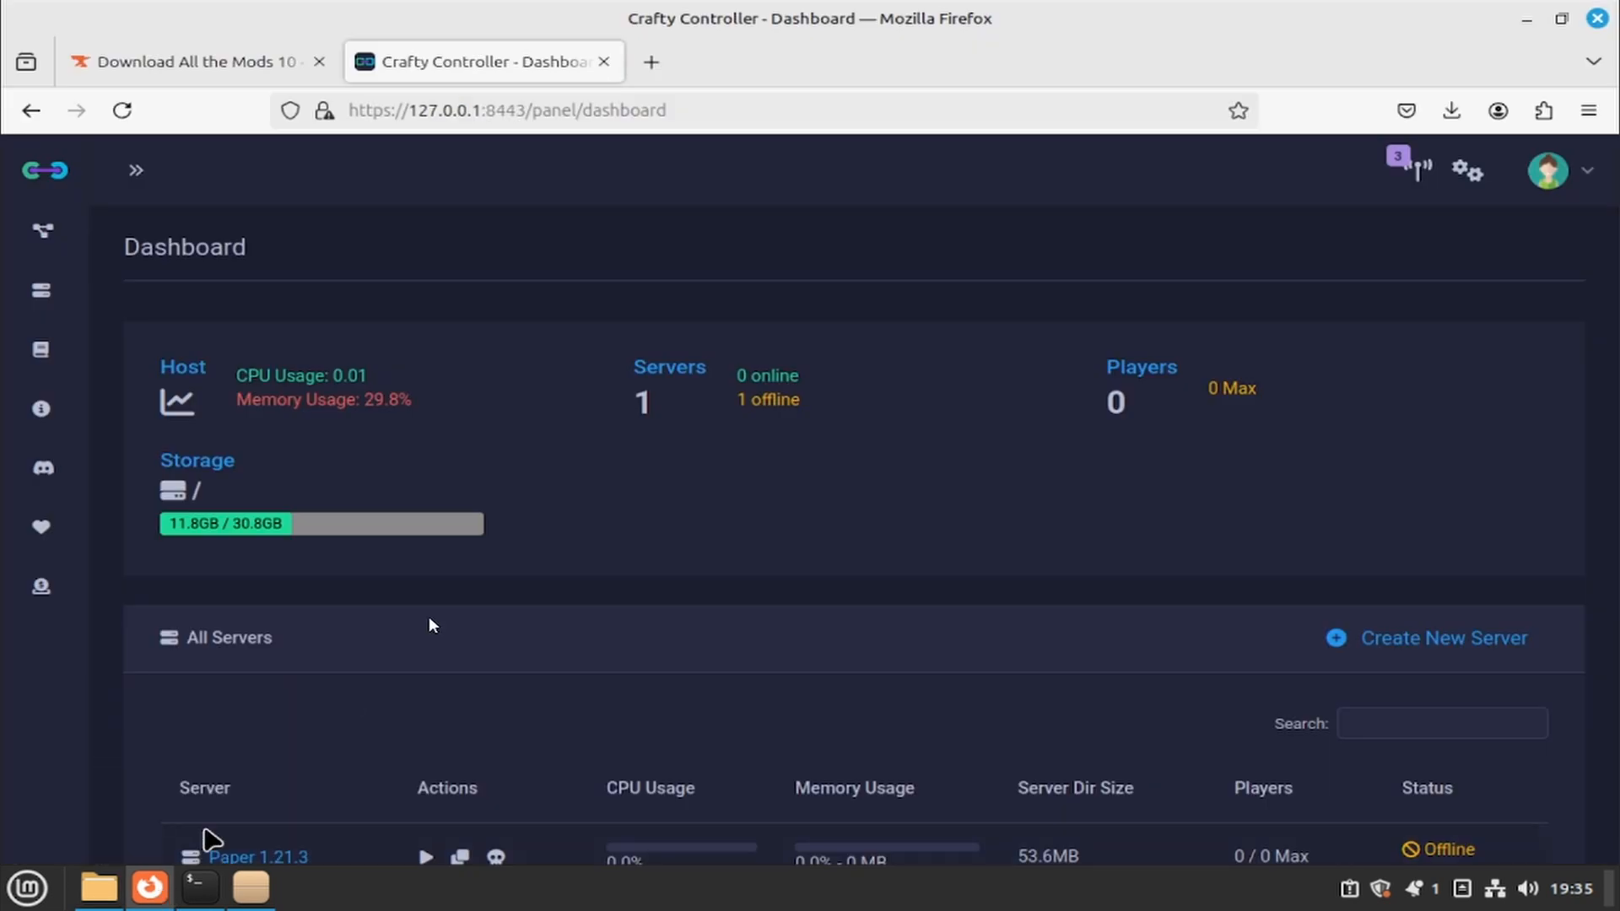
scroll(725, 447, down, 3)
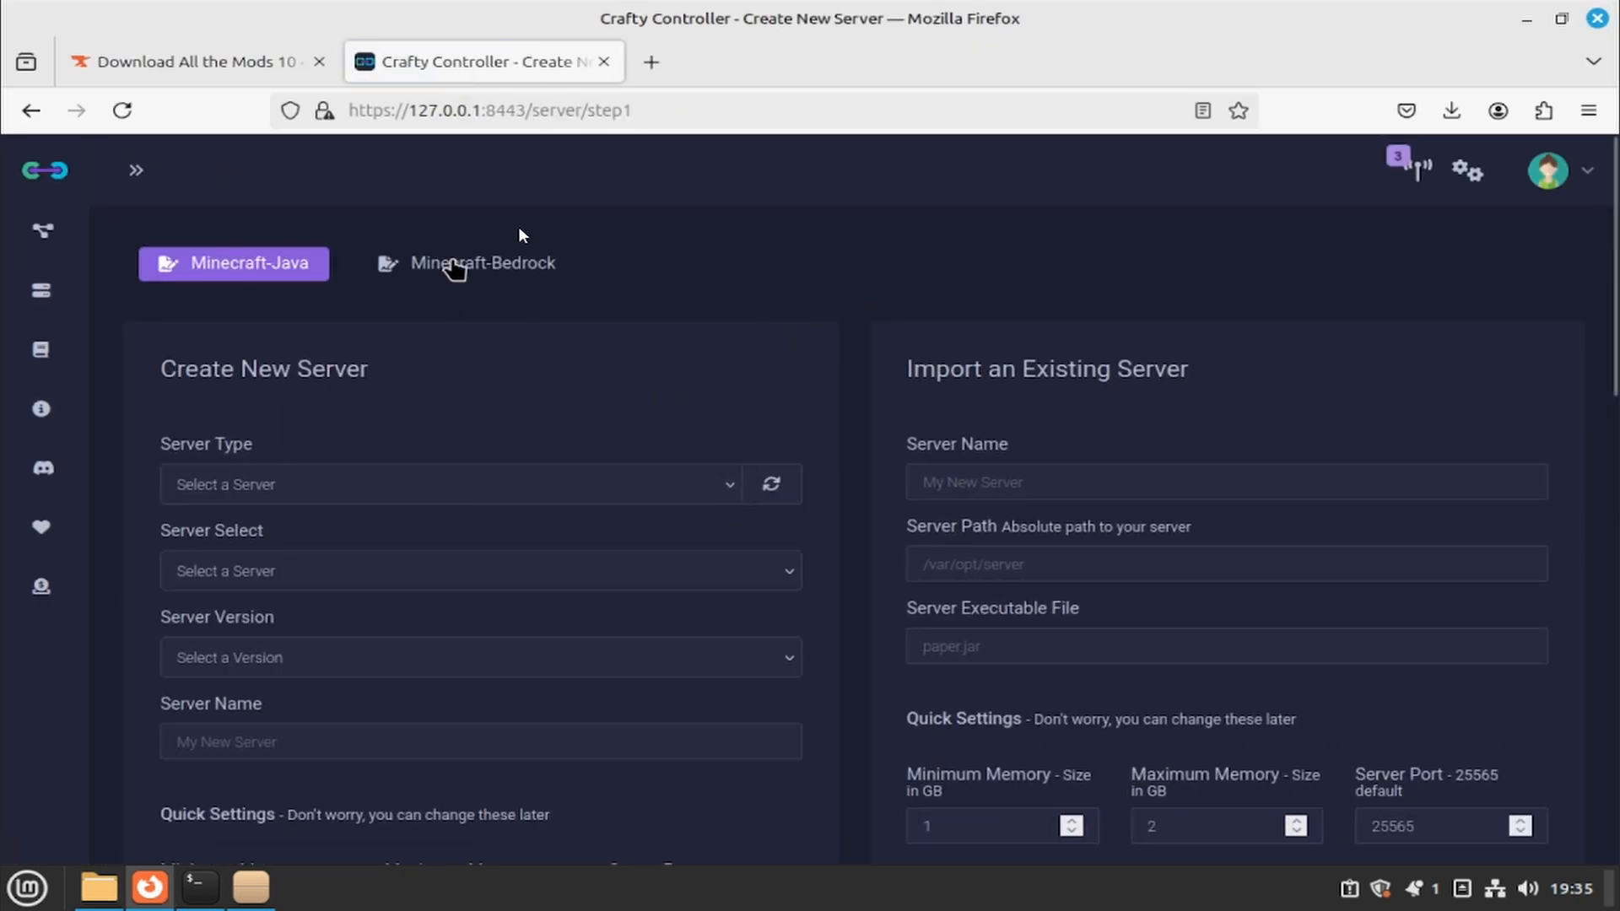
scroll(905, 415, down, 6)
scroll(928, 392, down, 7)
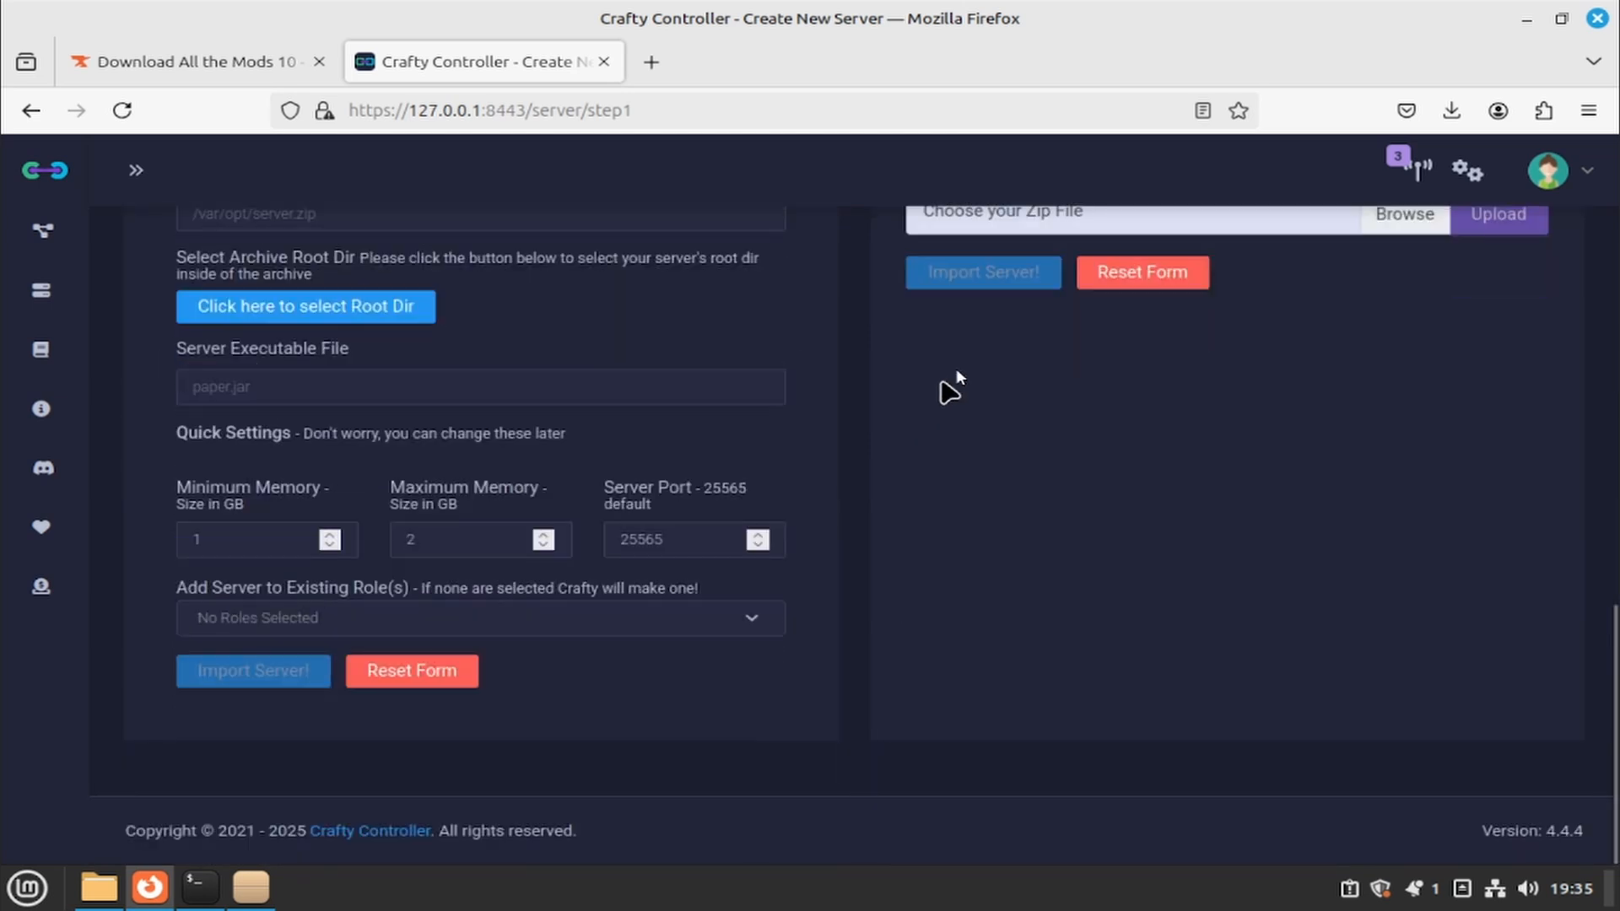
scroll(961, 368, up, 6)
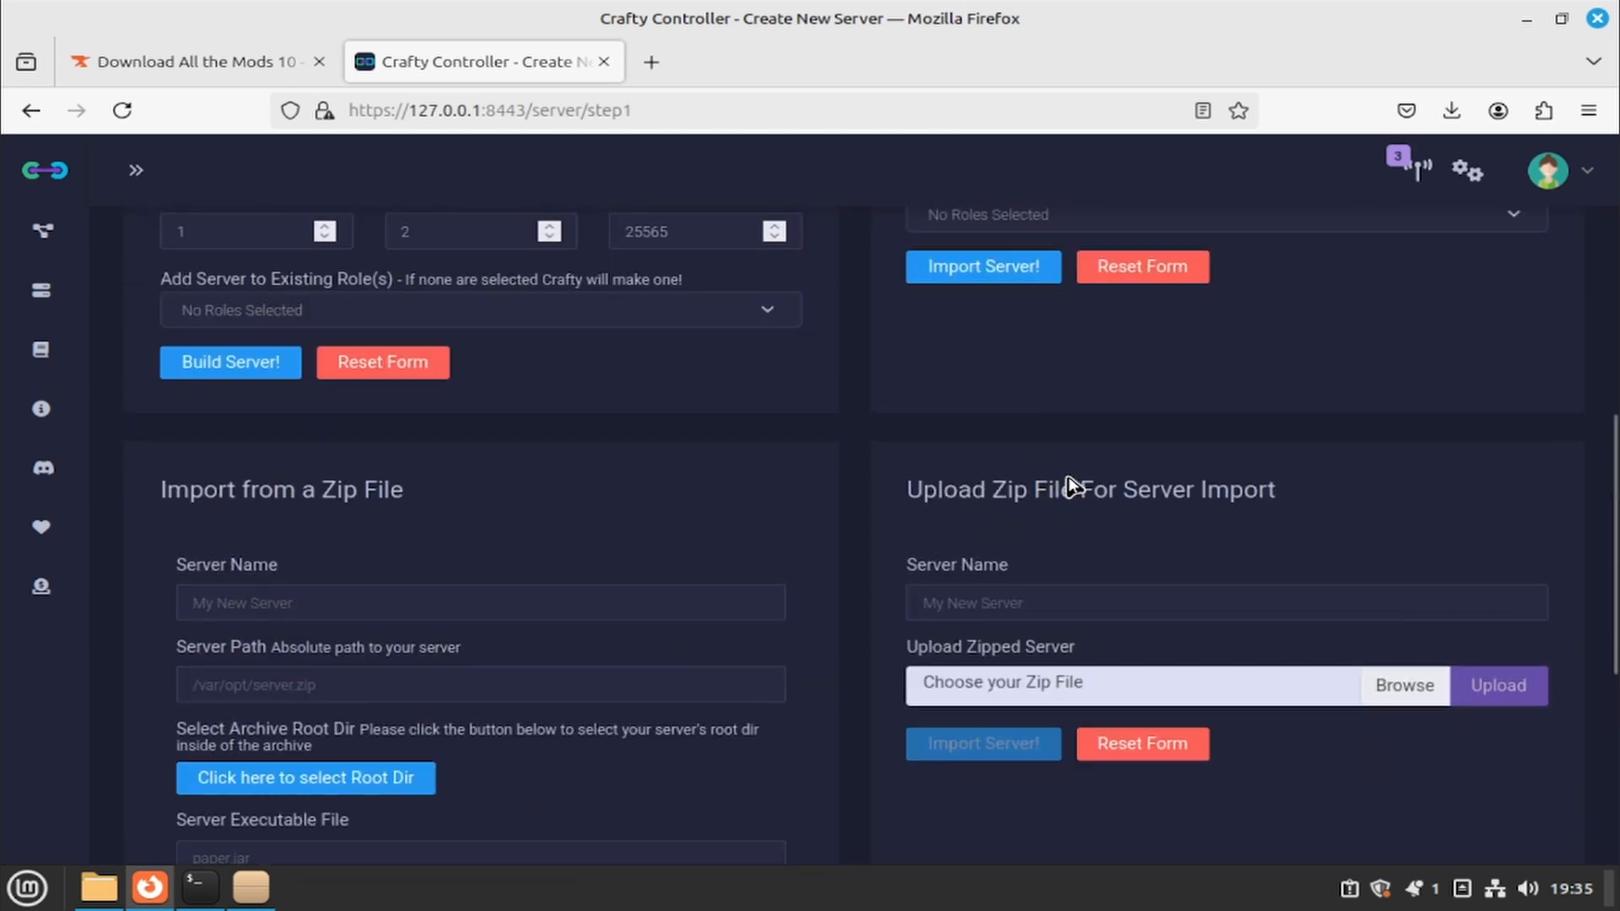
triple_click(1067, 482)
click(1218, 524)
scroll(1216, 524, down, 3)
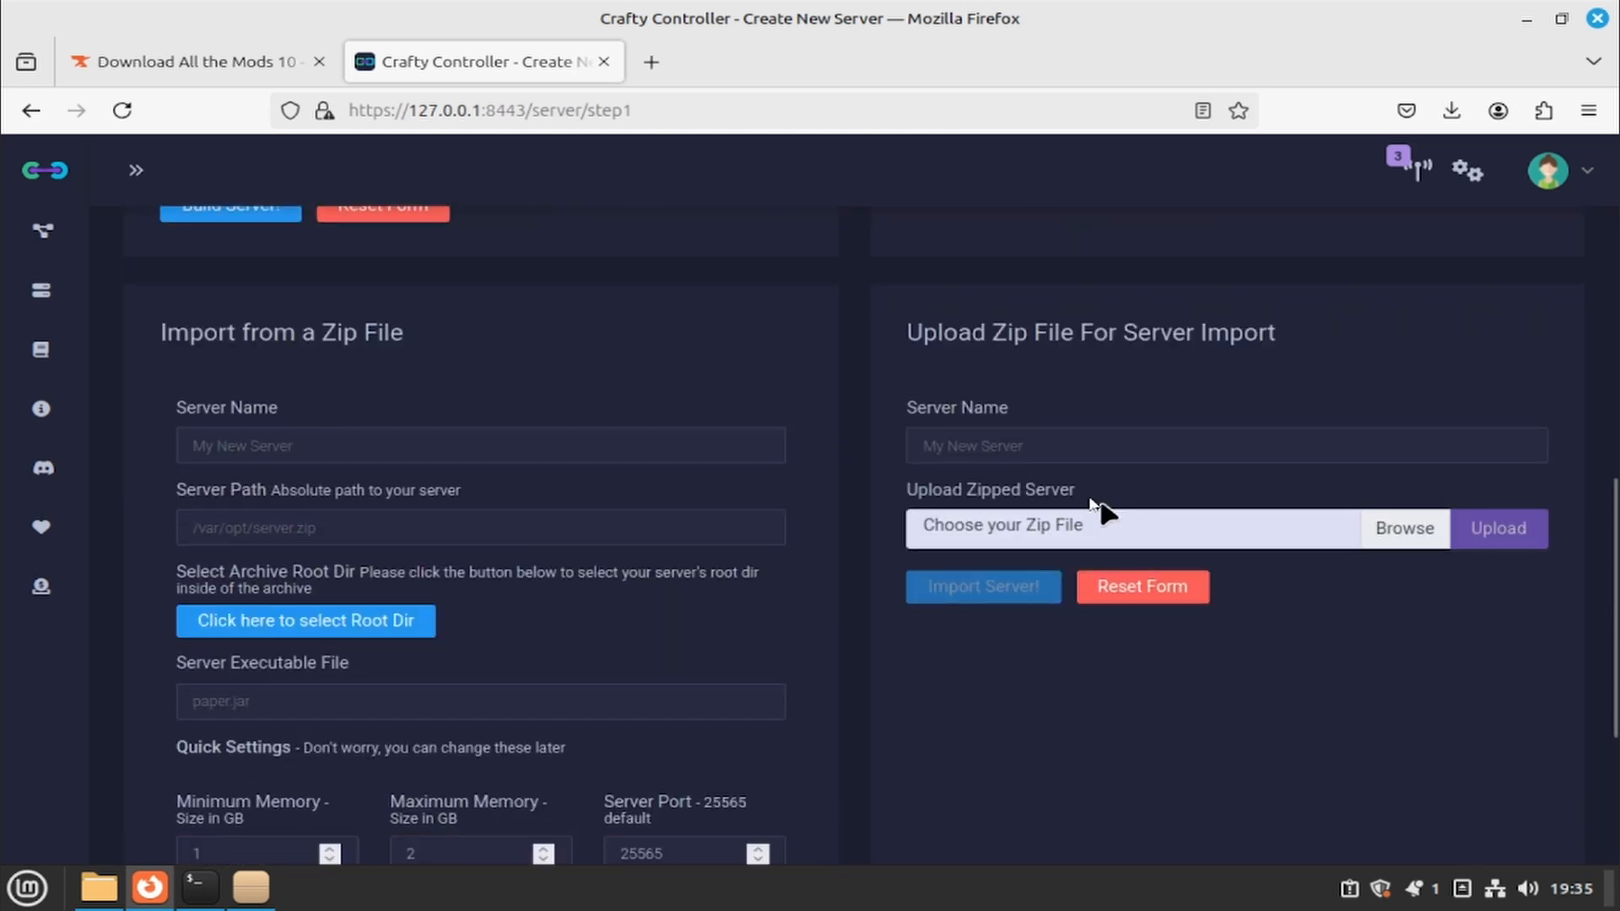
click(1002, 452)
text(ATM 10)
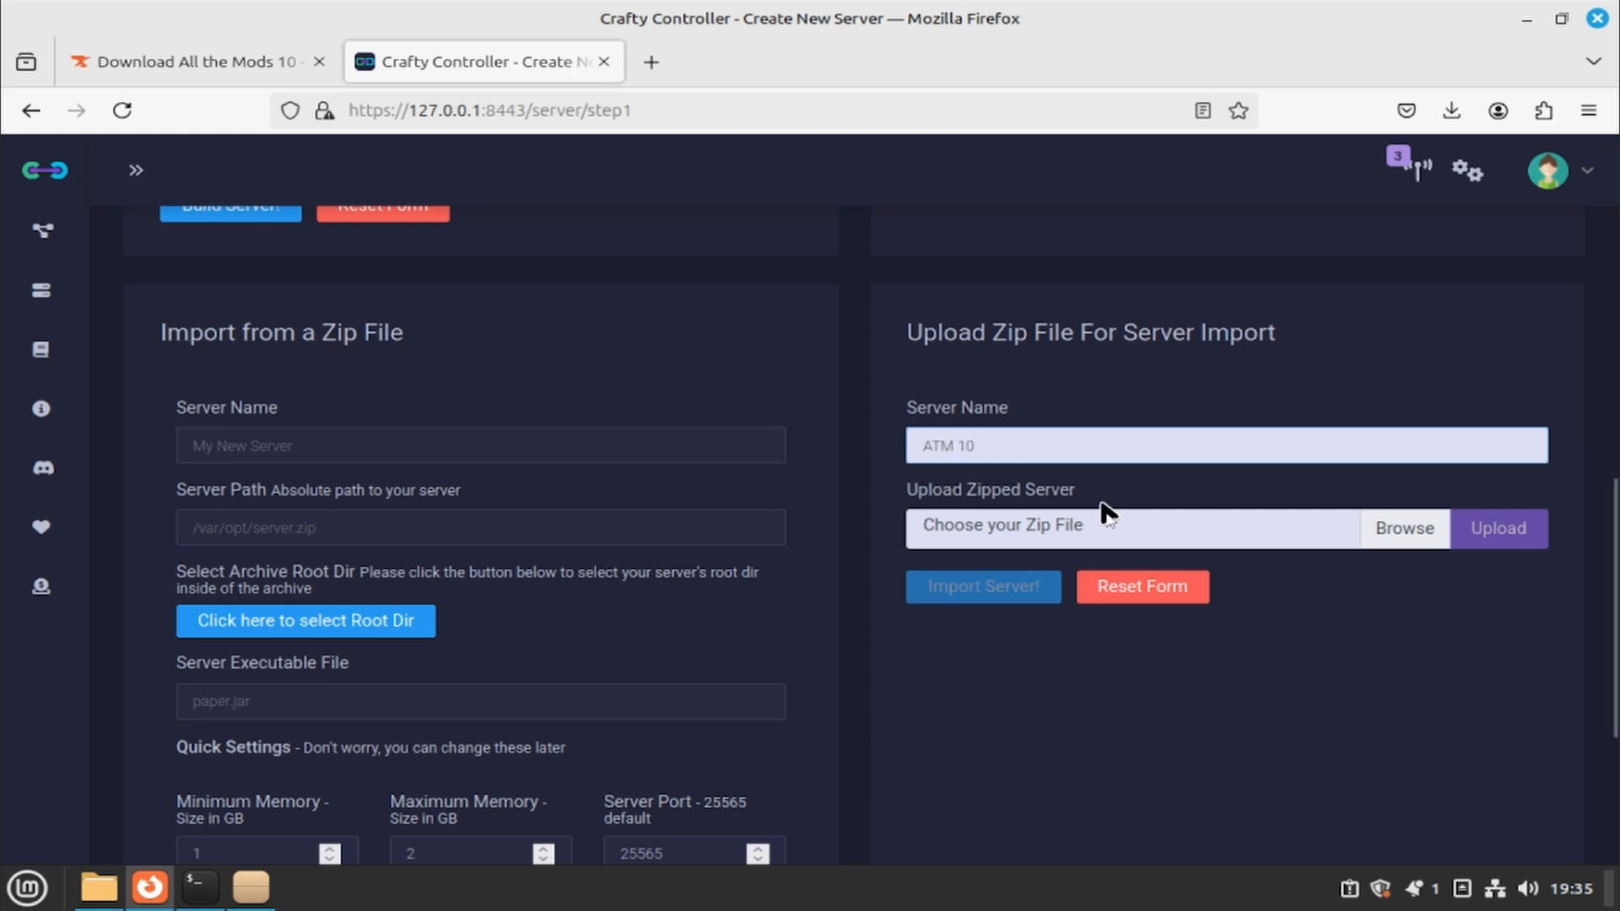
- Choose ATM10.zip from Downloads as the zipped server file
click(1185, 539)
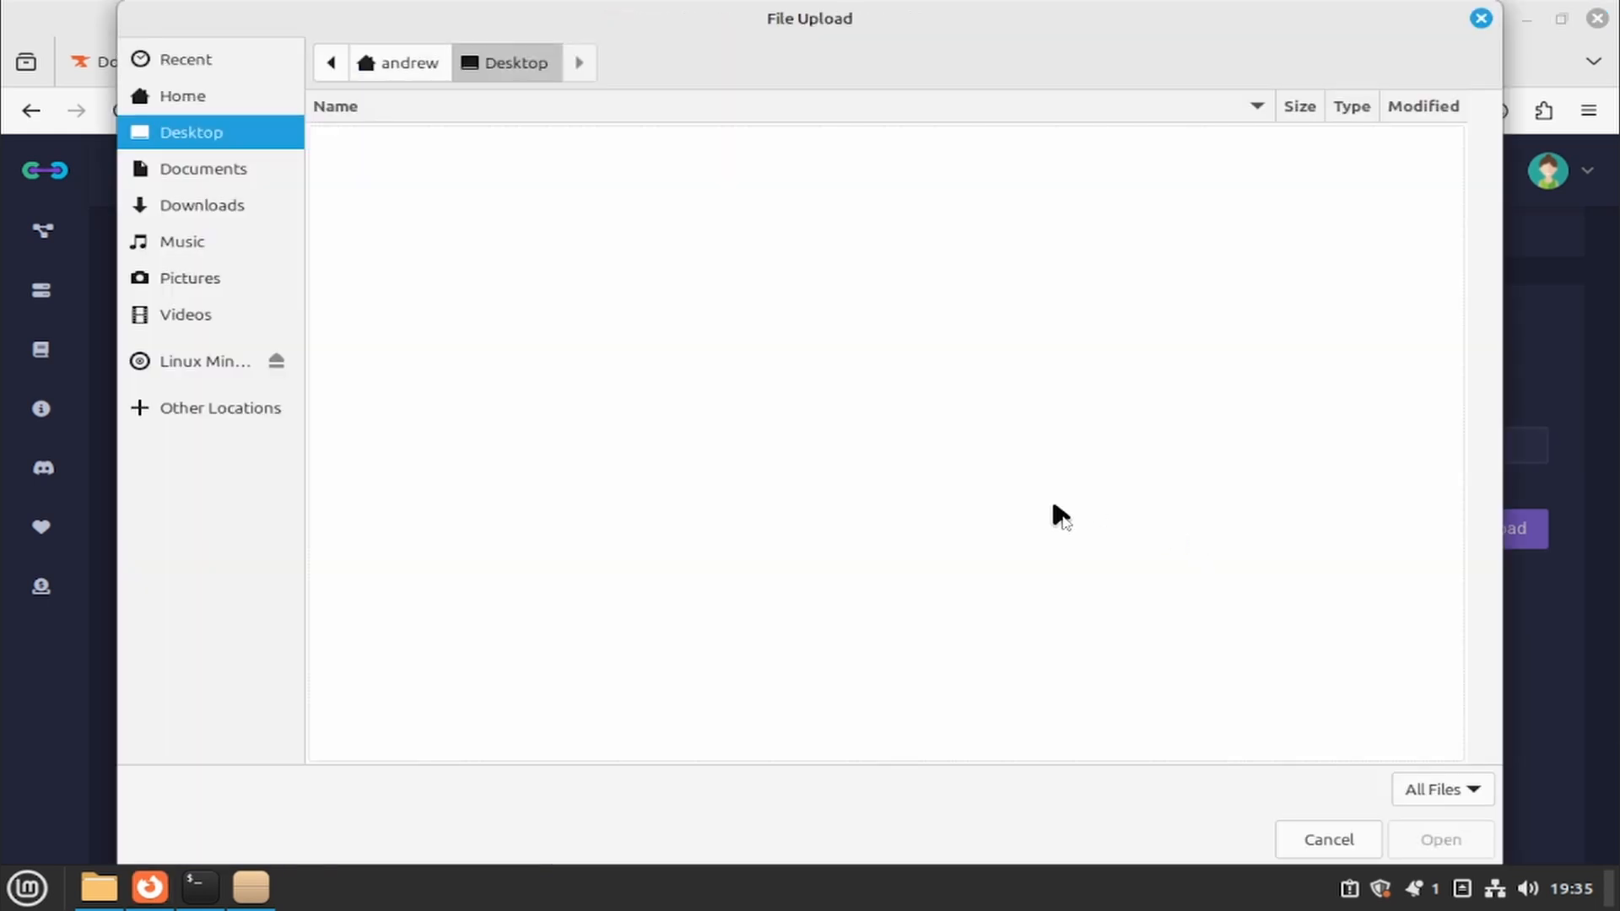
click(221, 211)
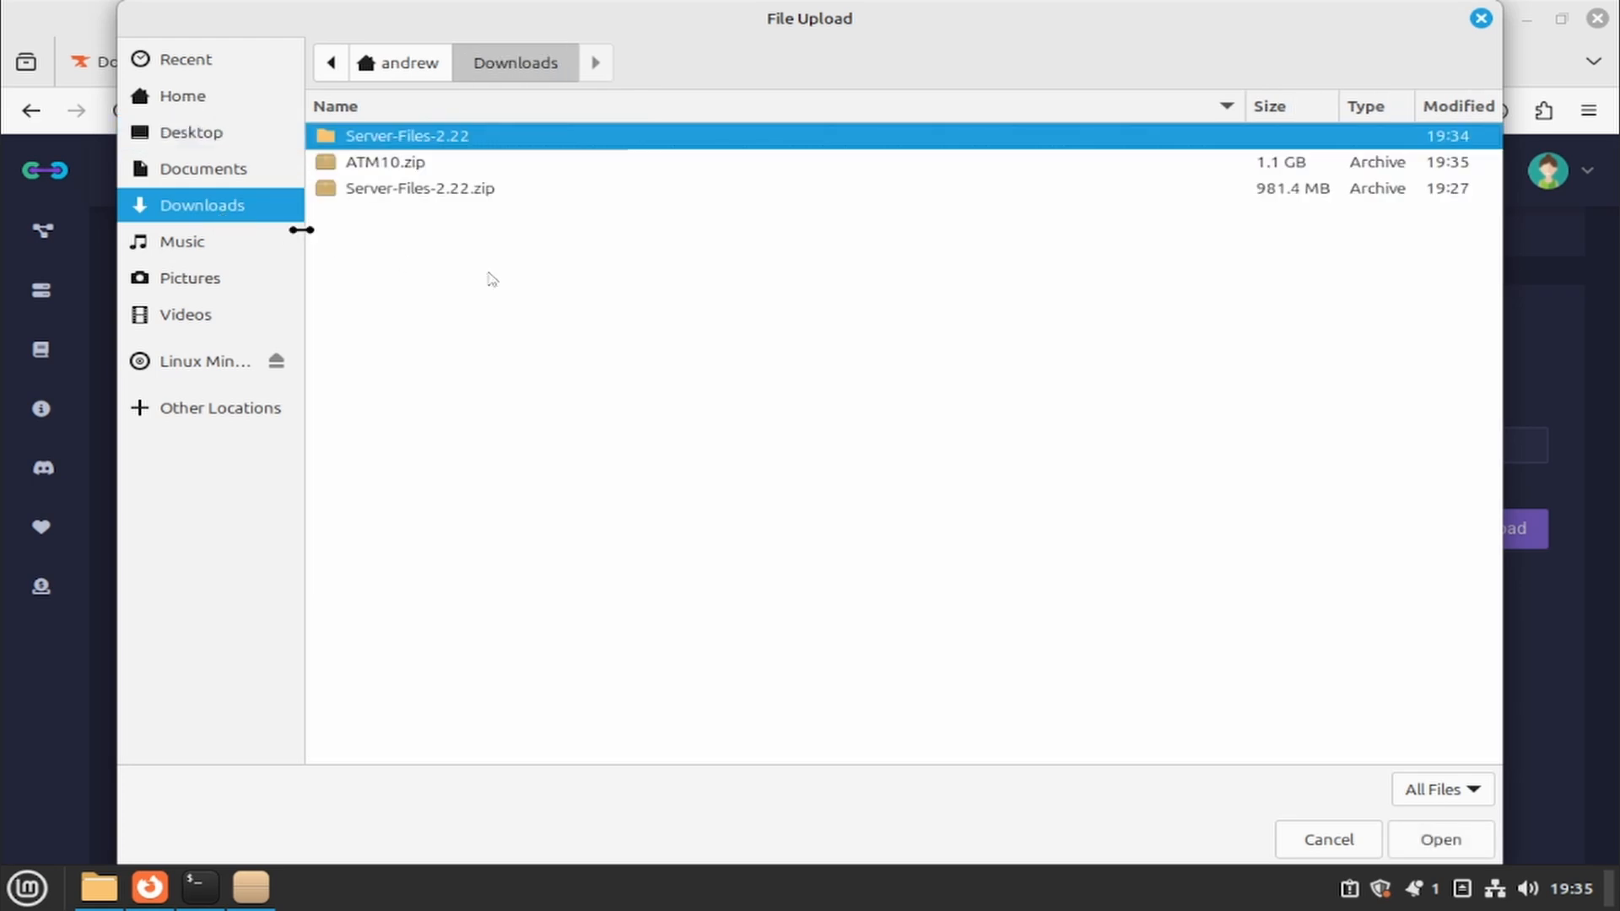
click(401, 165)
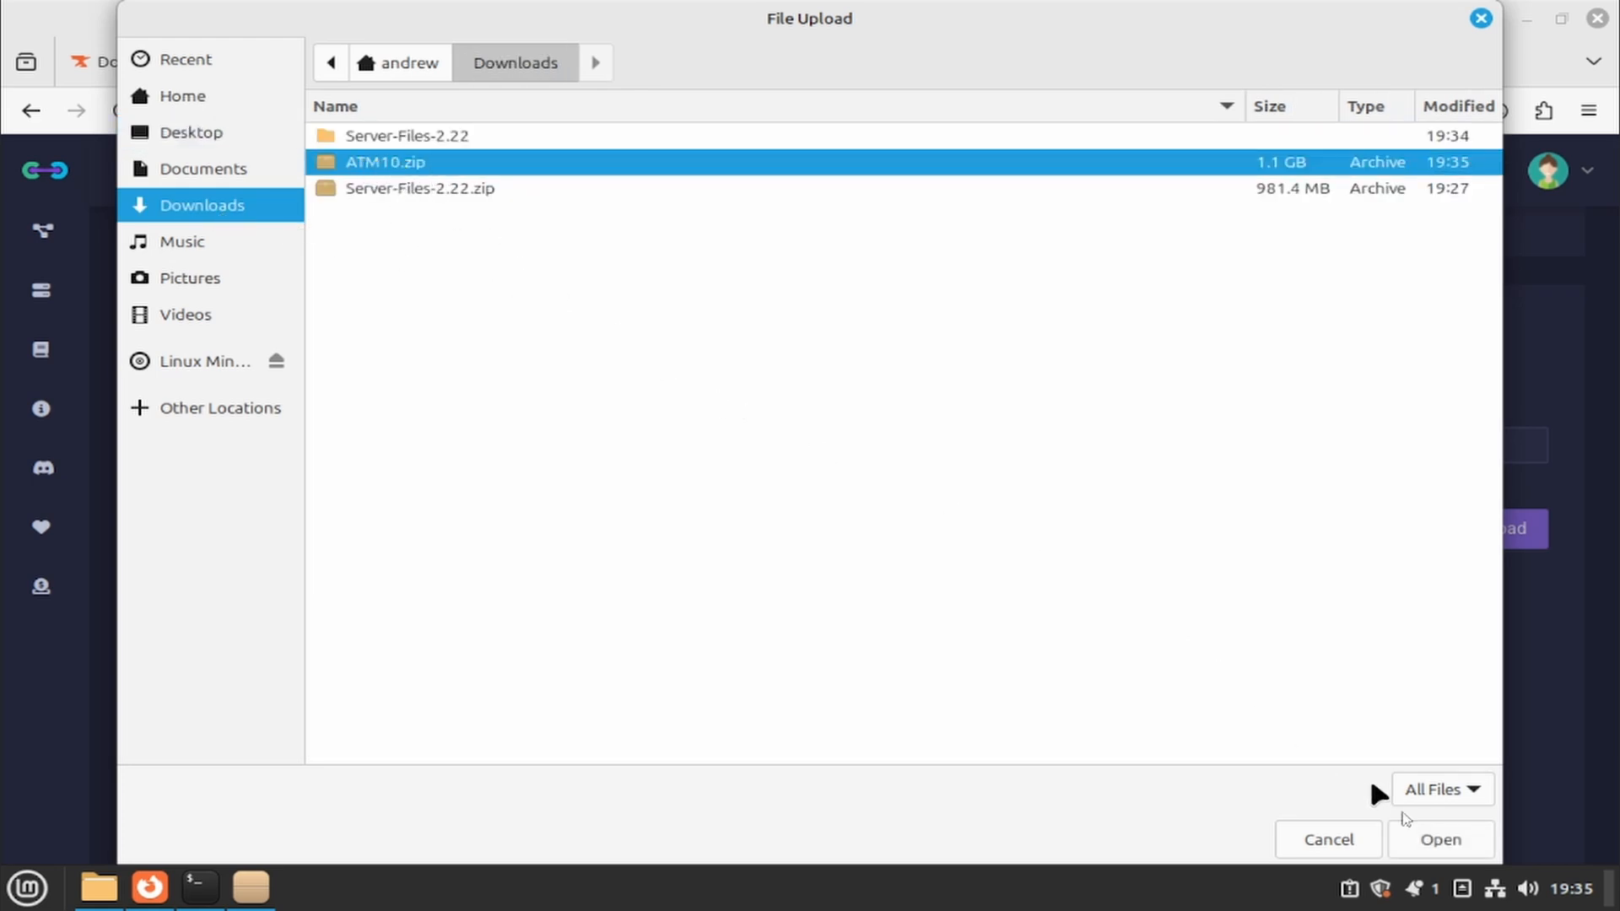
click(1444, 841)
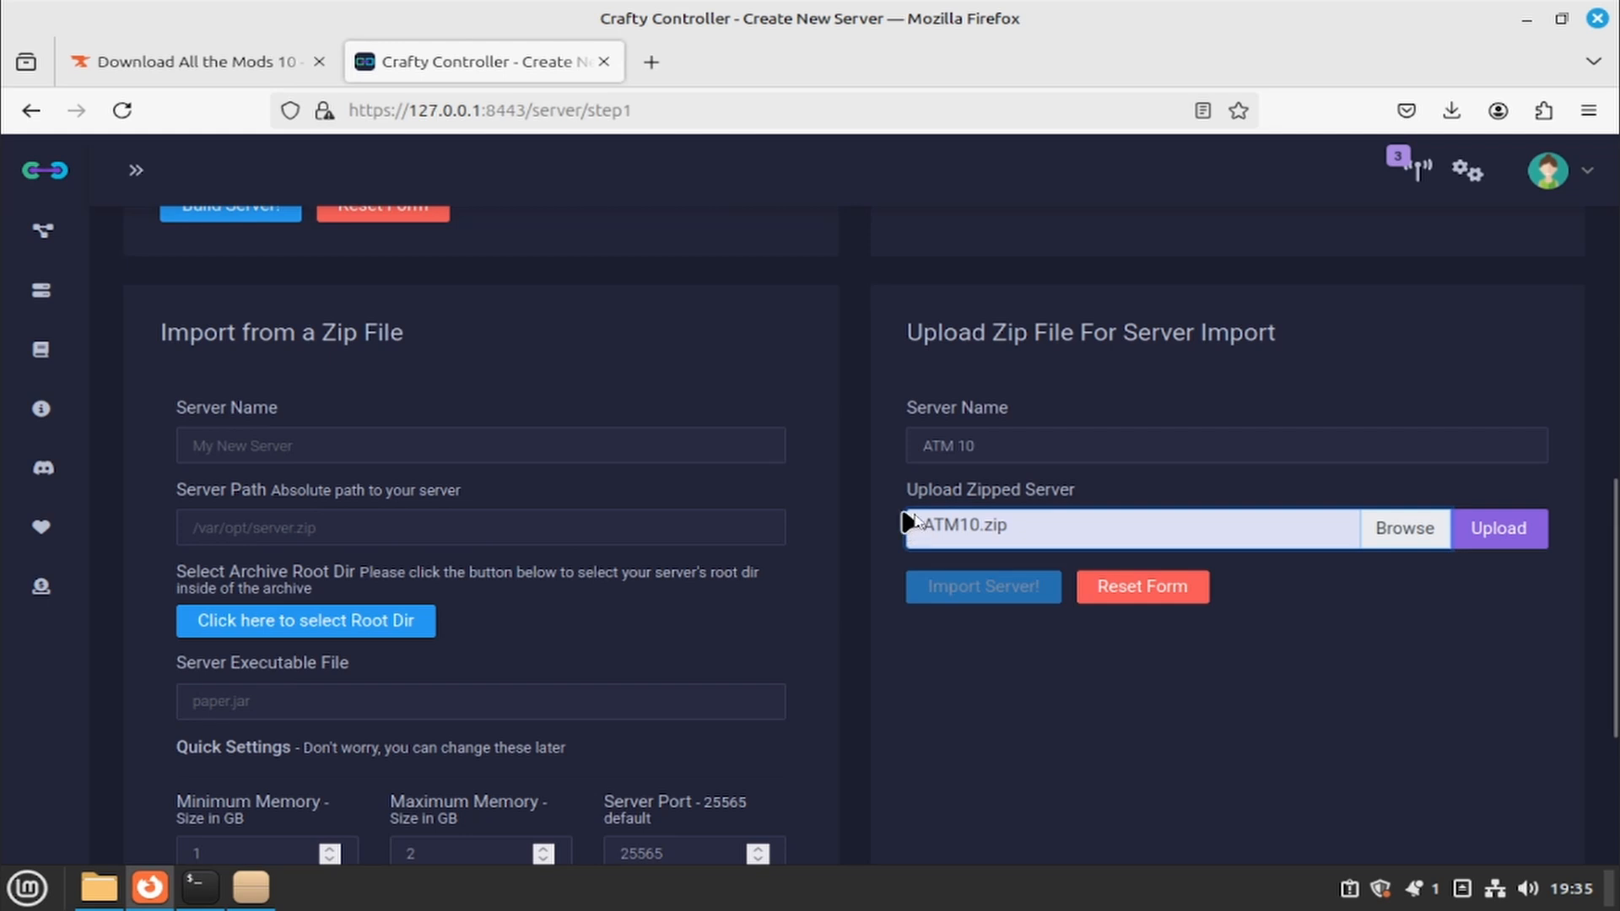
- Upload ATM10.zip to the panel and wait for the 'Uploaded file ATM10.zip' notice
click(1525, 529)
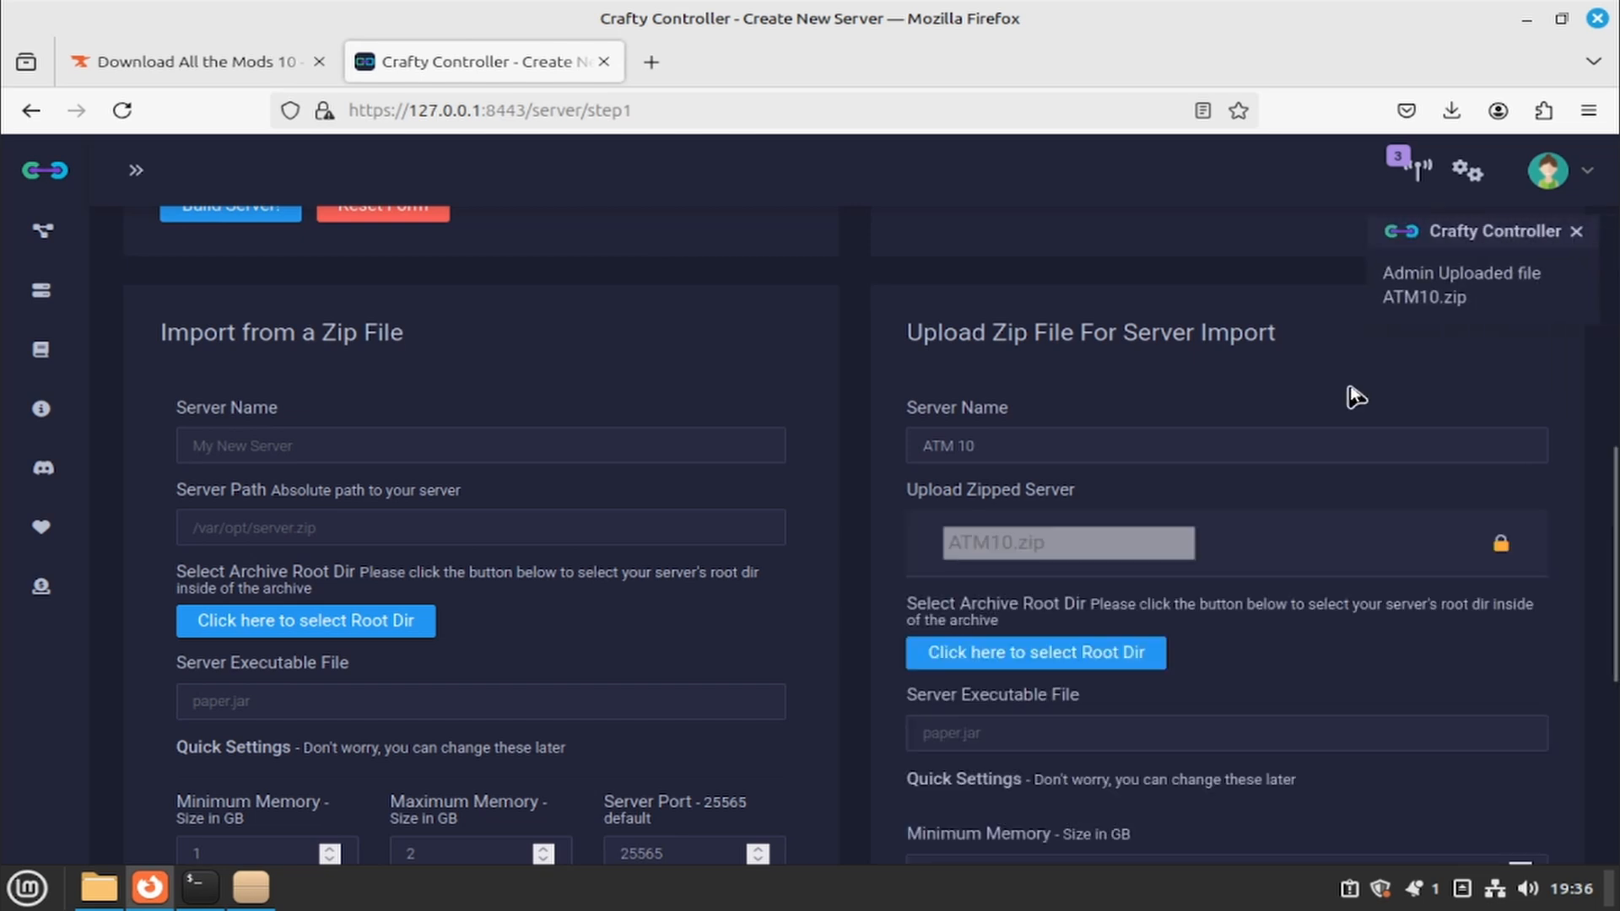
scroll(1235, 397, down, 3)
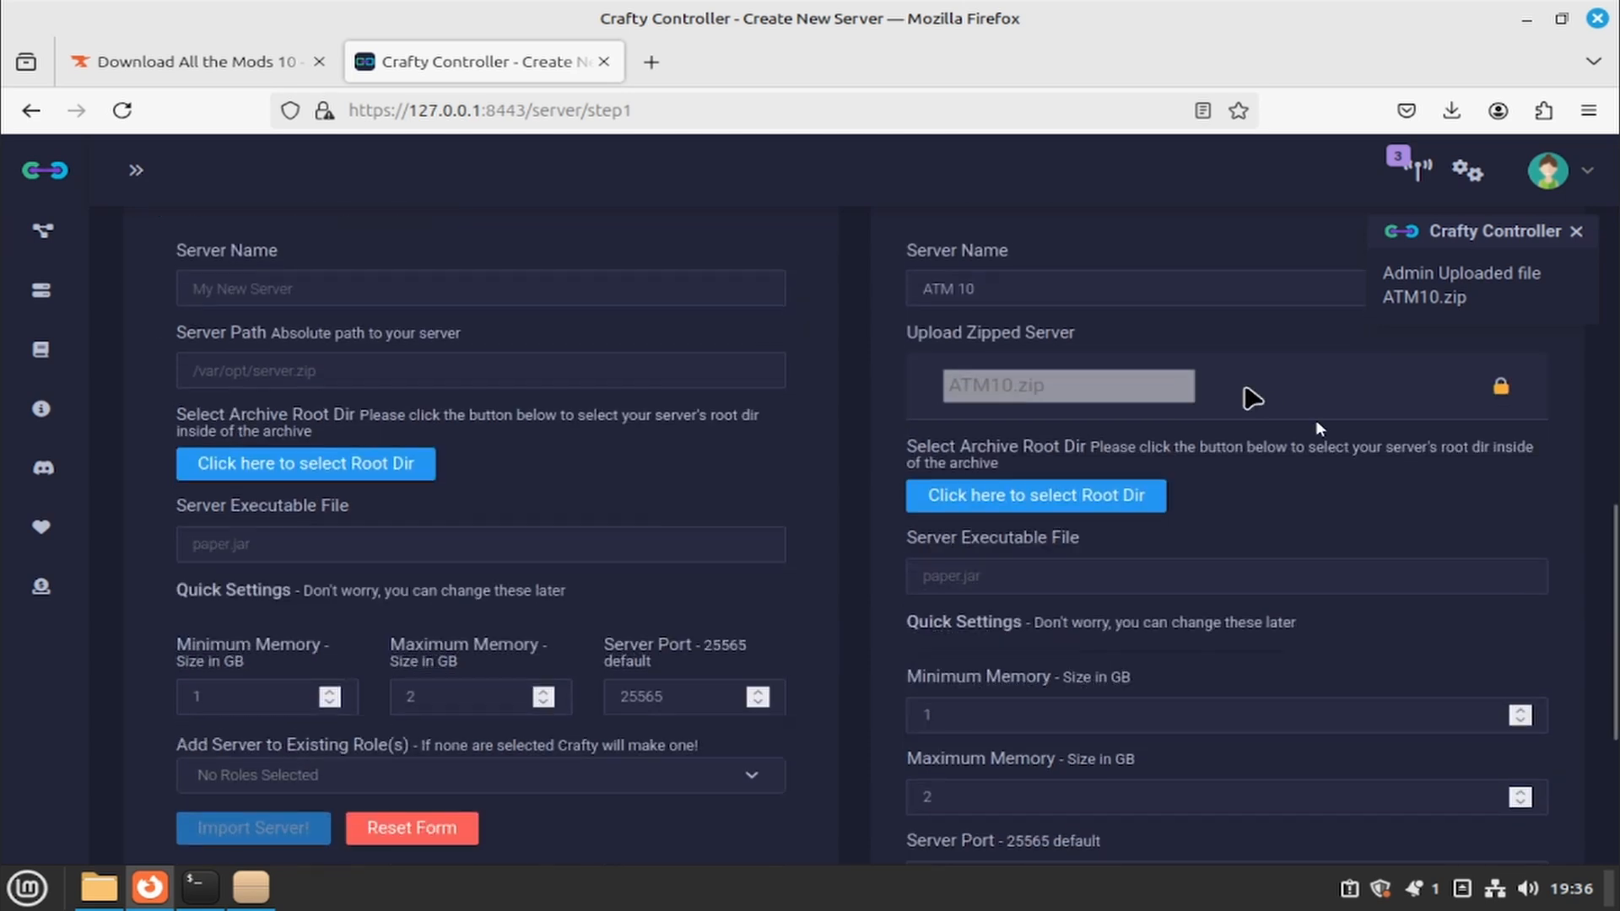
- Browse the archive tree, peek into mods, and save the top-level Files folder as unzip root
click(1077, 499)
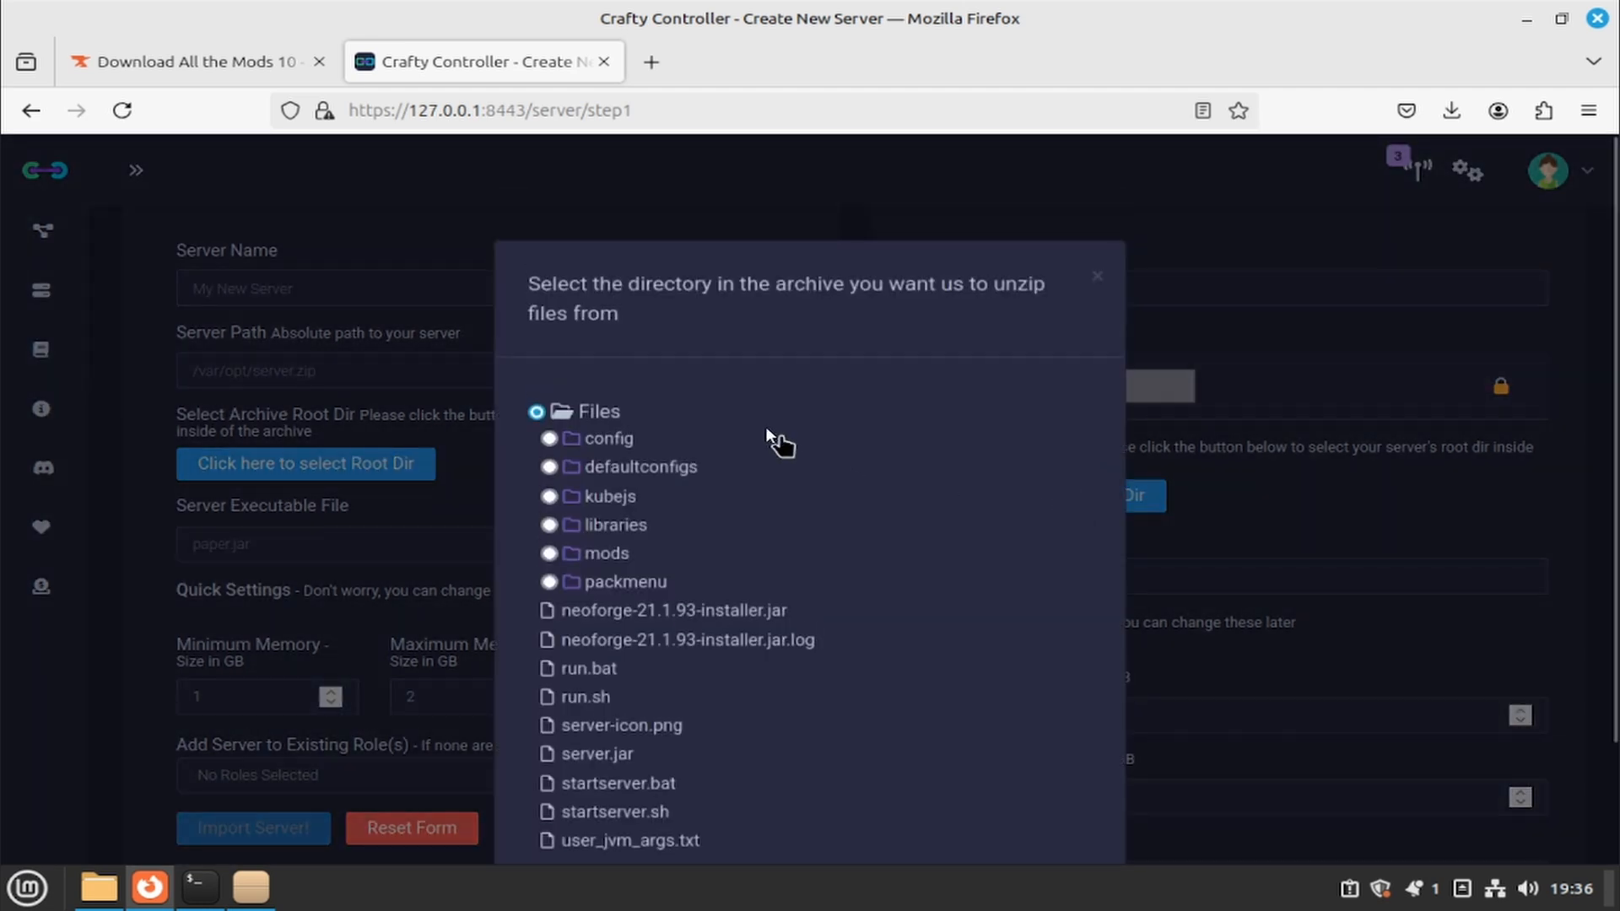
scroll(677, 406, down, 2)
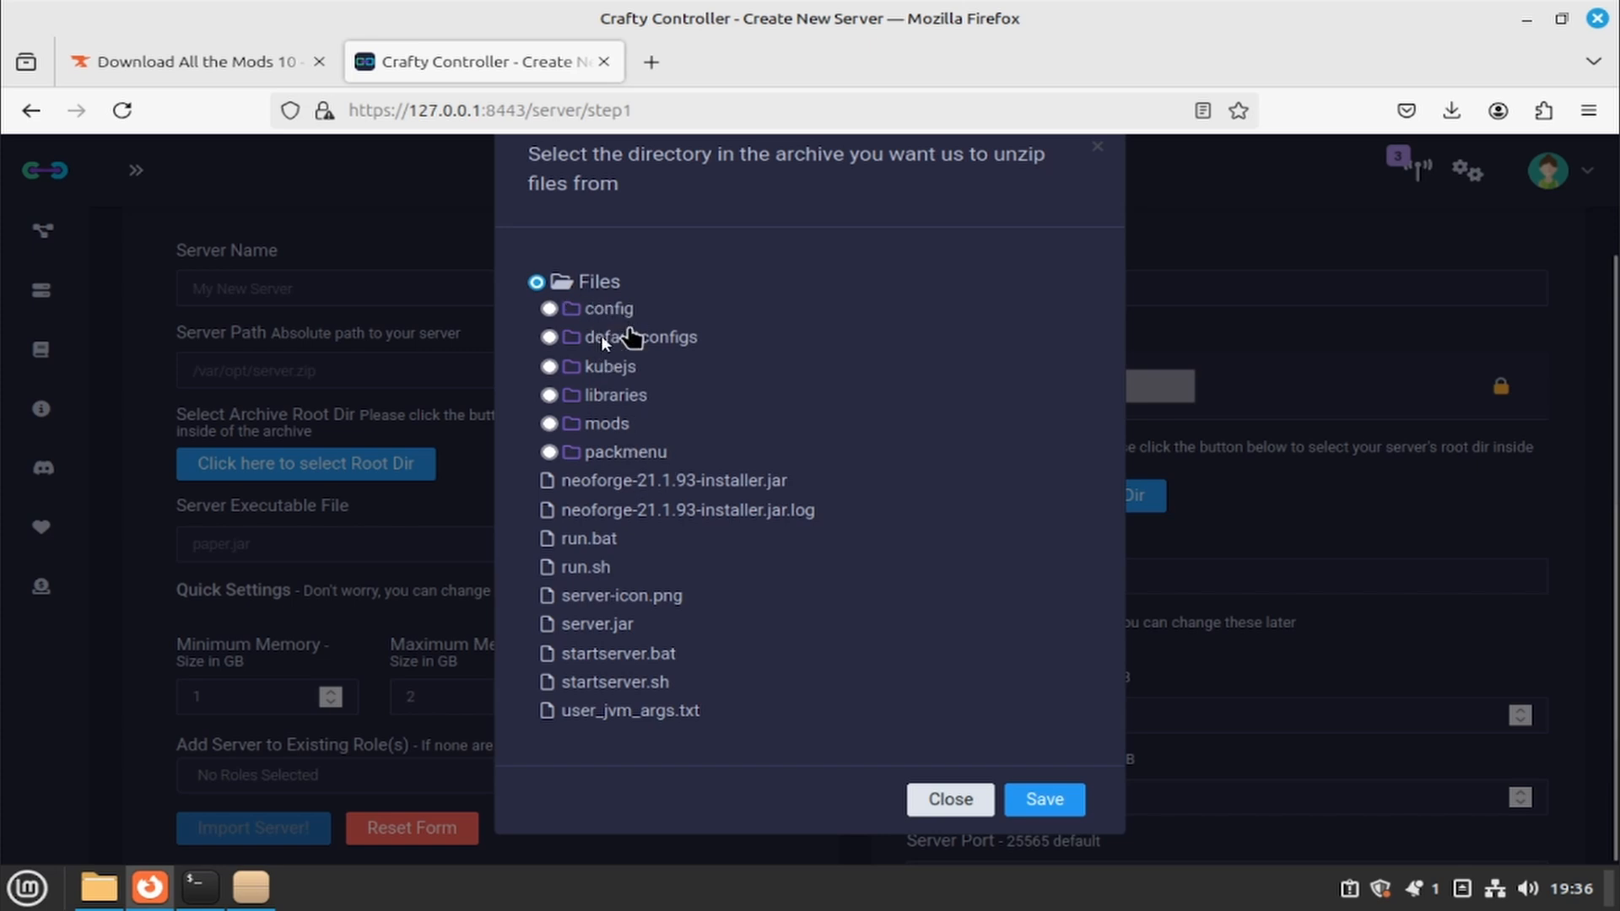
click(606, 424)
scroll(675, 620, down, 10)
scroll(722, 658, up, 12)
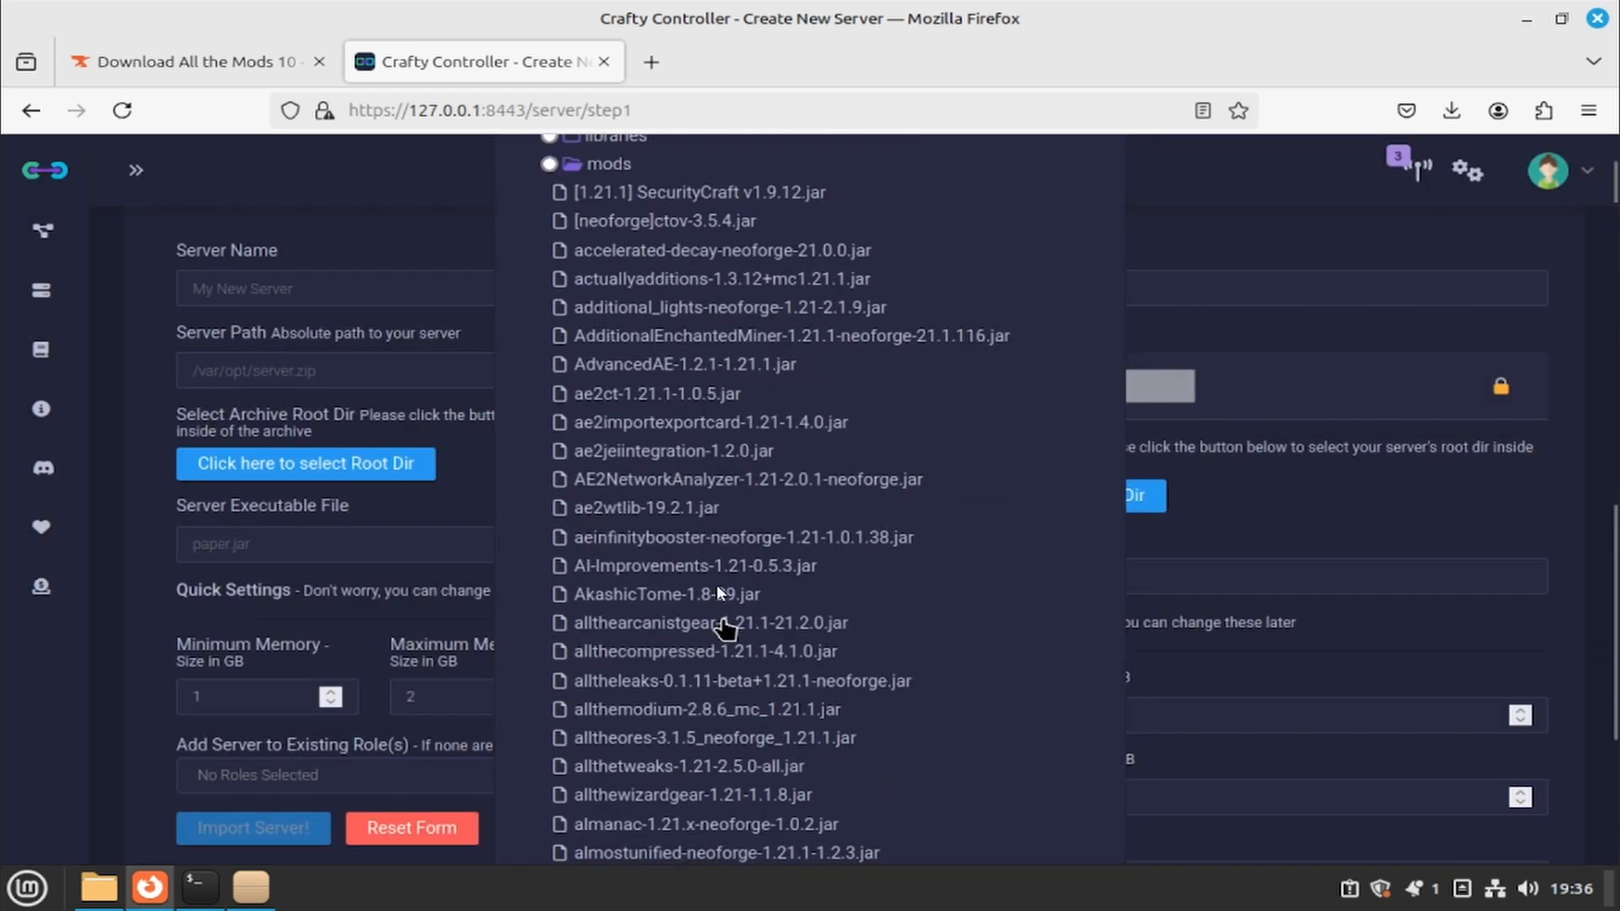
click(633, 554)
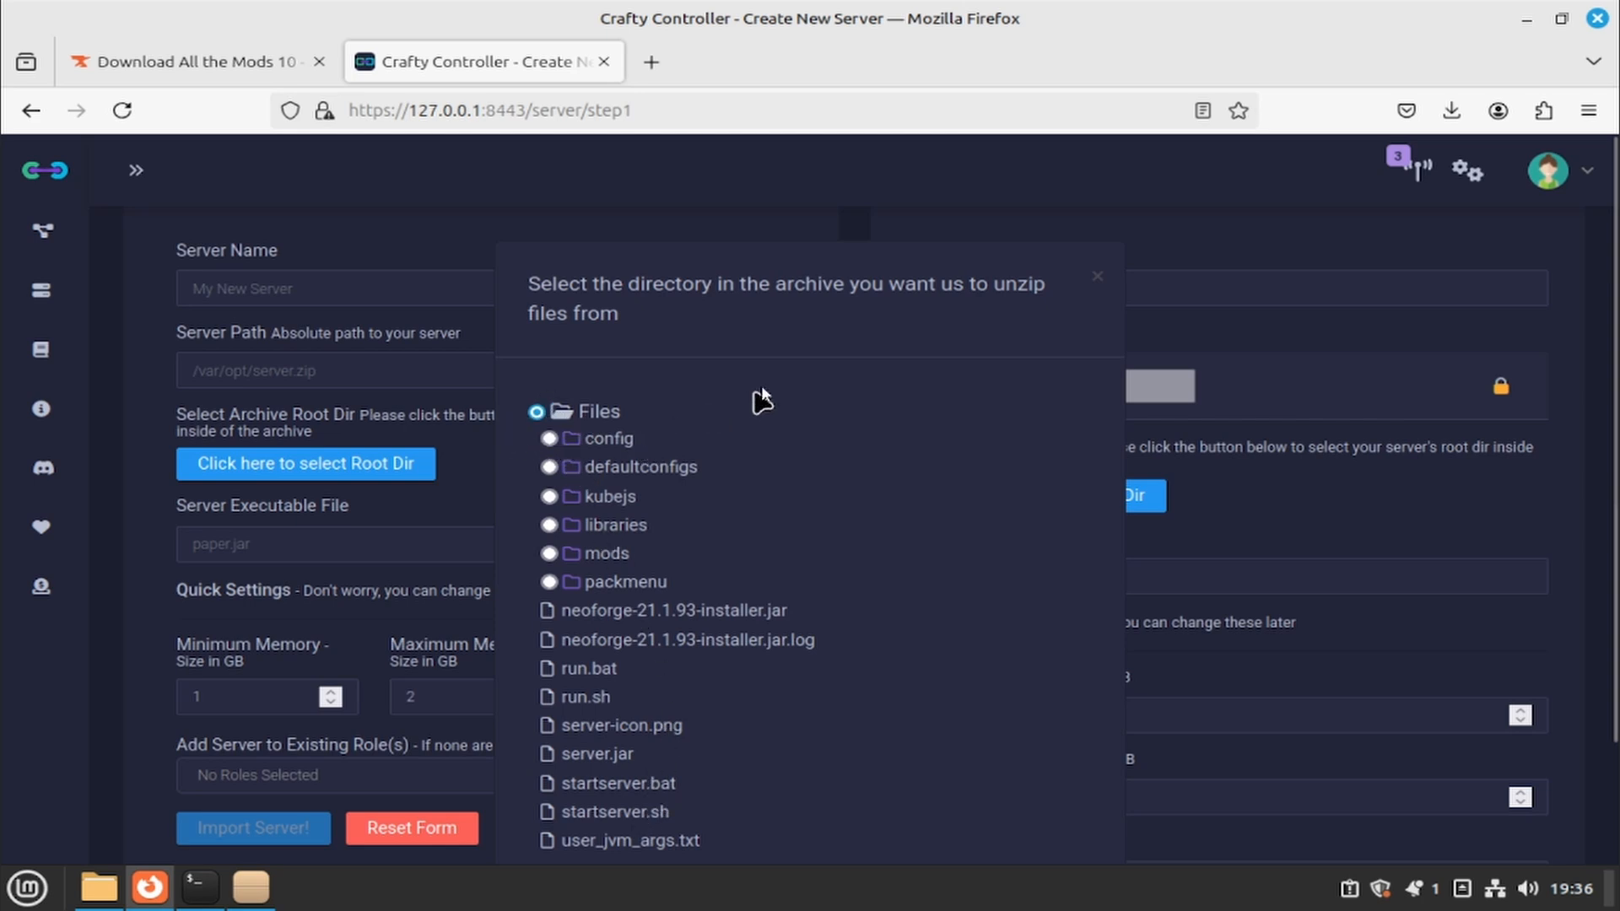
scroll(959, 490, down, 2)
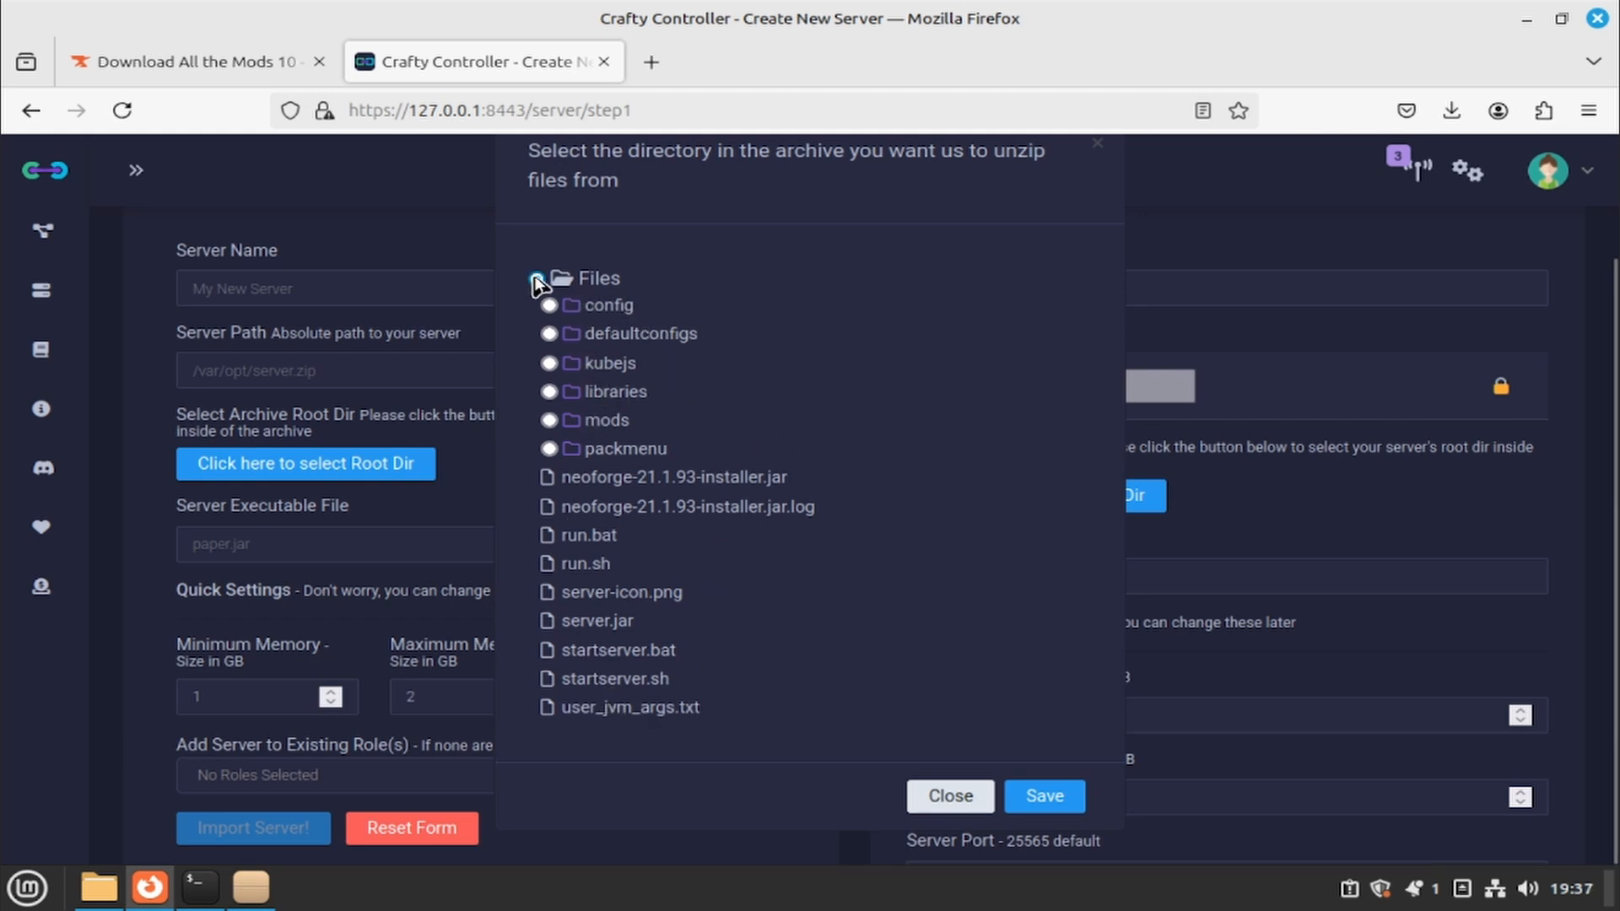
click(1050, 799)
- Enter libraries/net/neoforged/neoforge/21.1.93 as the Server Executable File path
click(1089, 592)
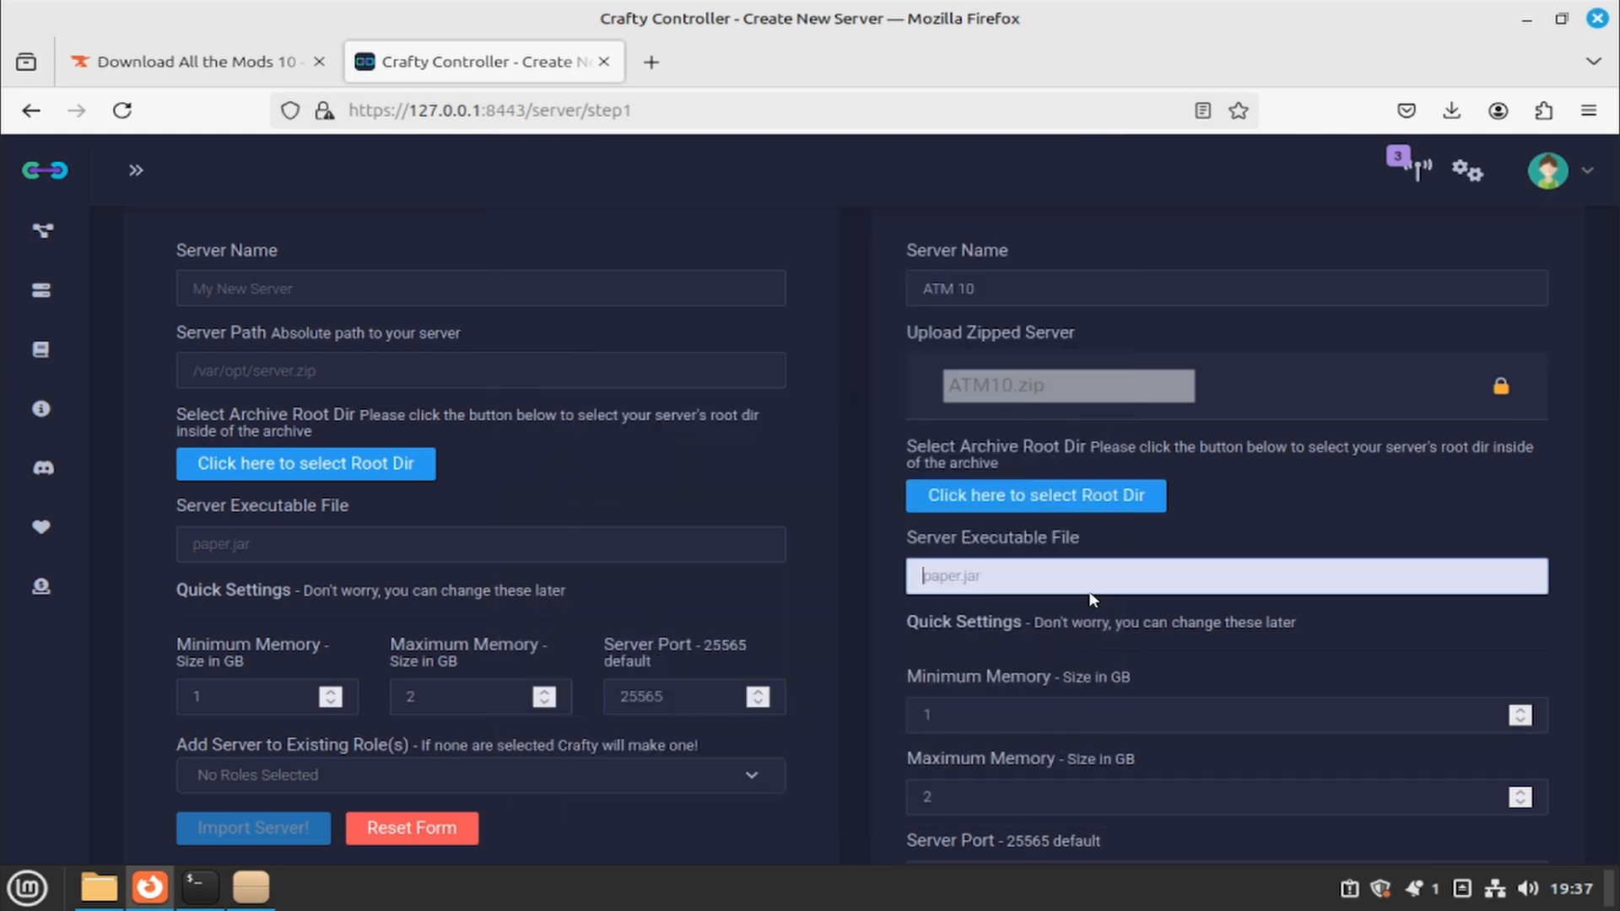
text(libraries/net/neogo)
text(ged/neoforg)
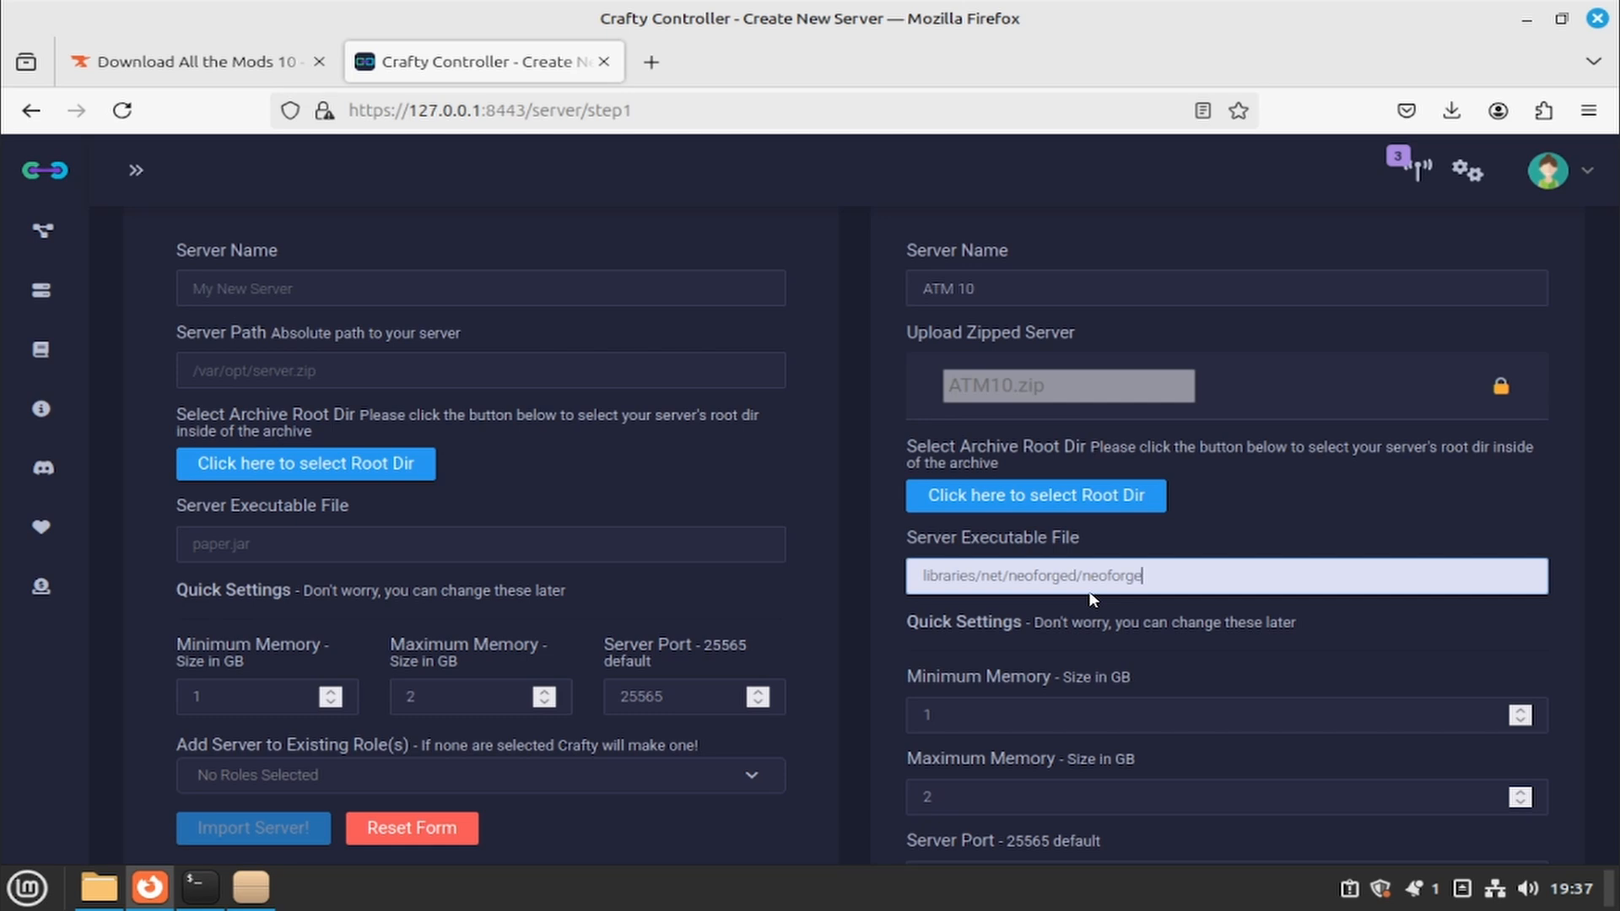
text(e/21.1.93)
- Expand libraries > net > neoforged > neoforge in the archive tree to reveal 21.1.93
click(1026, 502)
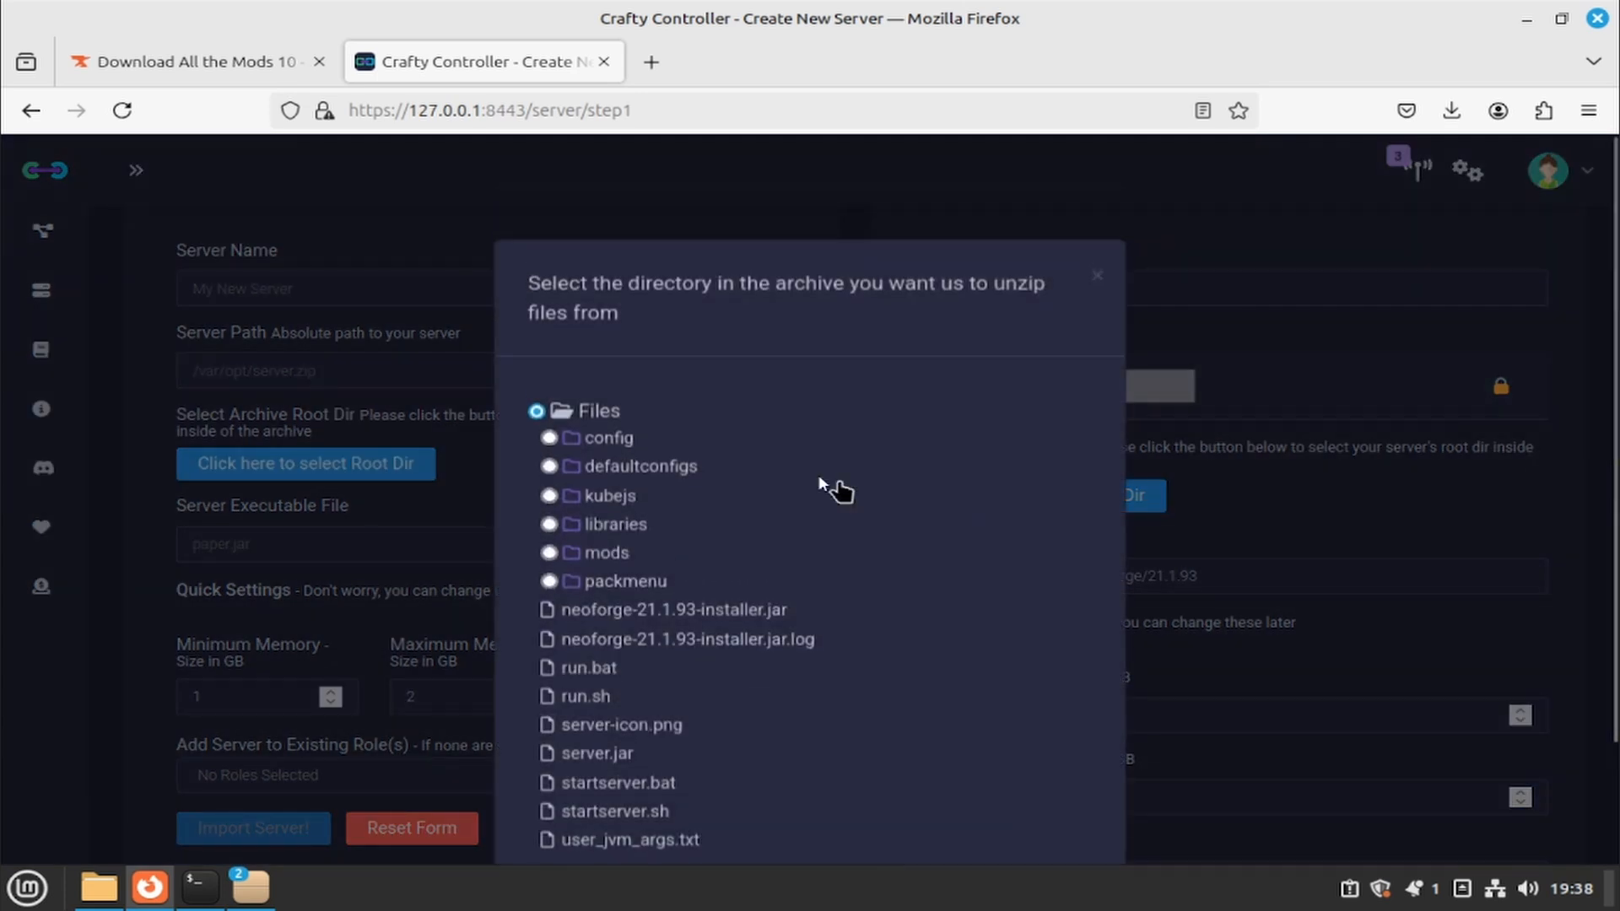
click(624, 524)
scroll(655, 524, down, 5)
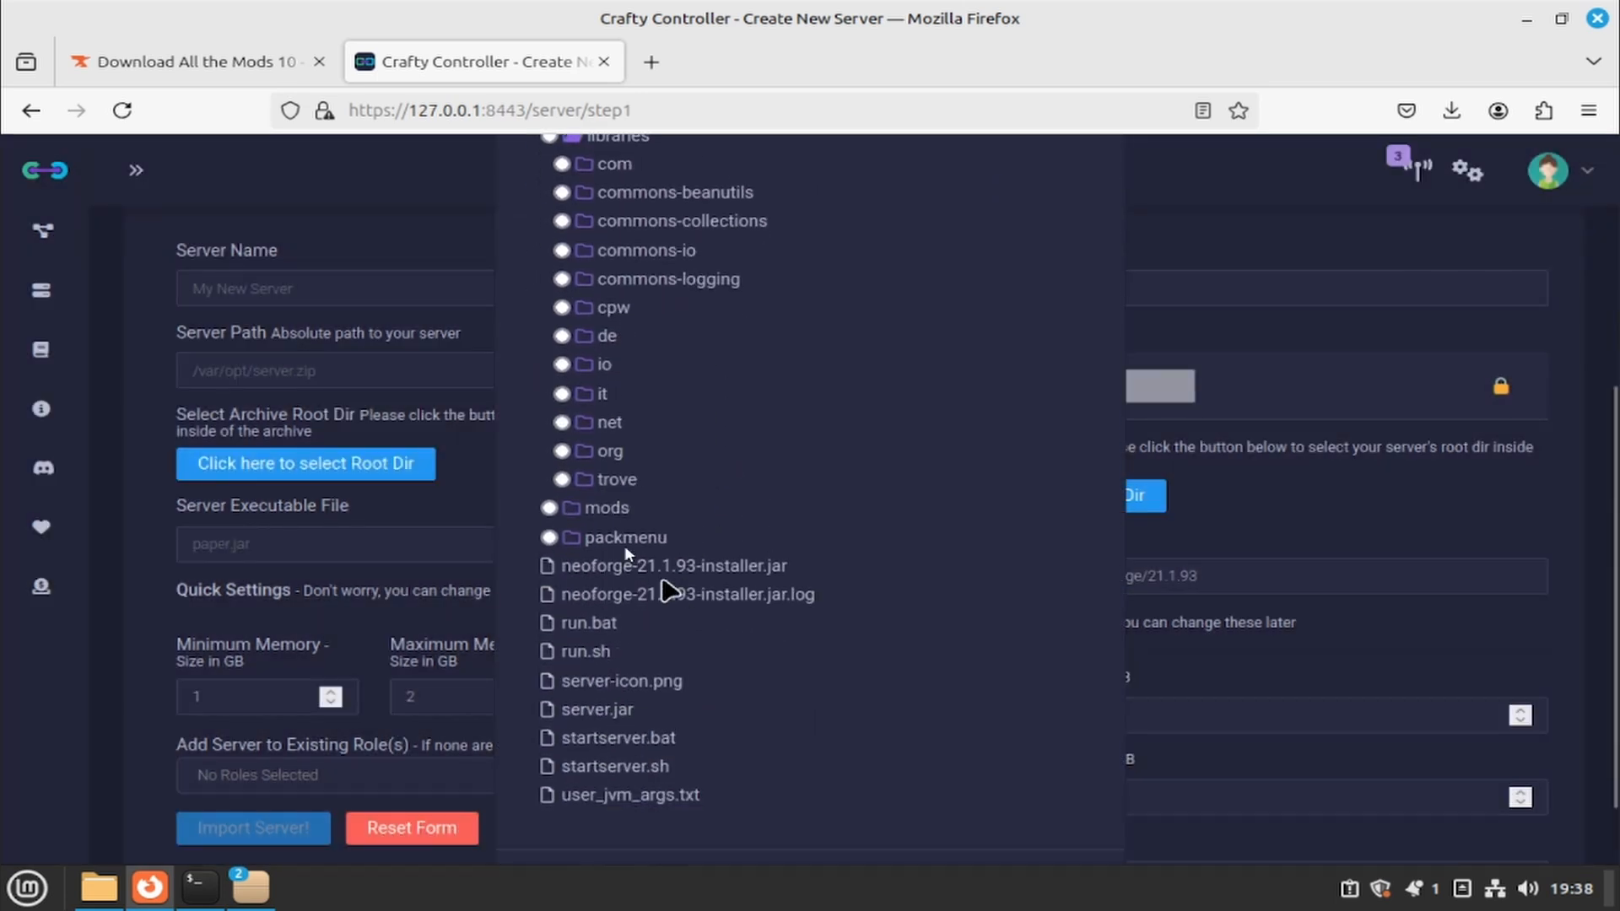
click(611, 423)
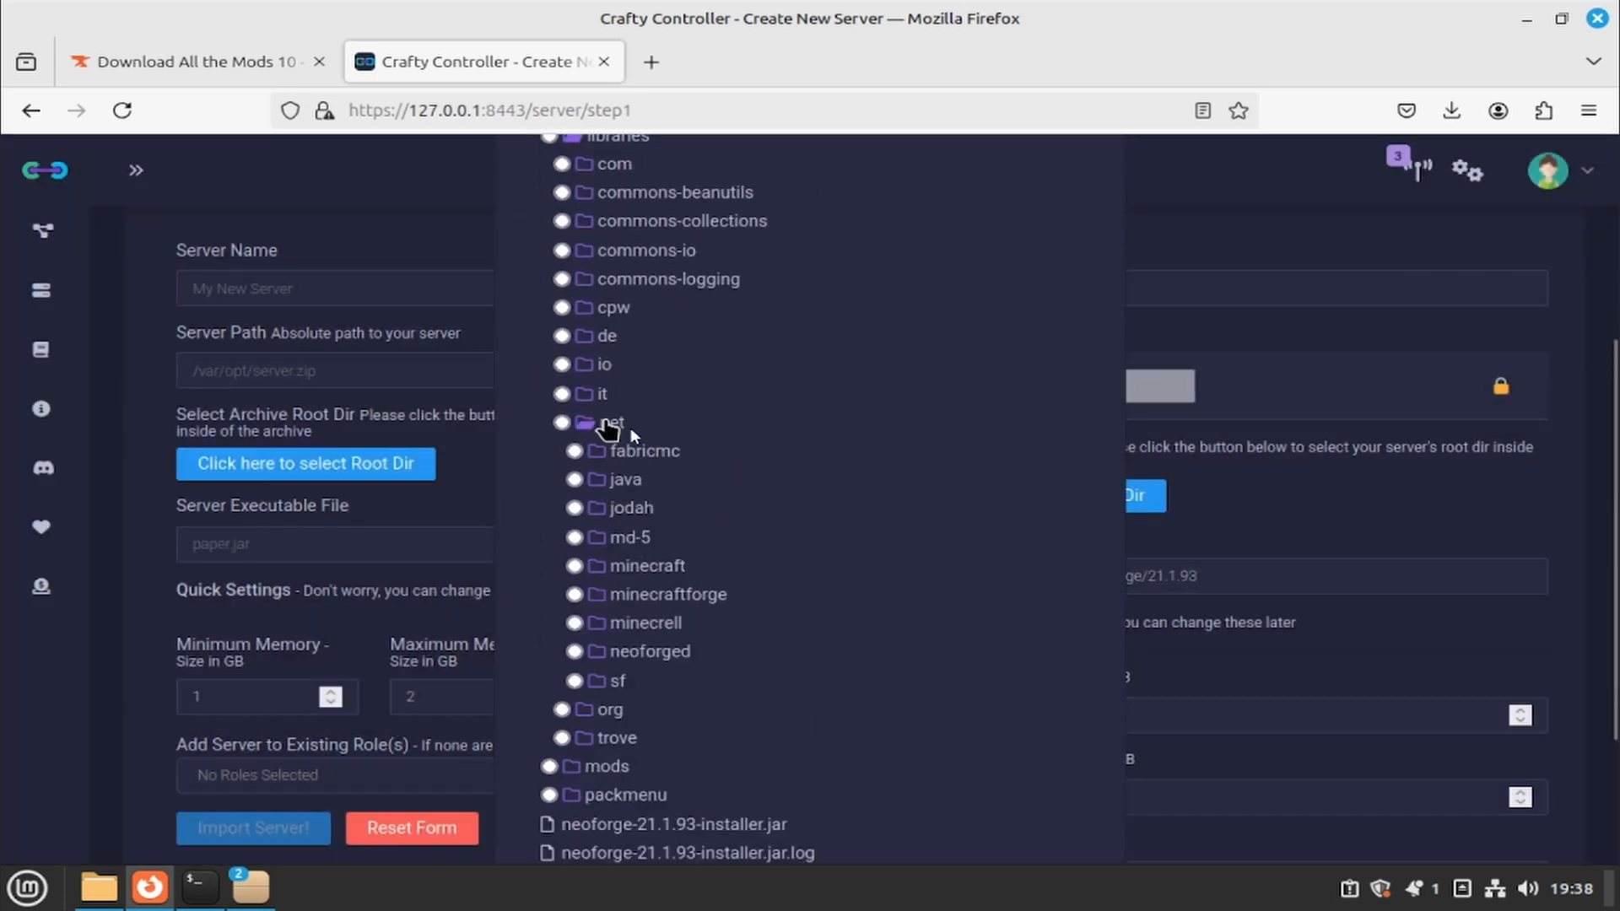
click(651, 653)
scroll(686, 614, down, 5)
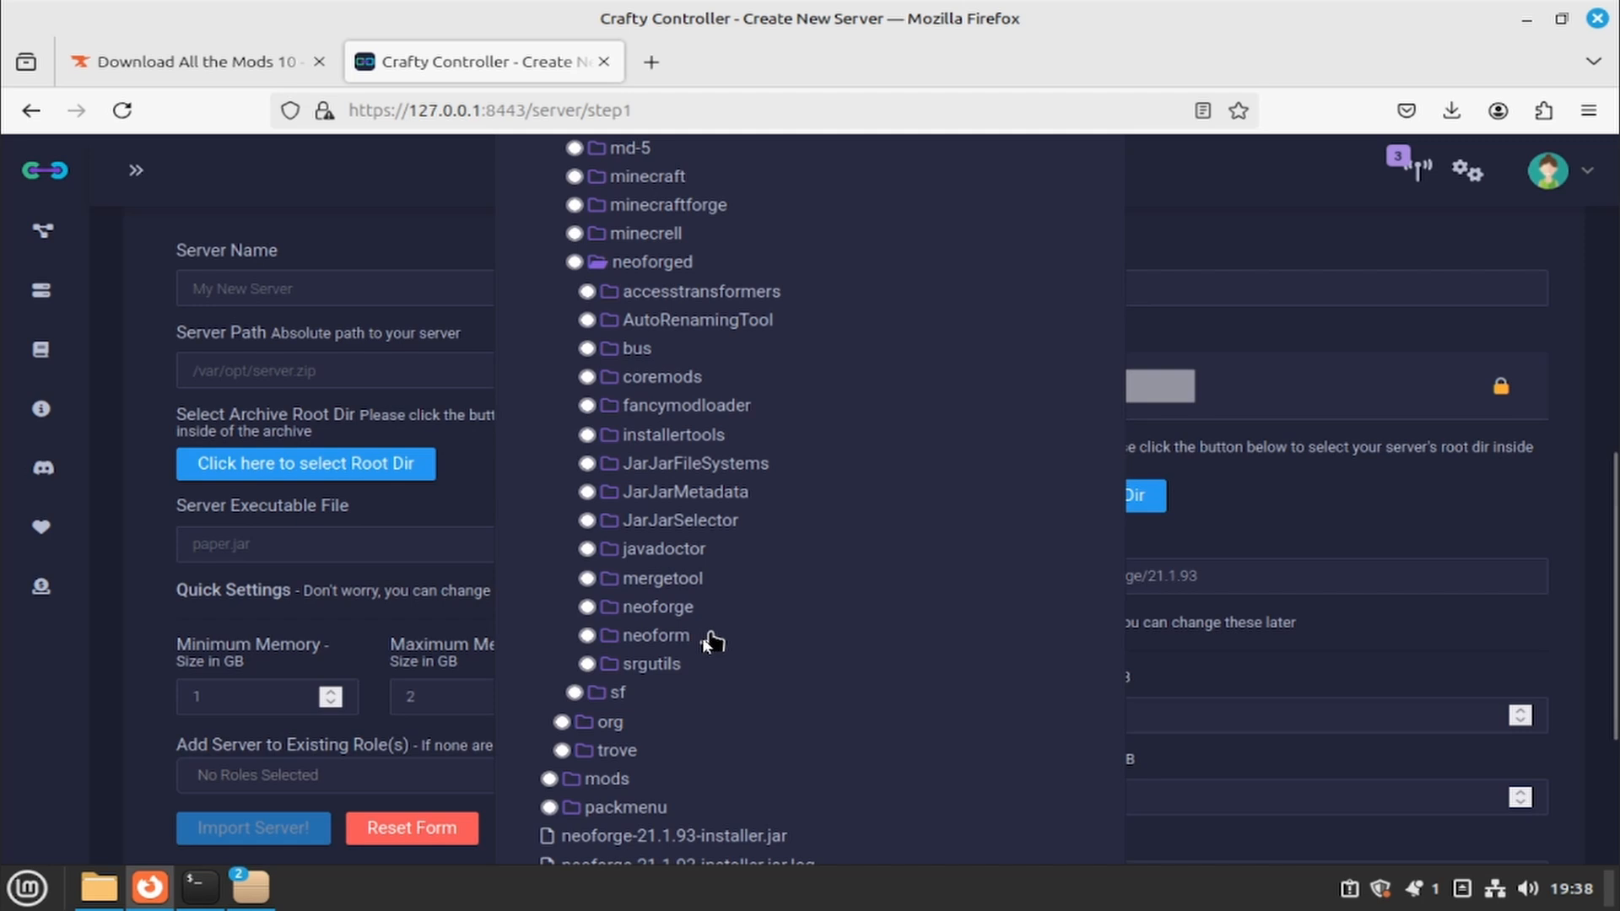
click(659, 607)
scroll(669, 615, down, 2)
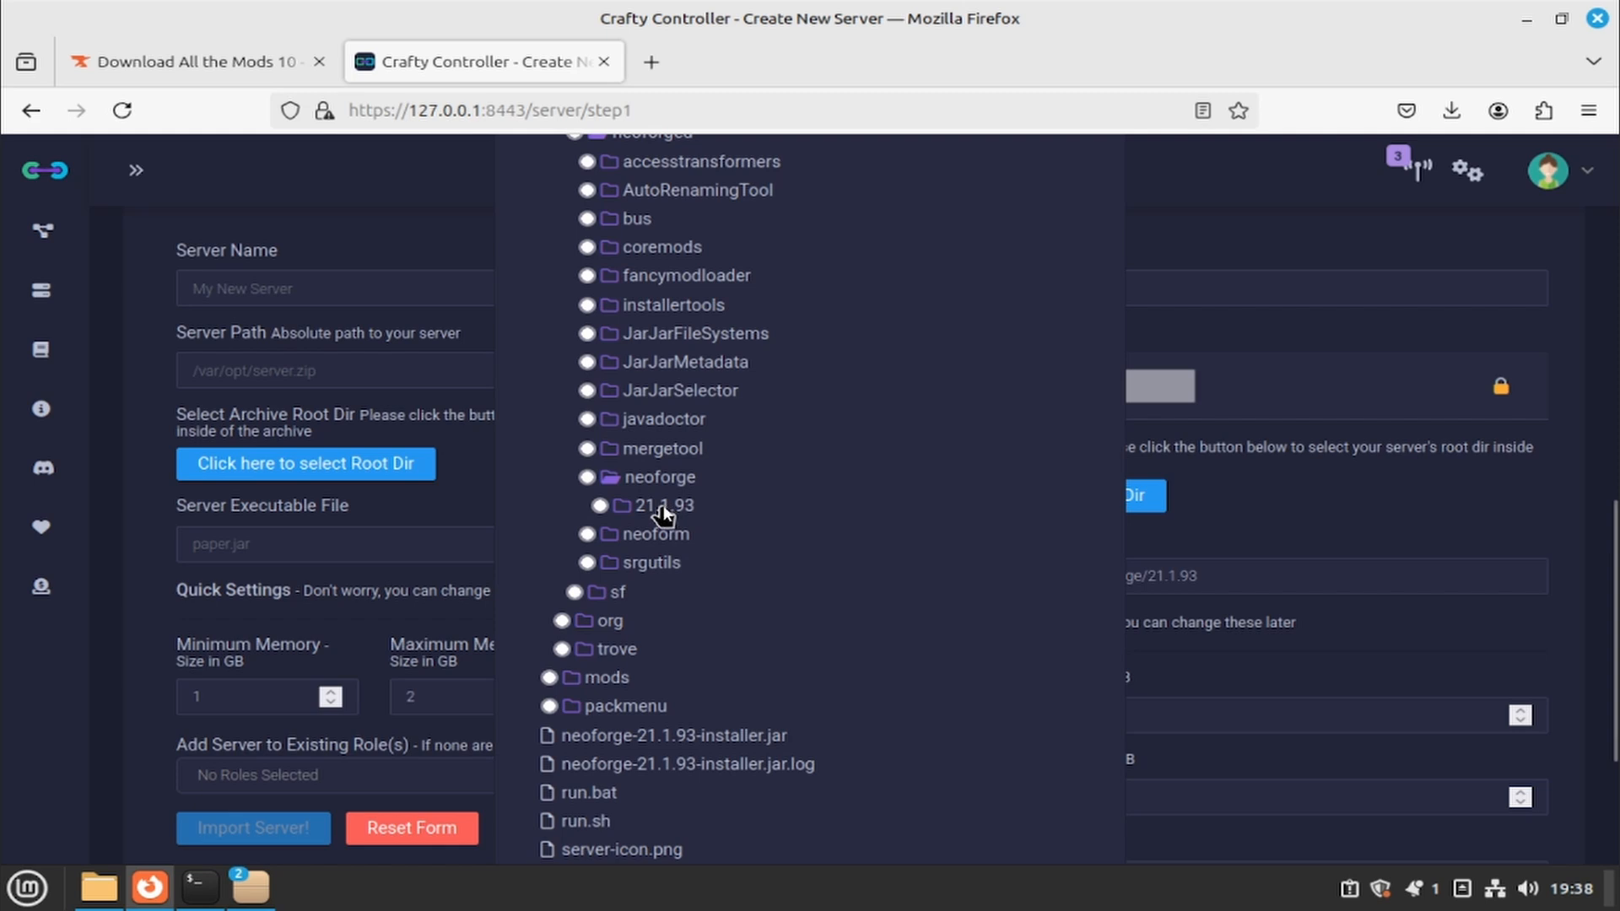
- Close the archive folder browser and return to the Server Executable File field
scroll(638, 516, up, 8)
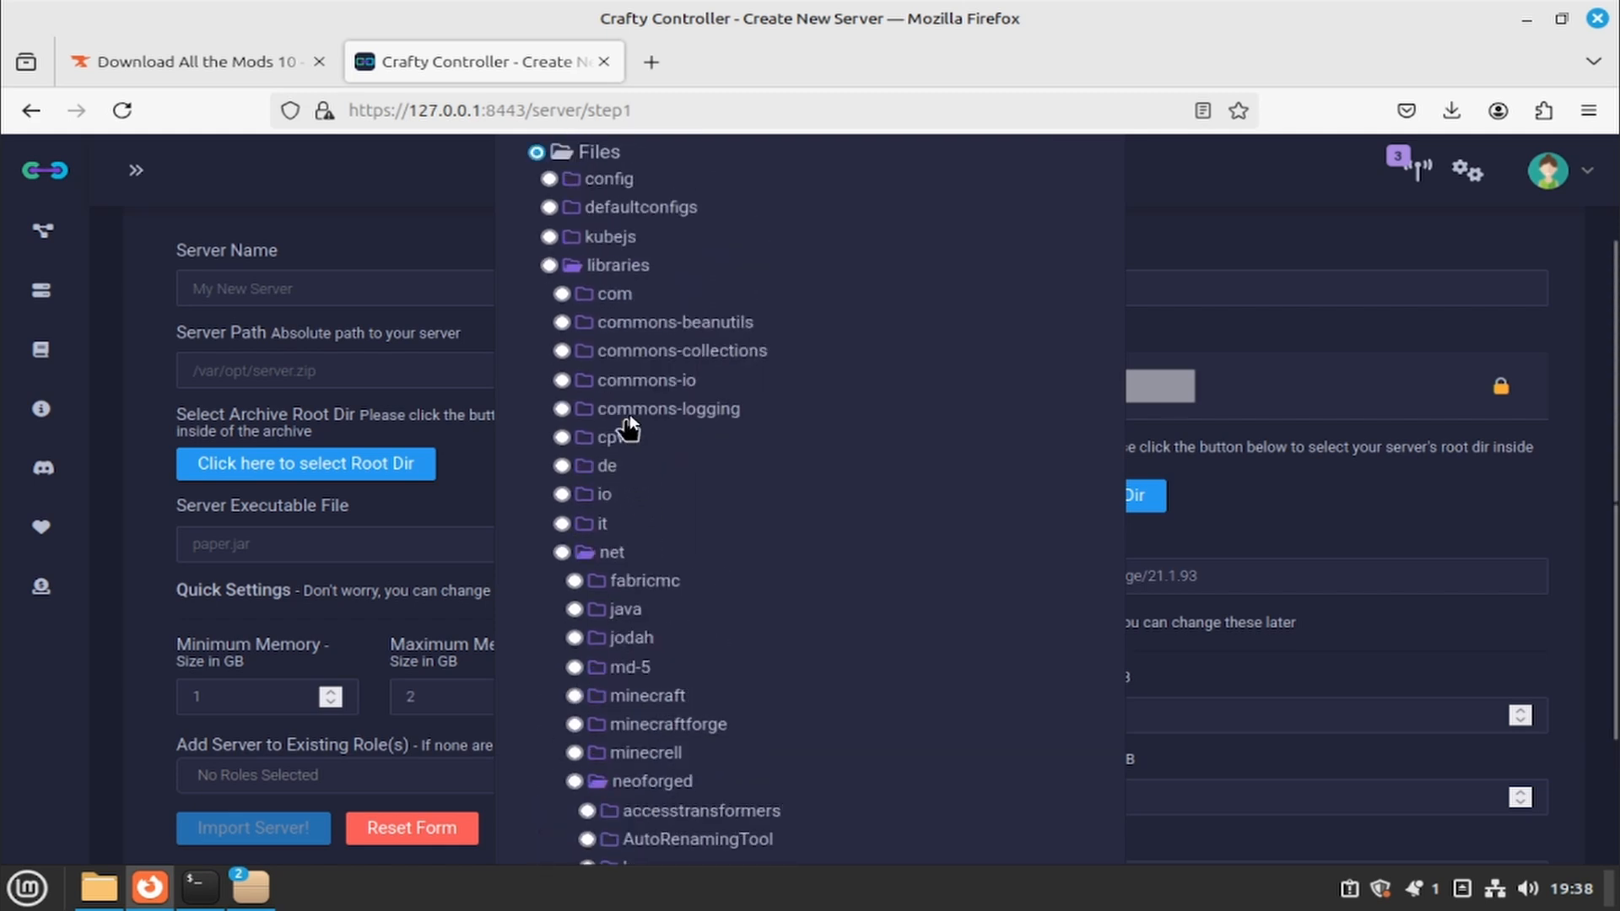
scroll(633, 472, up, 3)
scroll(620, 532, down, 3)
scroll(615, 557, down, 2)
scroll(628, 540, down, 5)
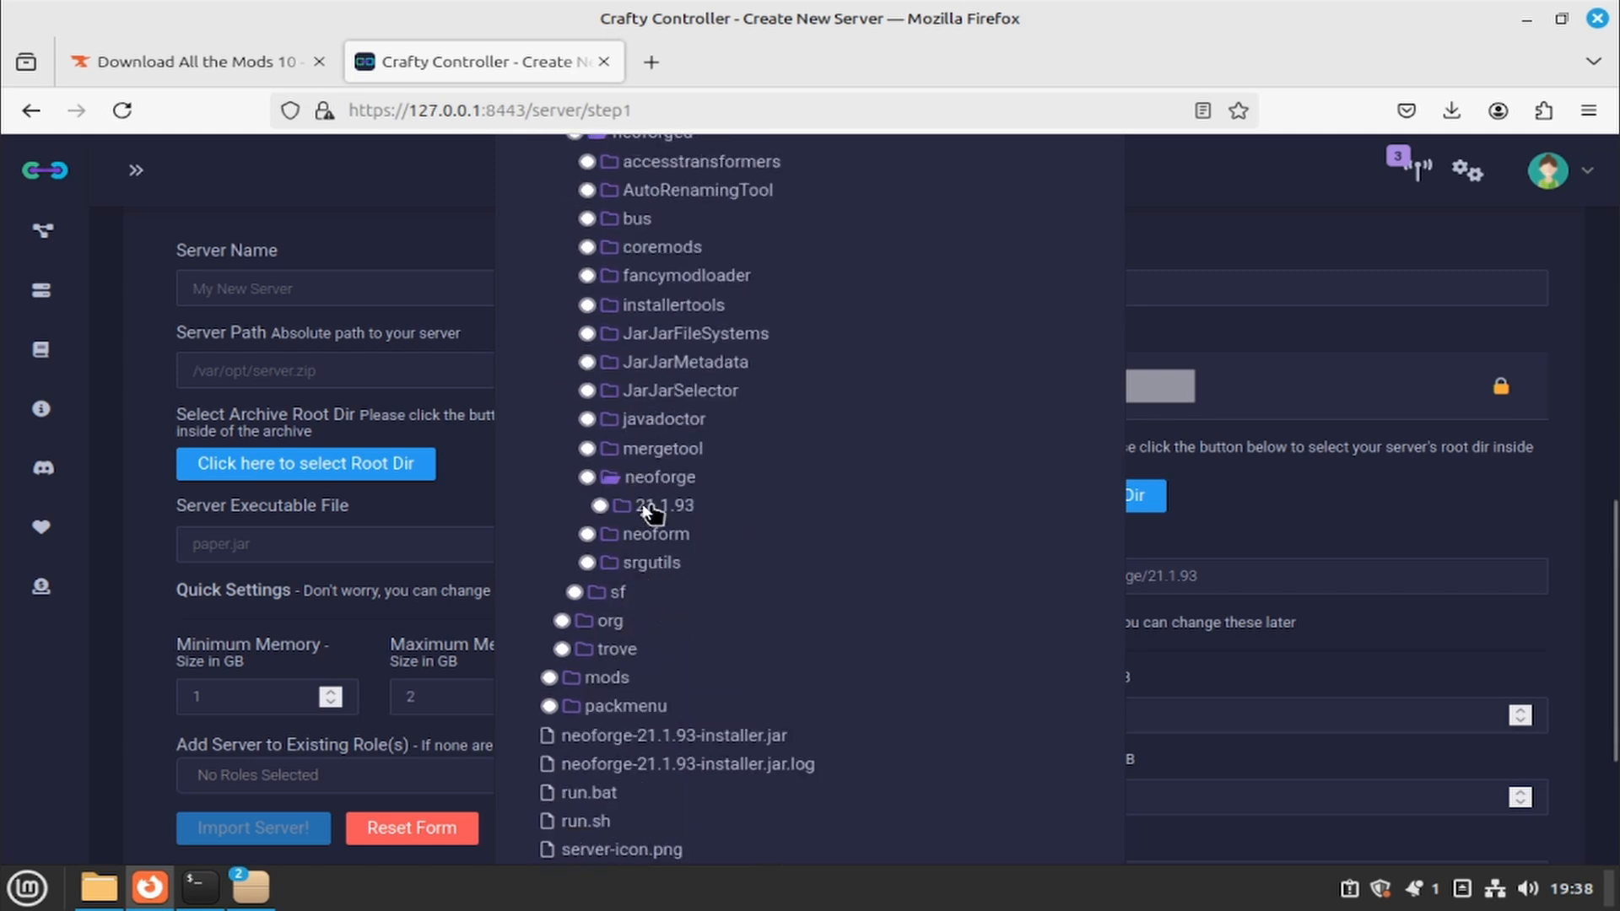
scroll(868, 524, down, 3)
scroll(761, 513, up, 10)
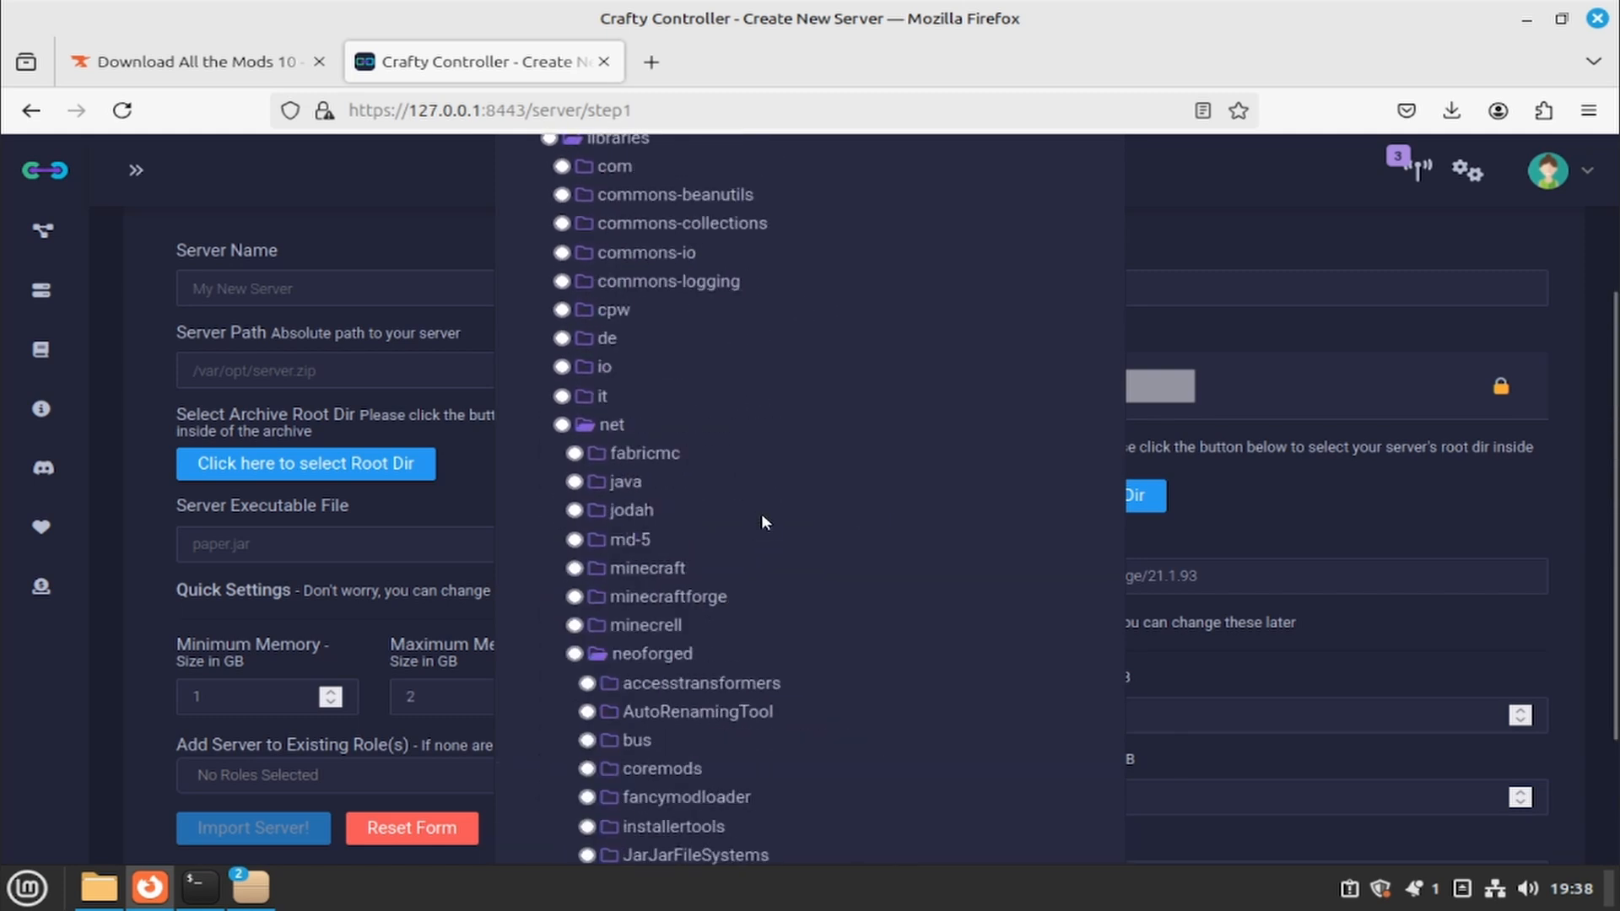
scroll(838, 480, down, 8)
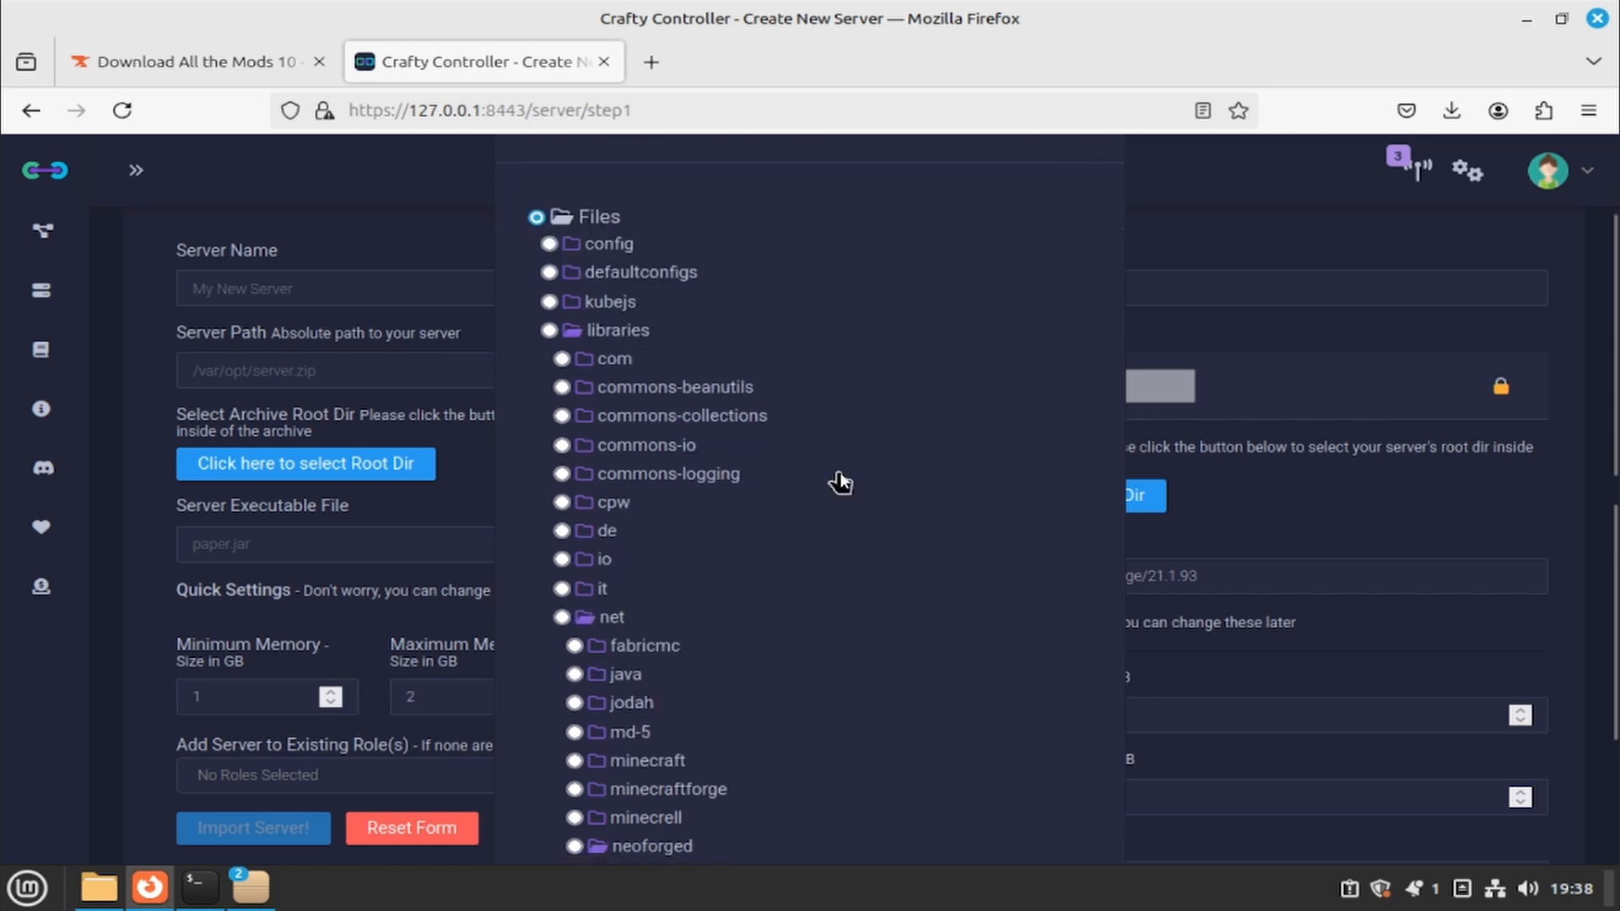
scroll(835, 481, up, 1)
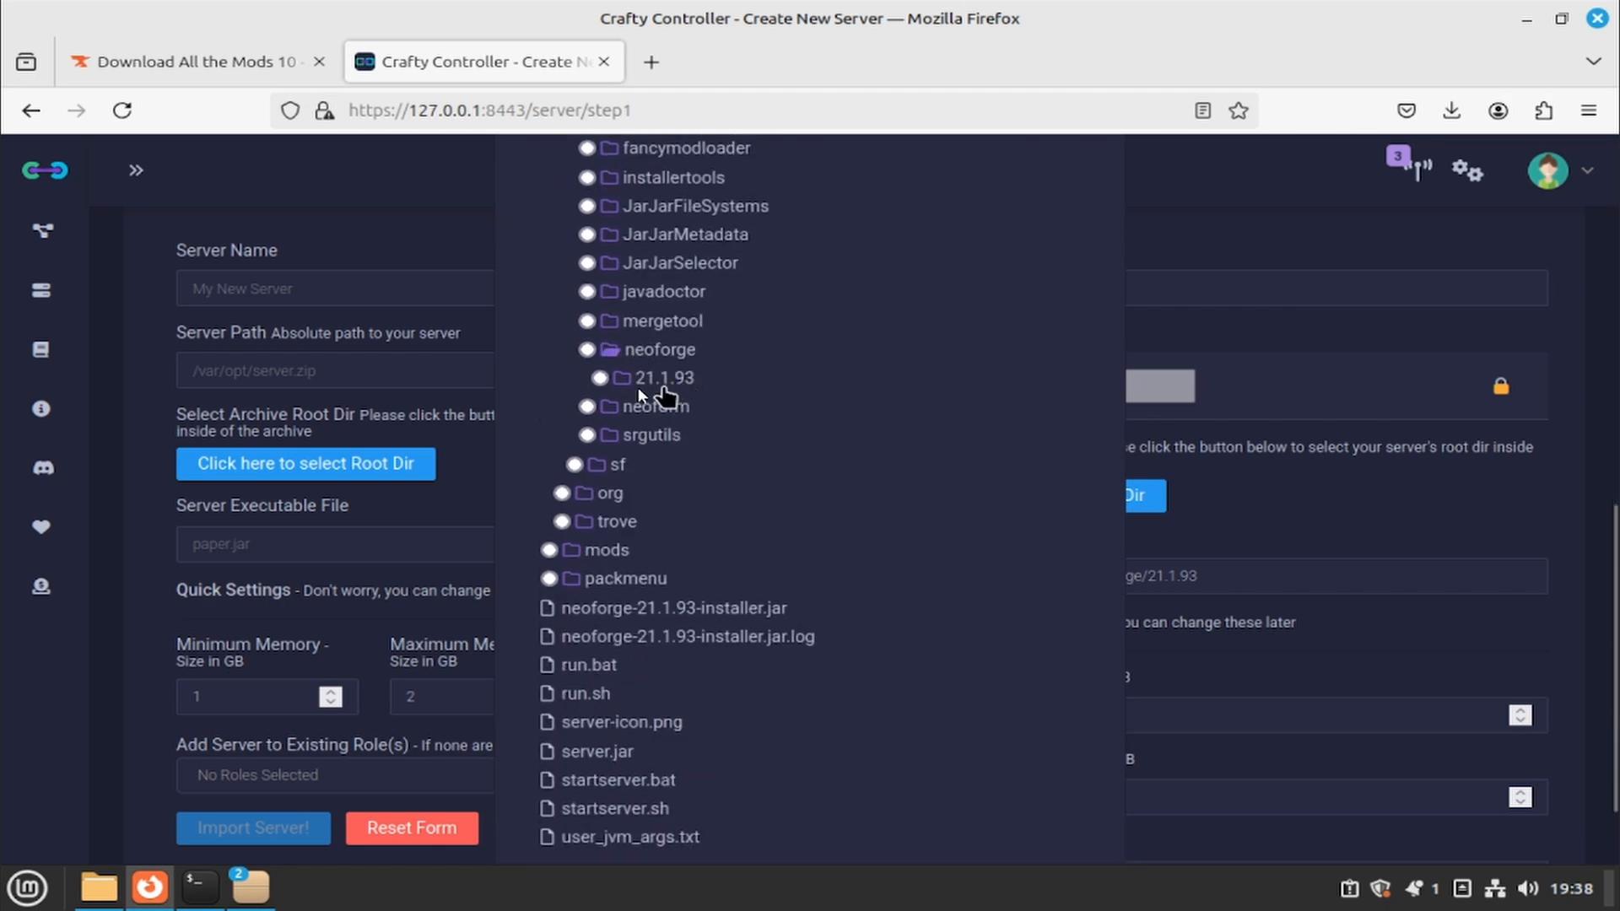
scroll(844, 448, down, 3)
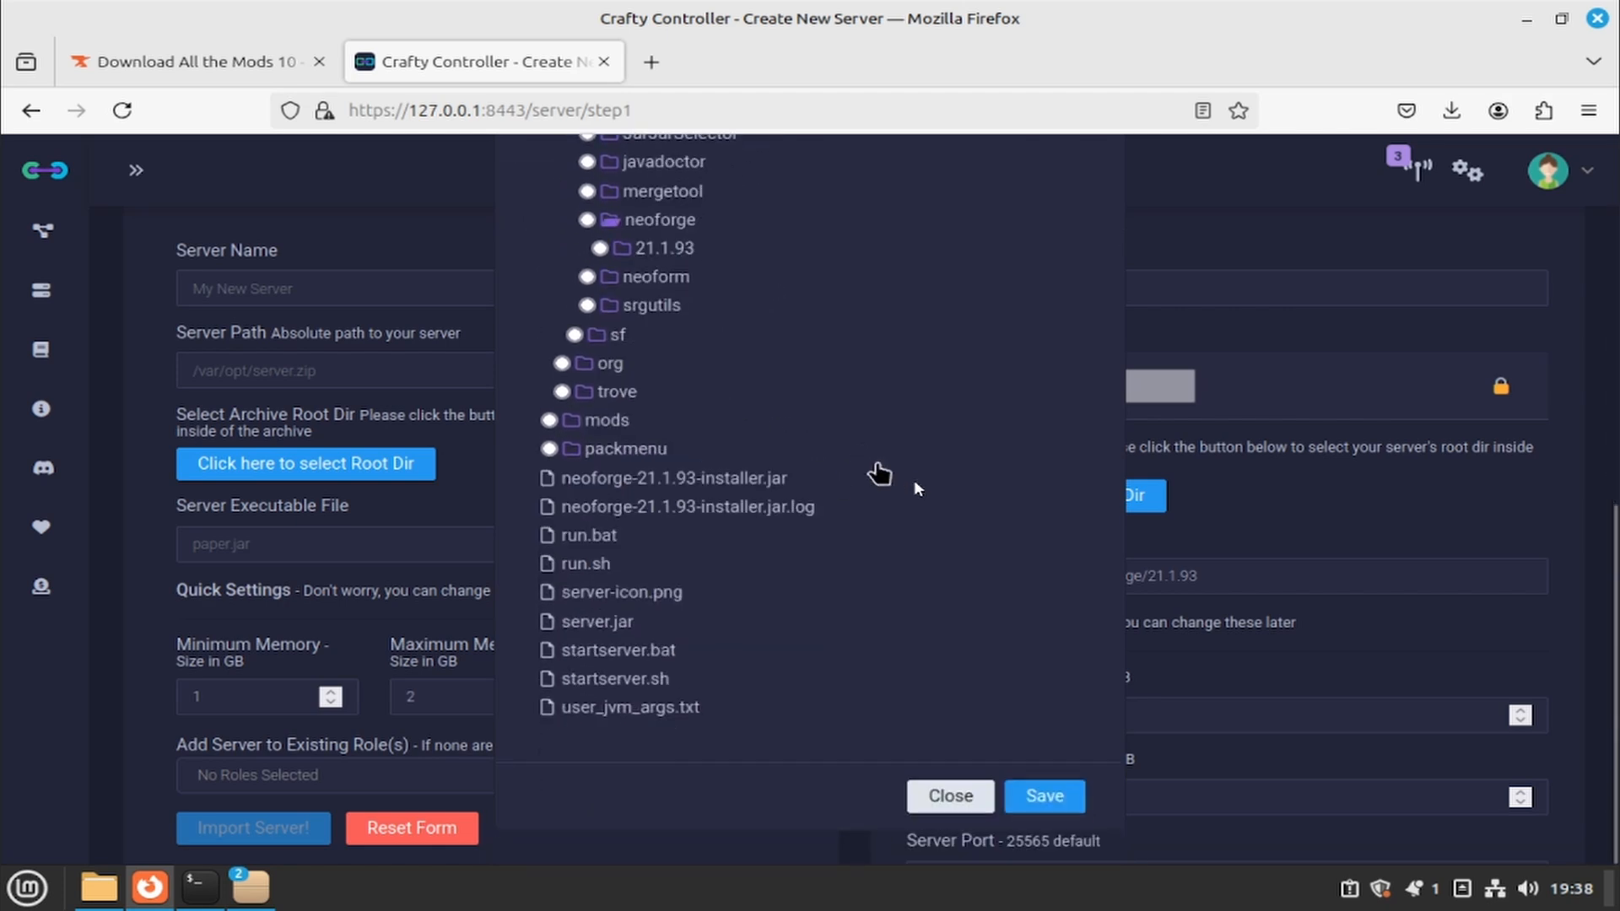
click(948, 801)
click(1233, 581)
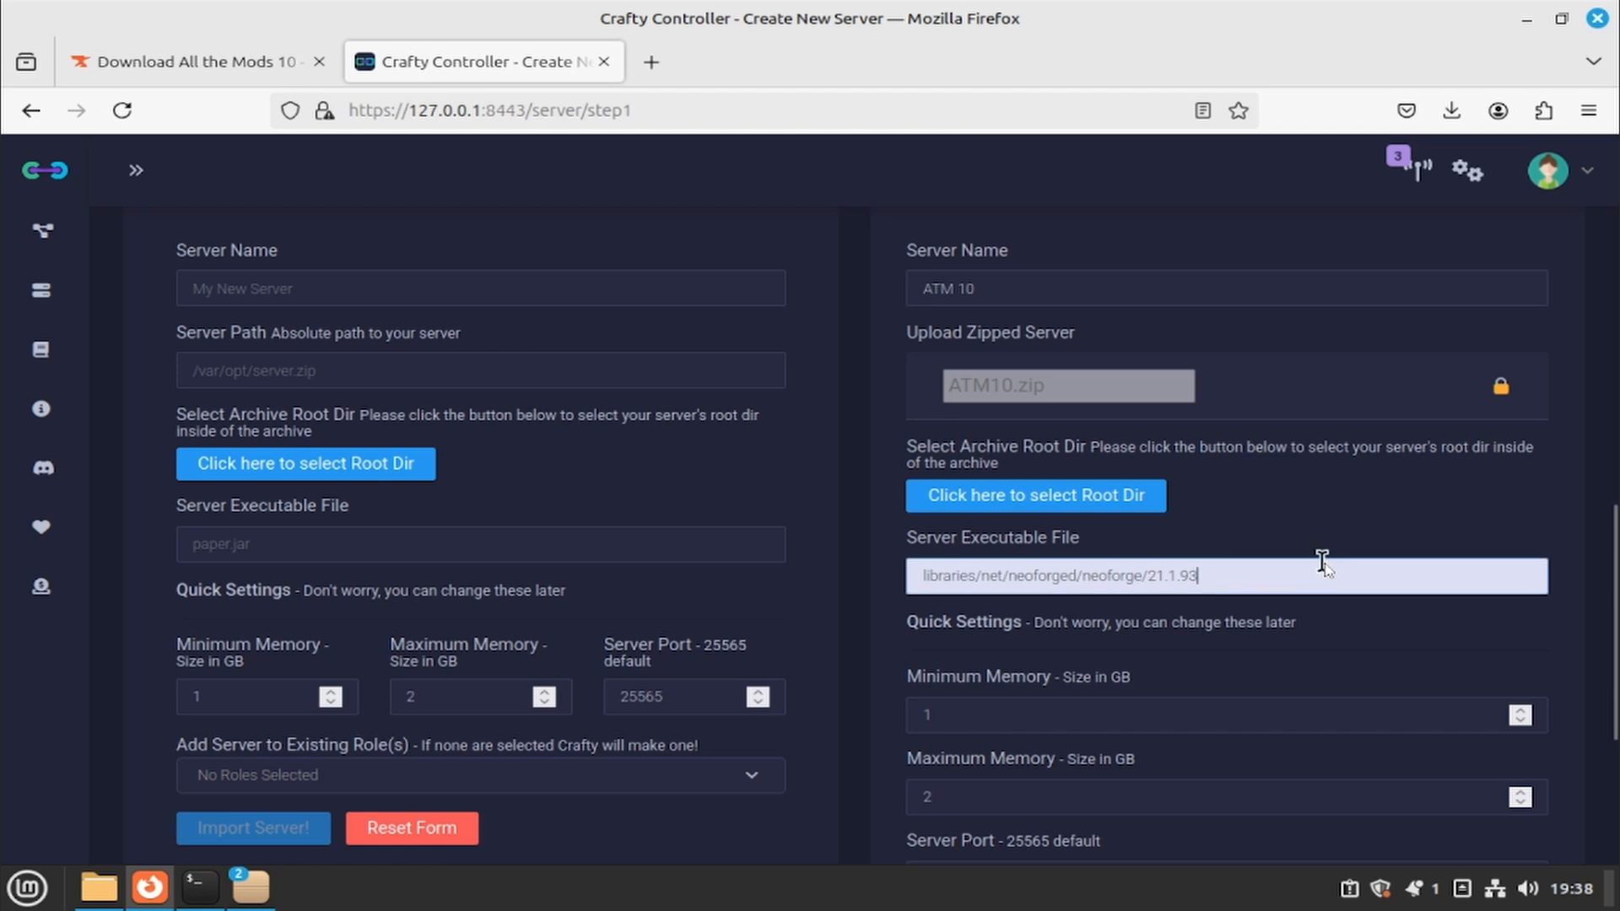
- Append /neoforge-21.1.93-server.jar to the executable path
text(/neofor)
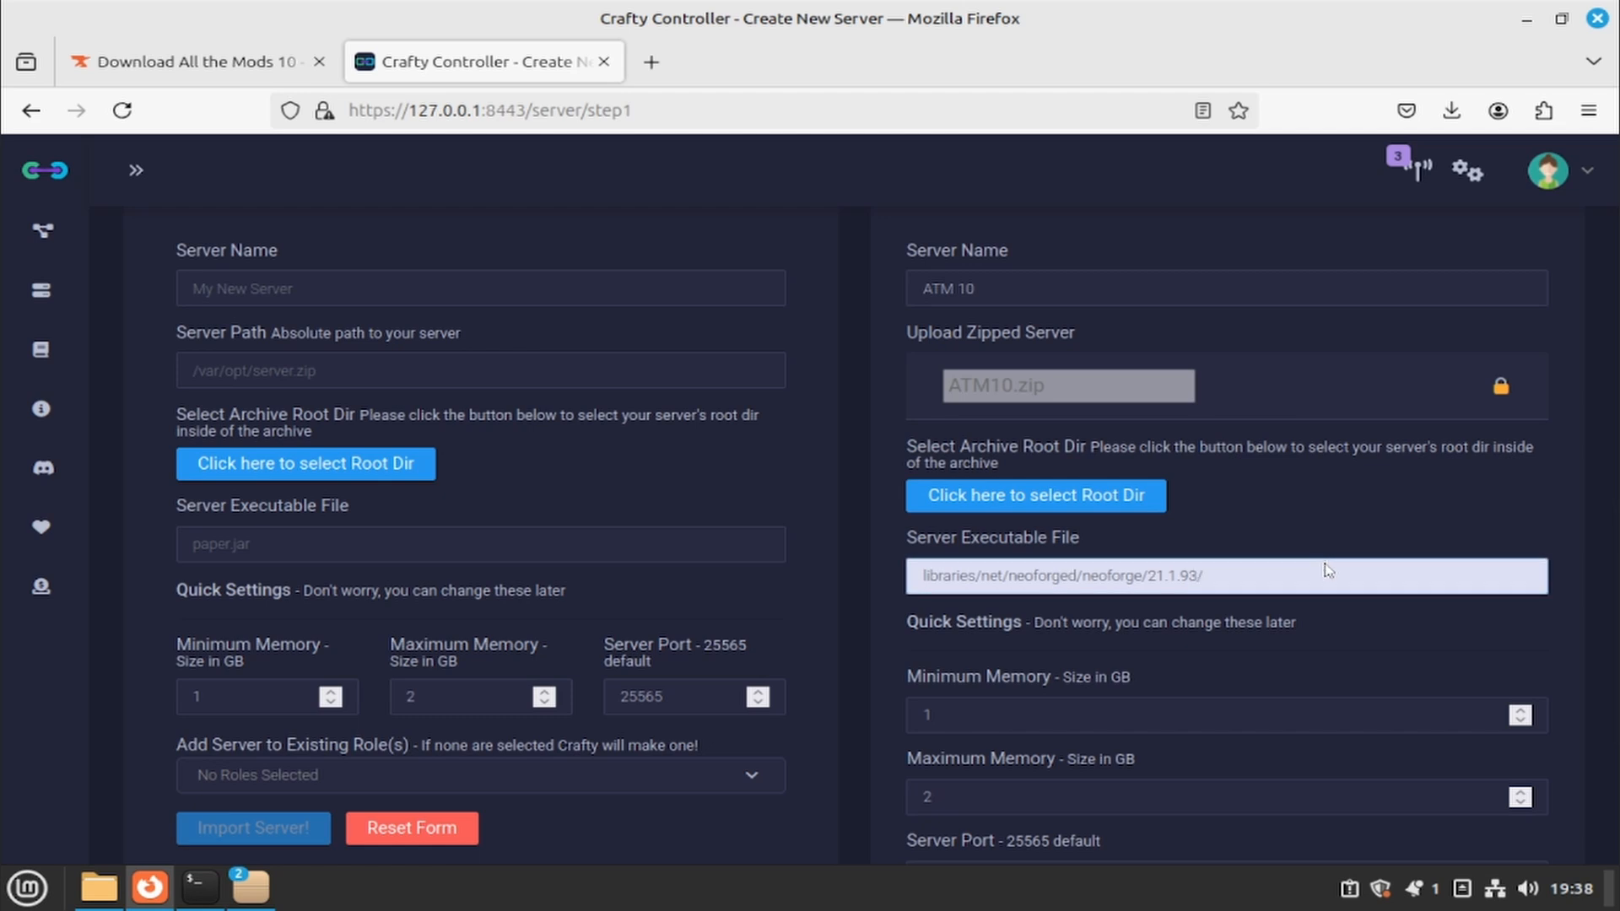
text(ge-21.1.93-server.jar)
click(1290, 607)
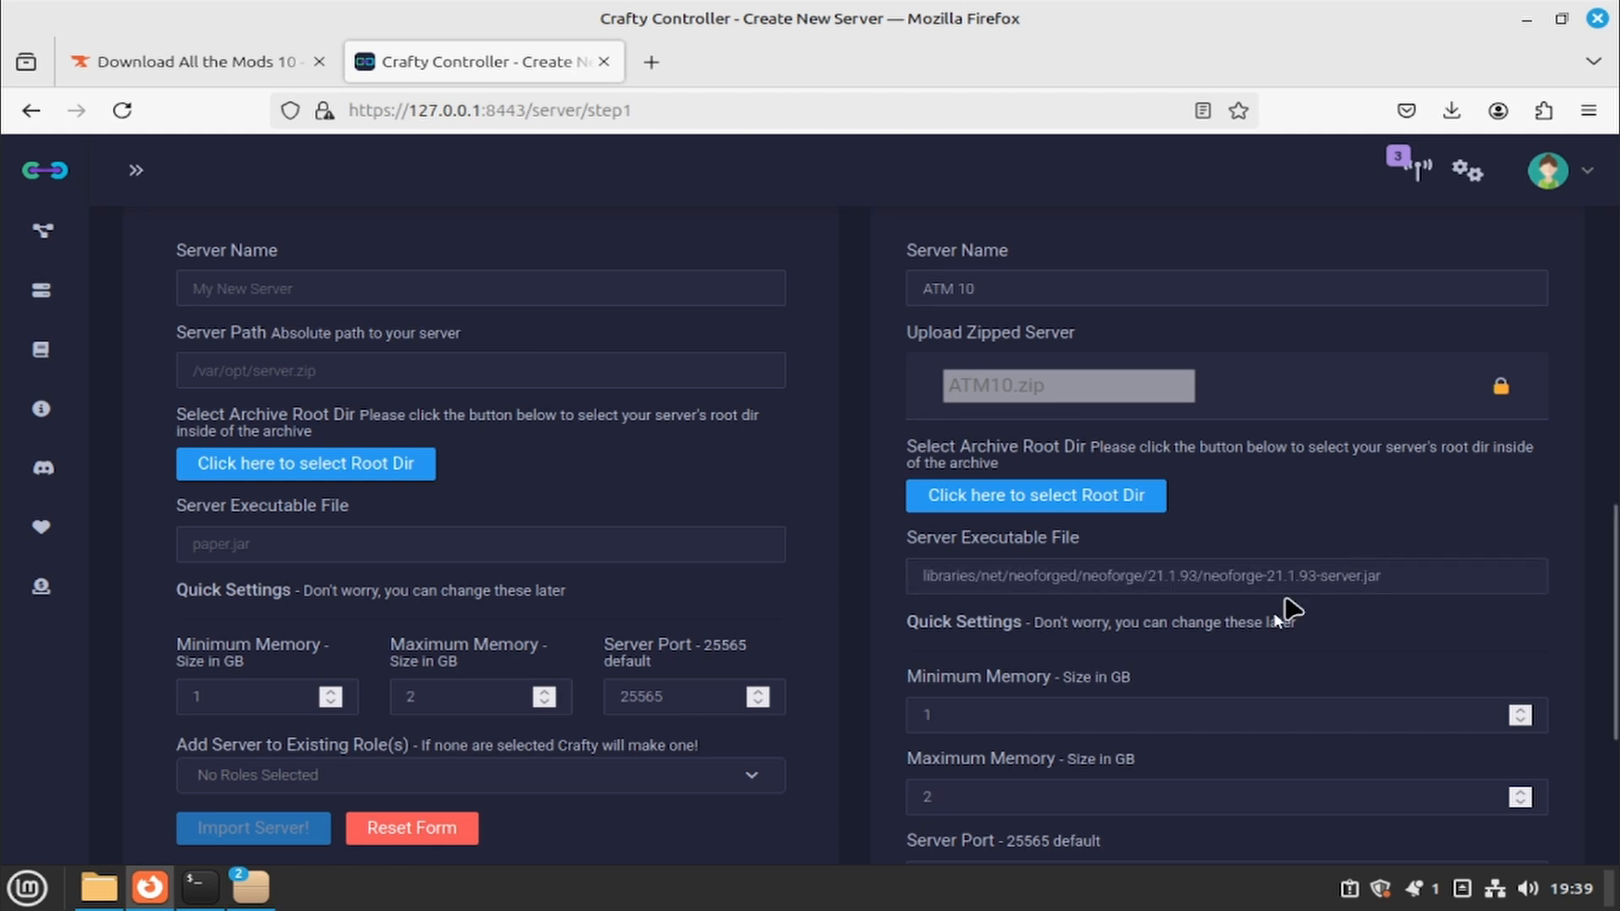
scroll(1234, 649, down, 2)
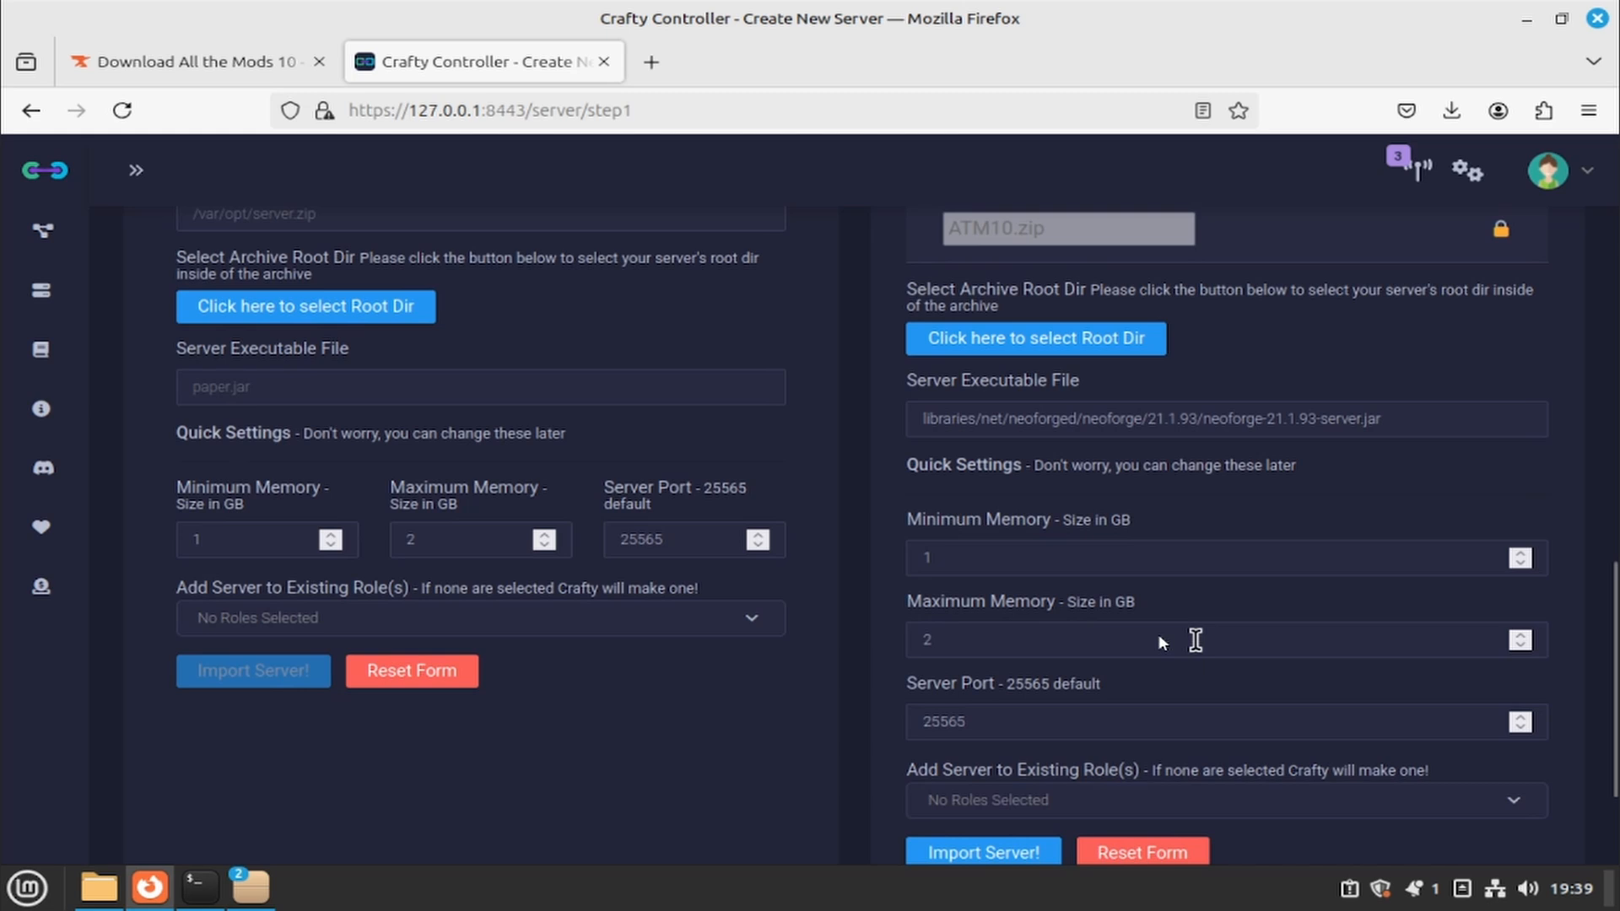
- Set memory to 2 GB minimum and 4 GB maximum, then import the ATM 10 server
click(972, 560)
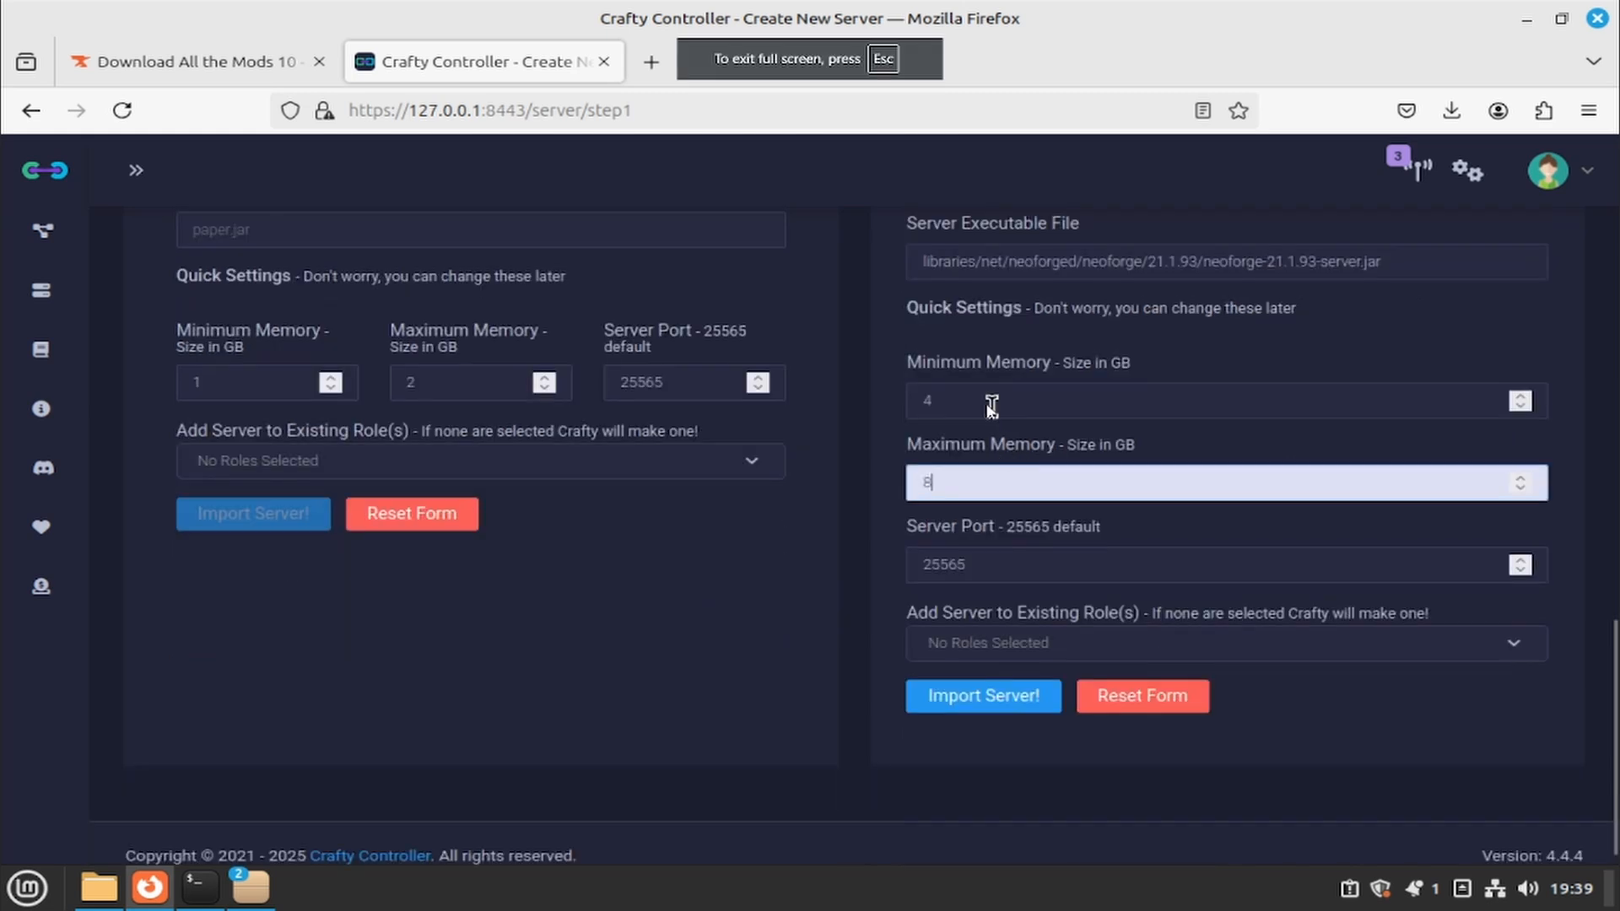
drag(978, 402, 920, 397)
text(2)
drag(977, 477, 921, 474)
text(4)
click(869, 421)
scroll(874, 418, up, 4)
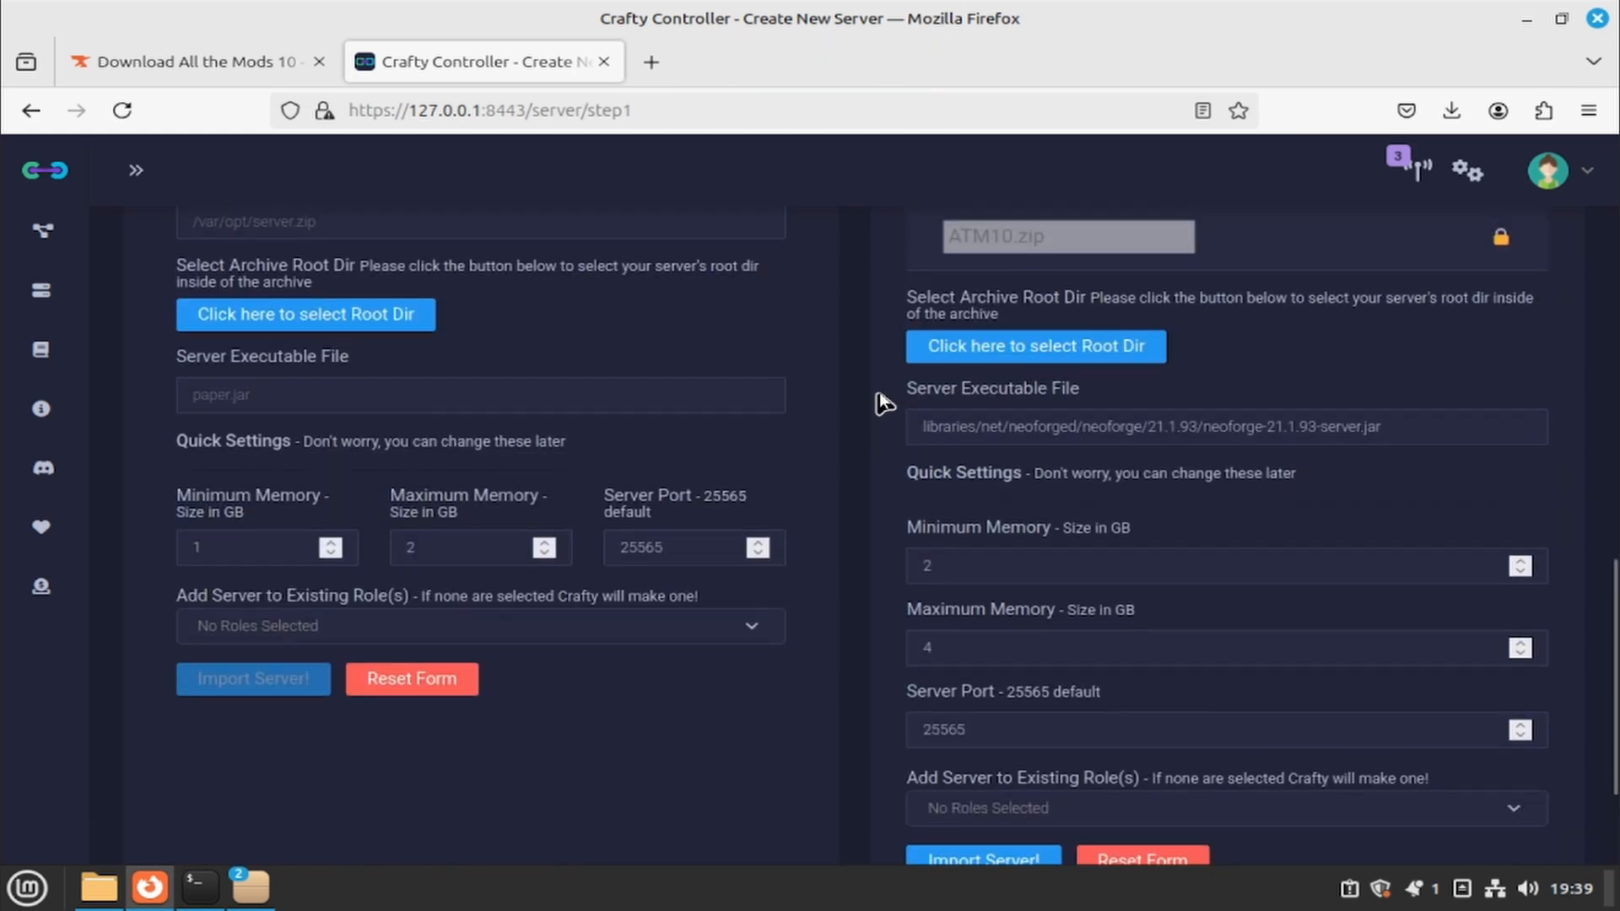
scroll(884, 456, down, 2)
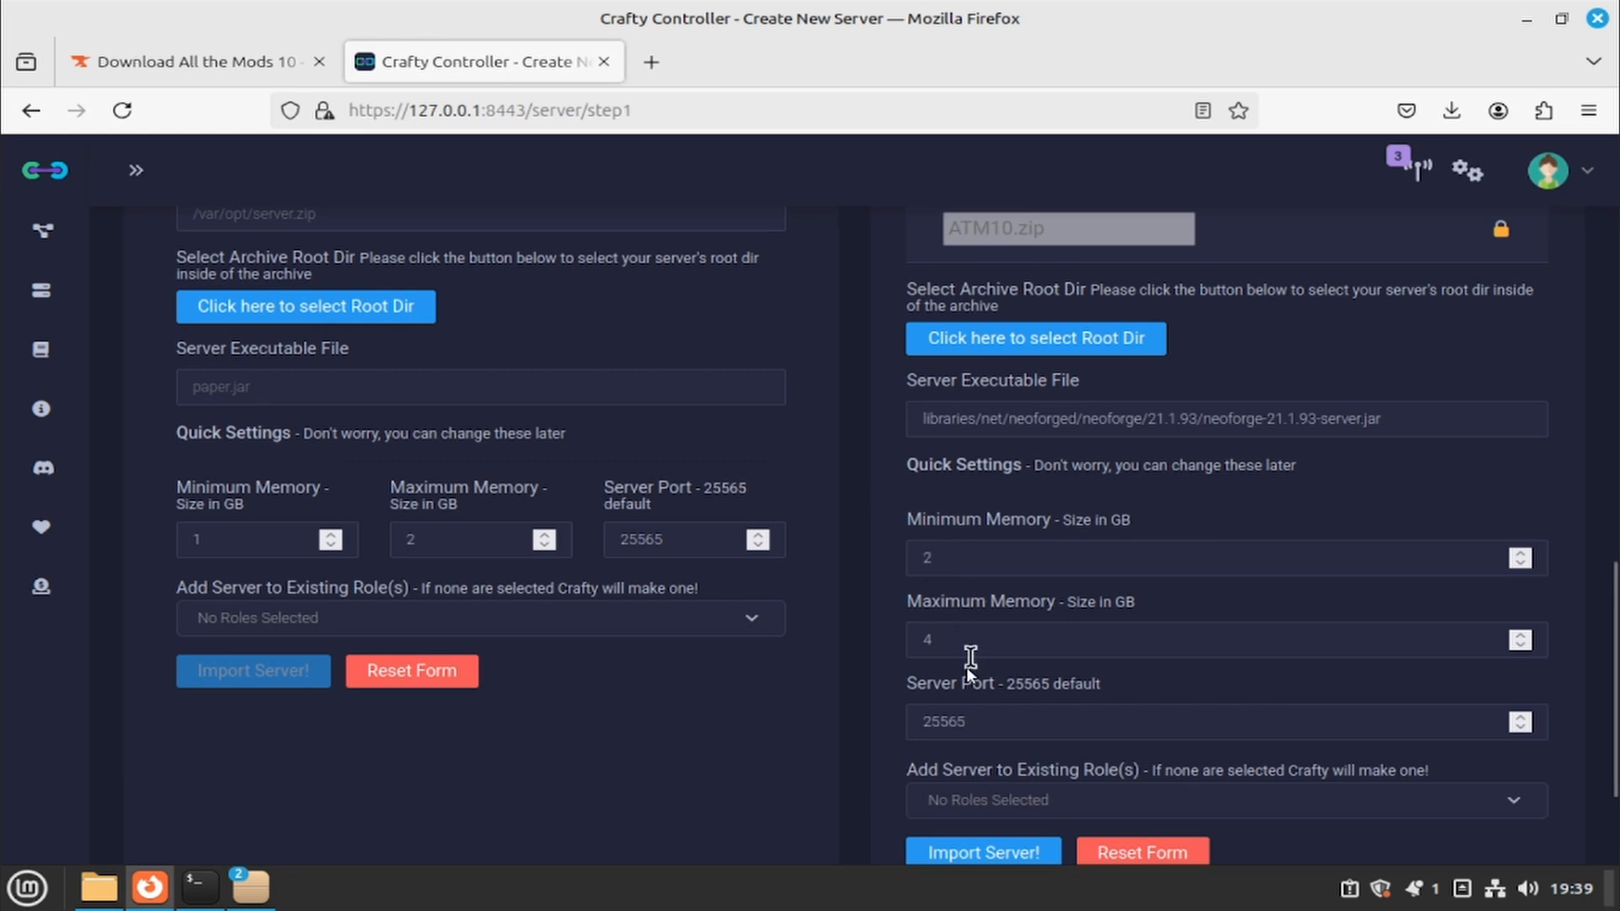
scroll(928, 691, down, 2)
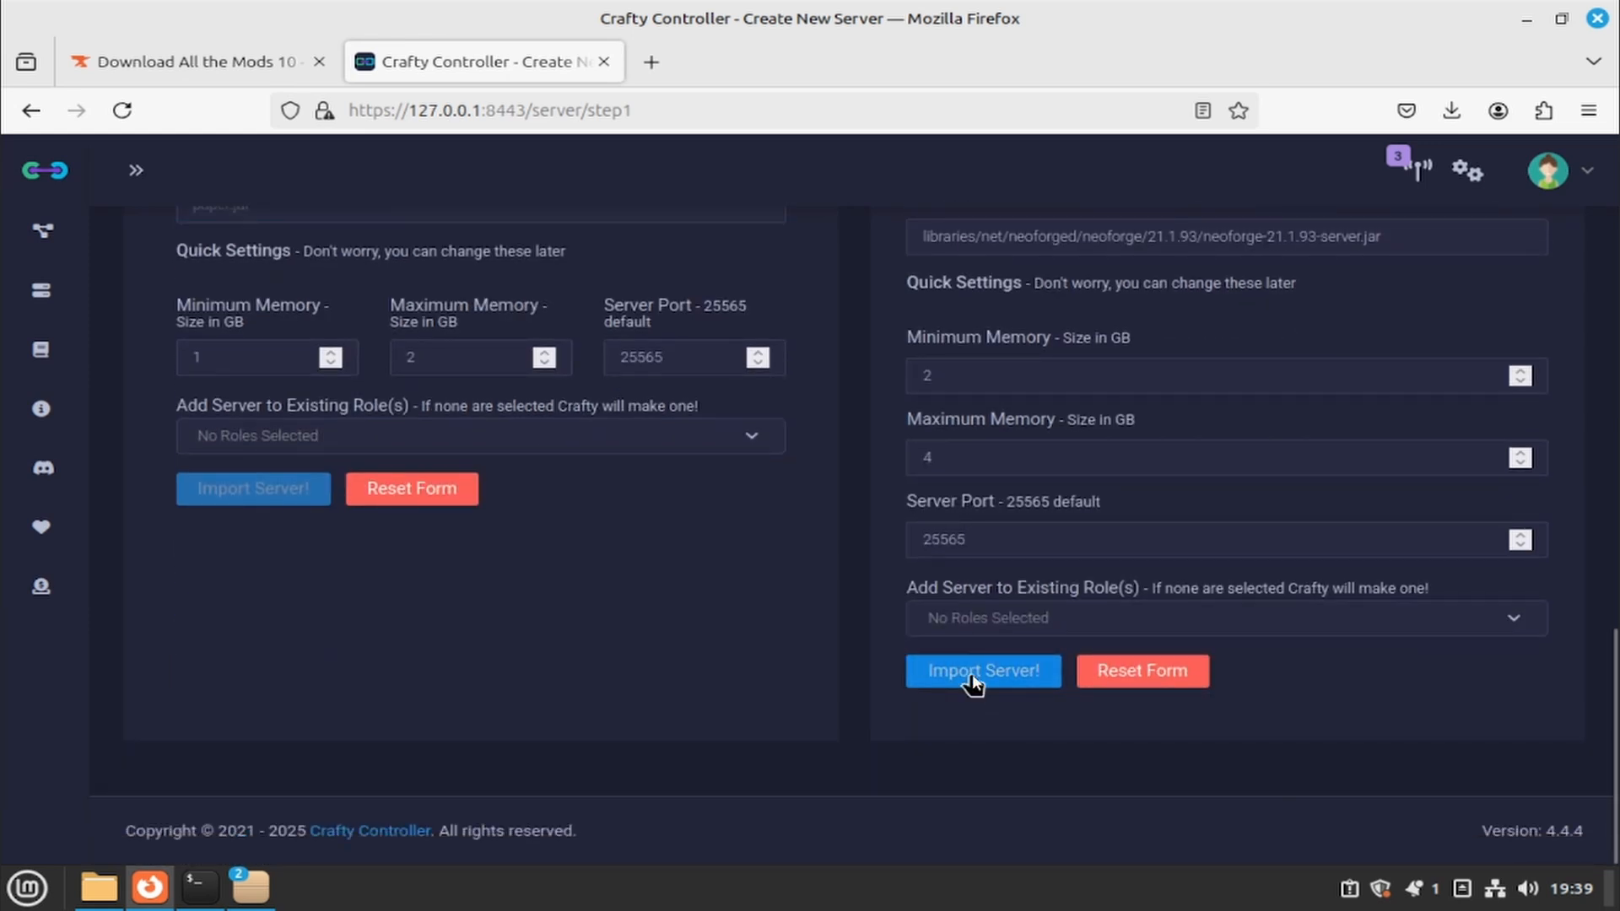
click(970, 676)
- Open the ATM 10 server's details page from the Dashboard's All Servers list
scroll(933, 509, down, 3)
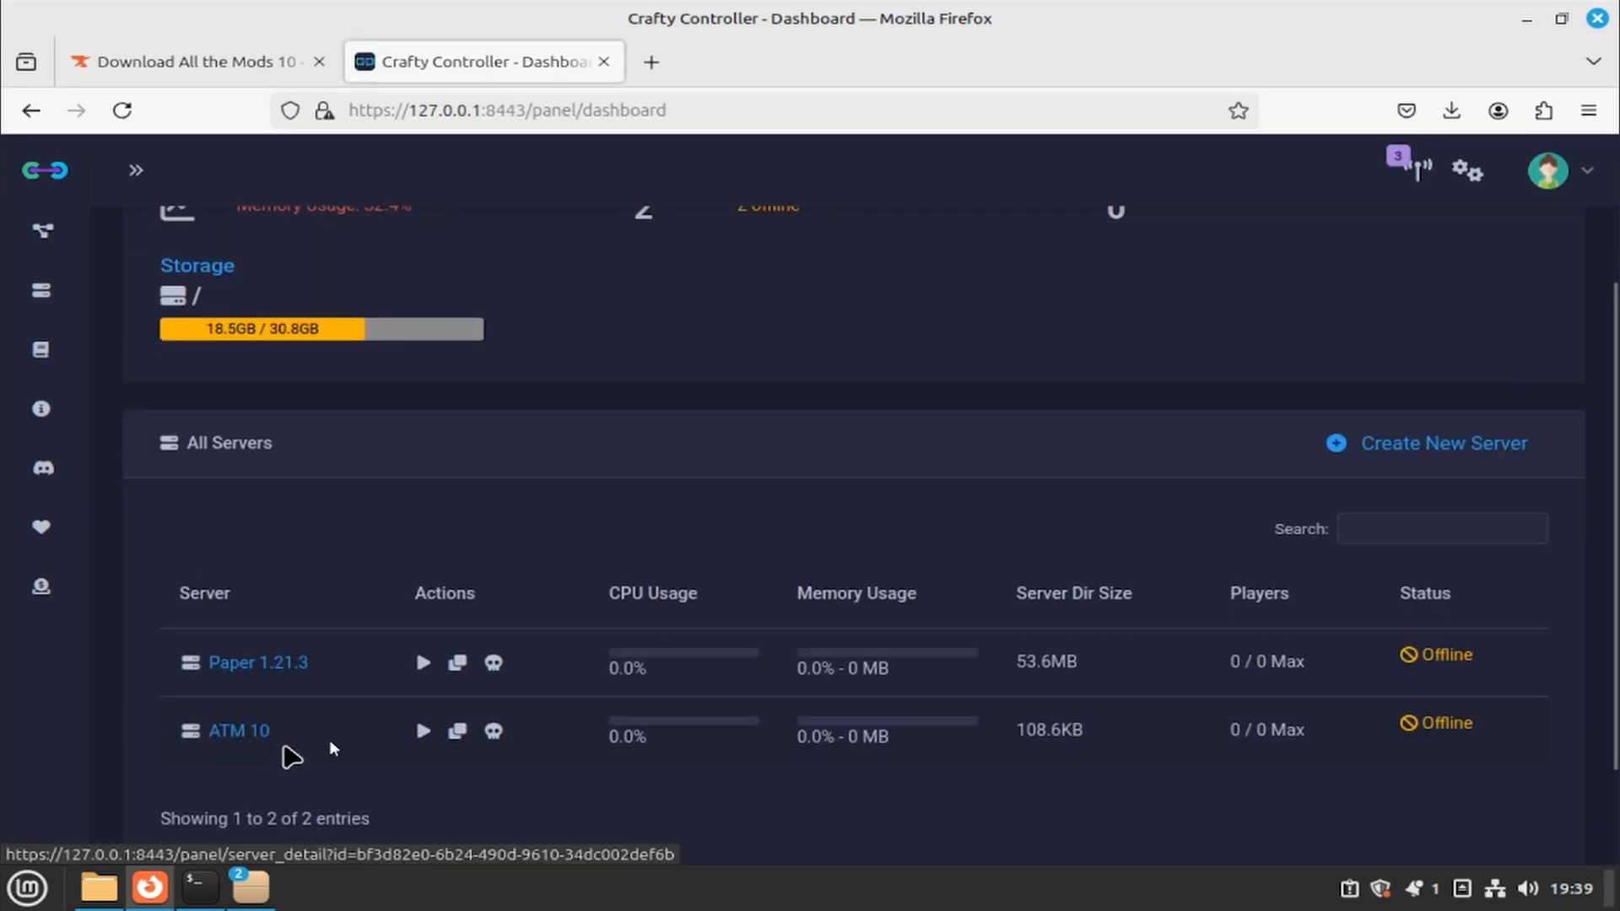
scroll(325, 741, down, 2)
click(242, 605)
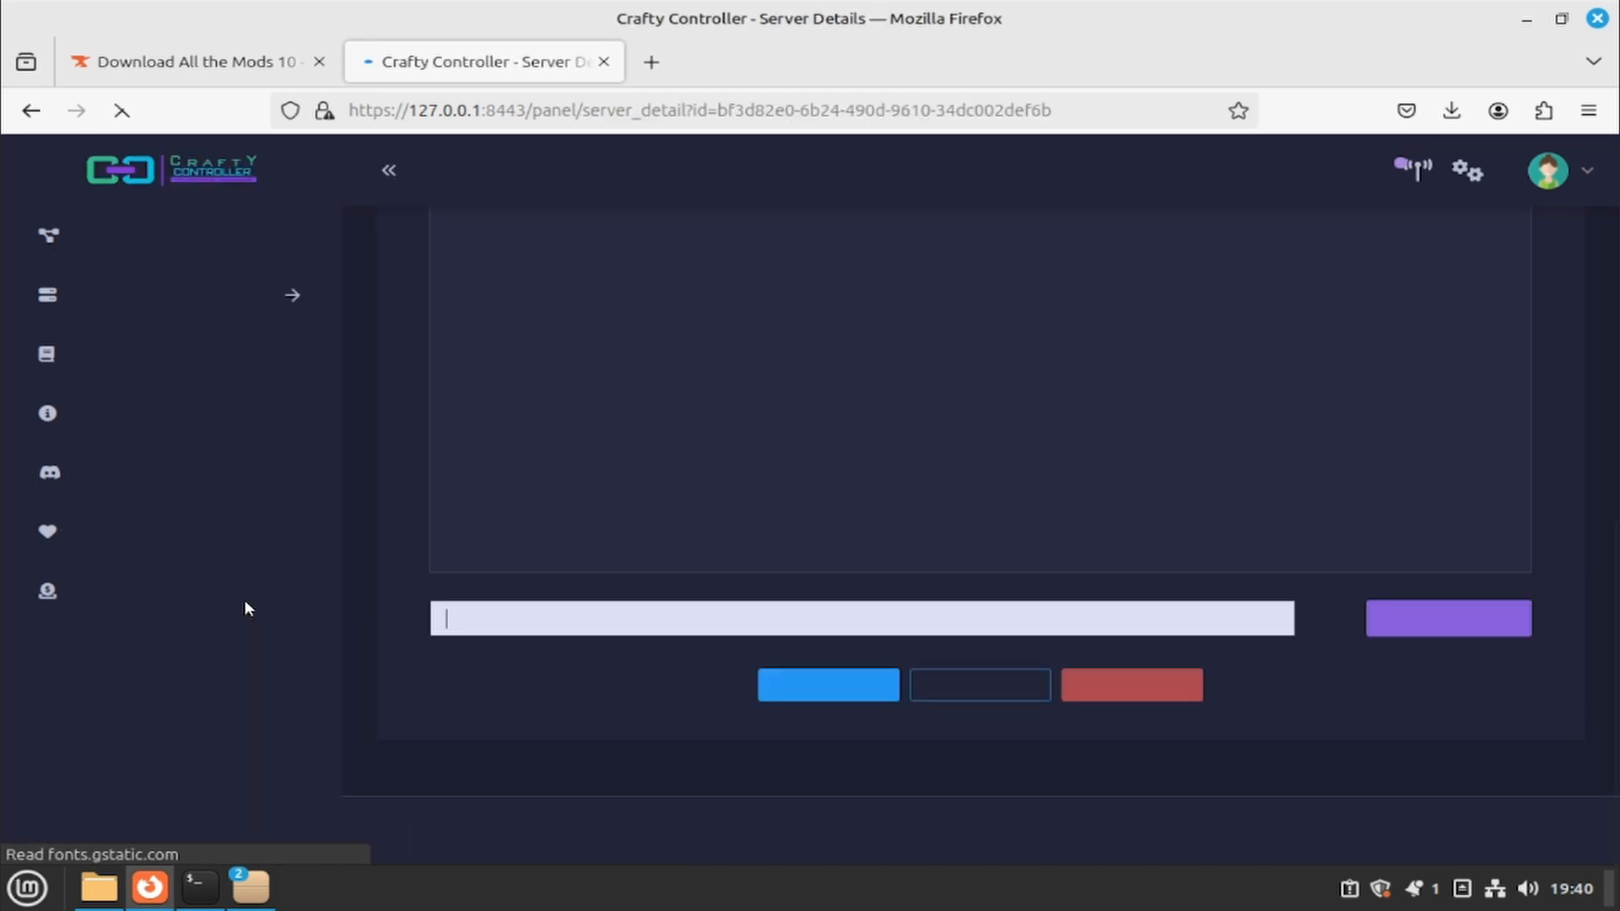
scroll(156, 650, up, 5)
scroll(155, 635, down, 5)
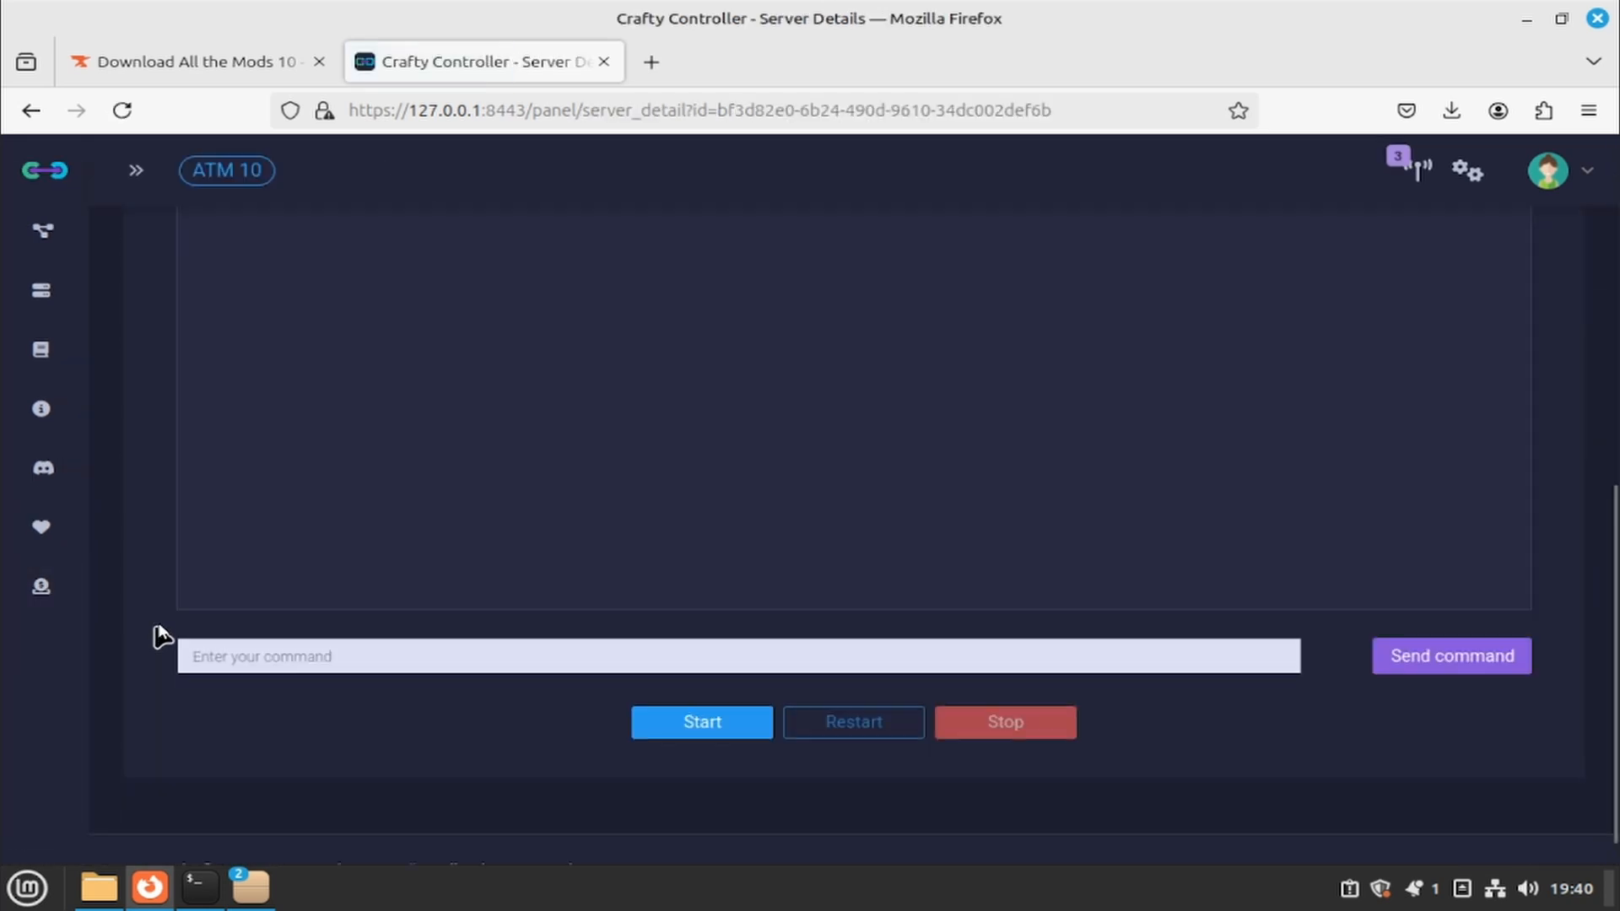
scroll(169, 575, up, 4)
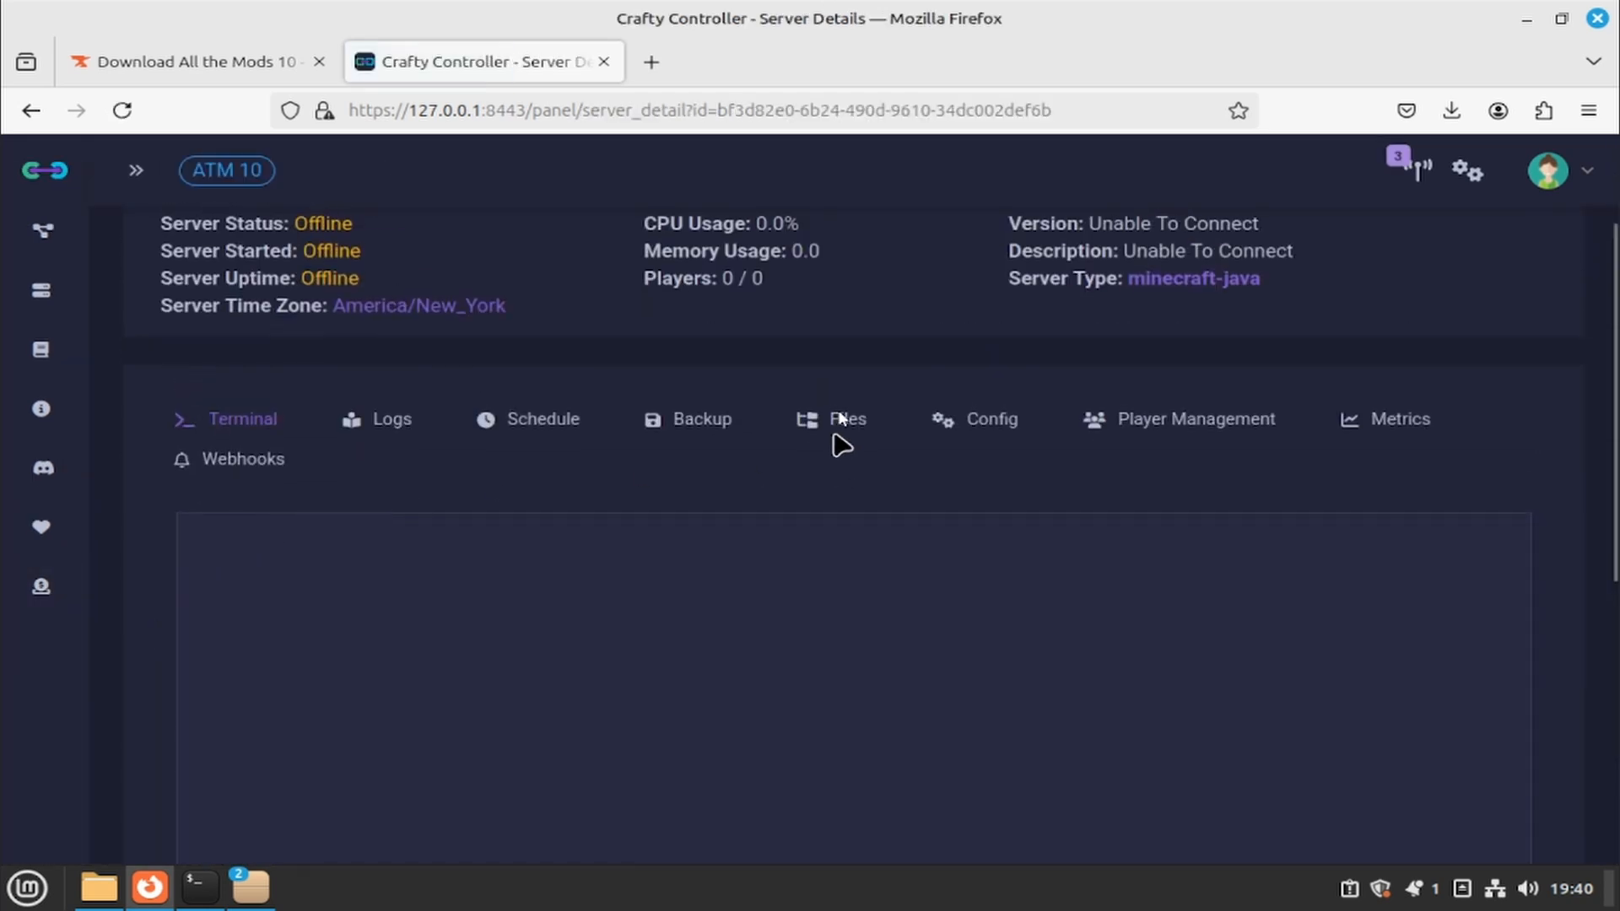
click(992, 419)
scroll(842, 409, down, 5)
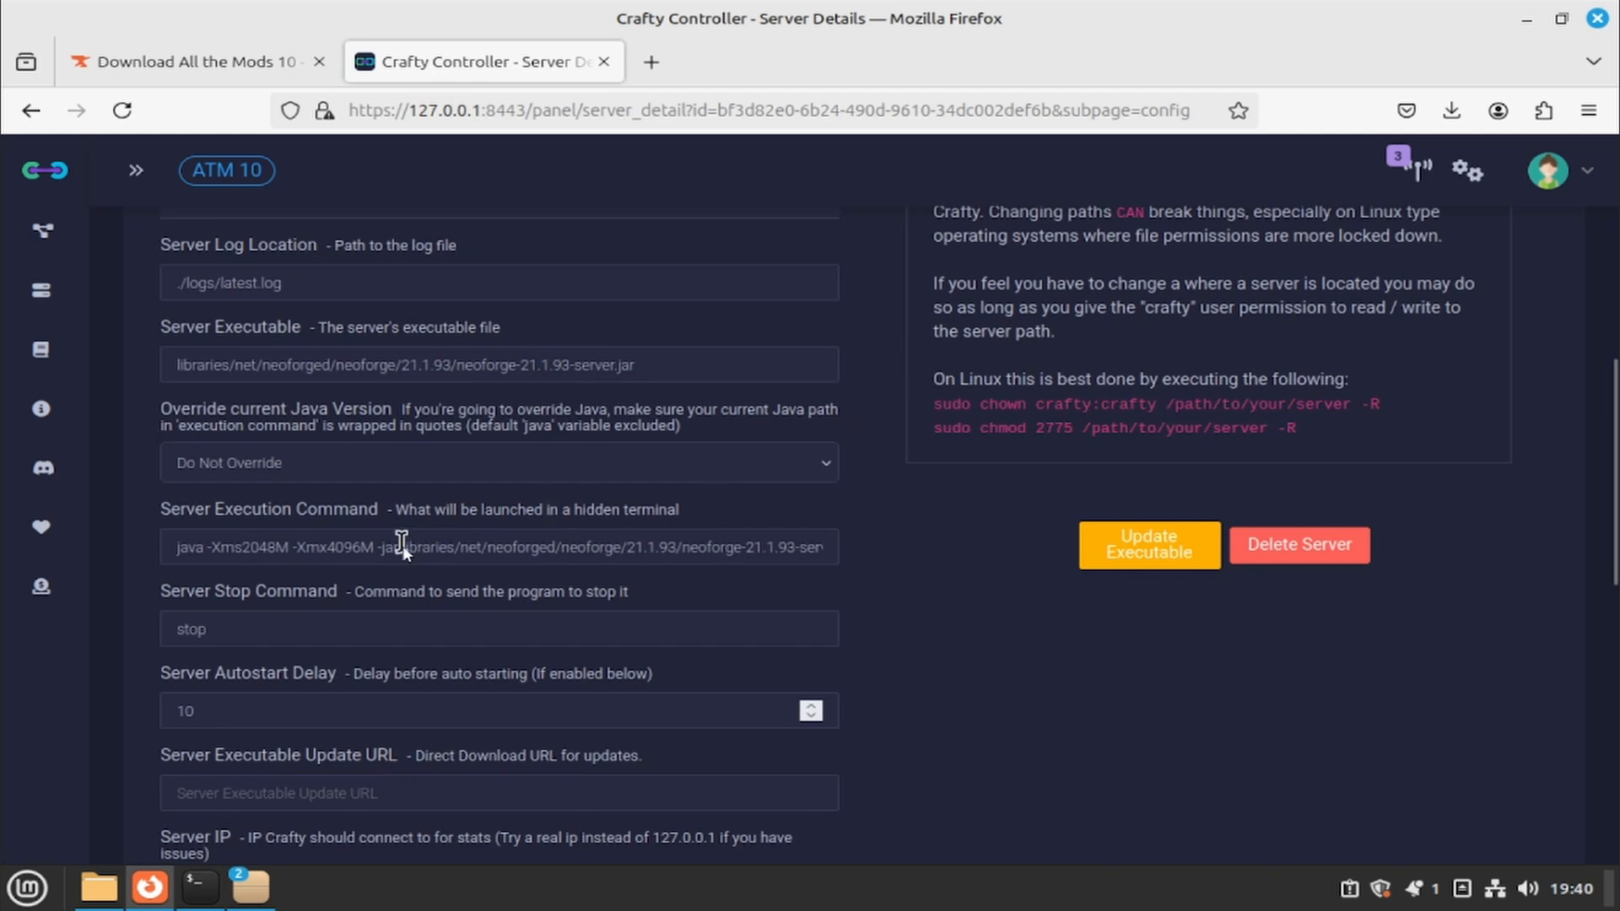
scroll(396, 531, down, 2)
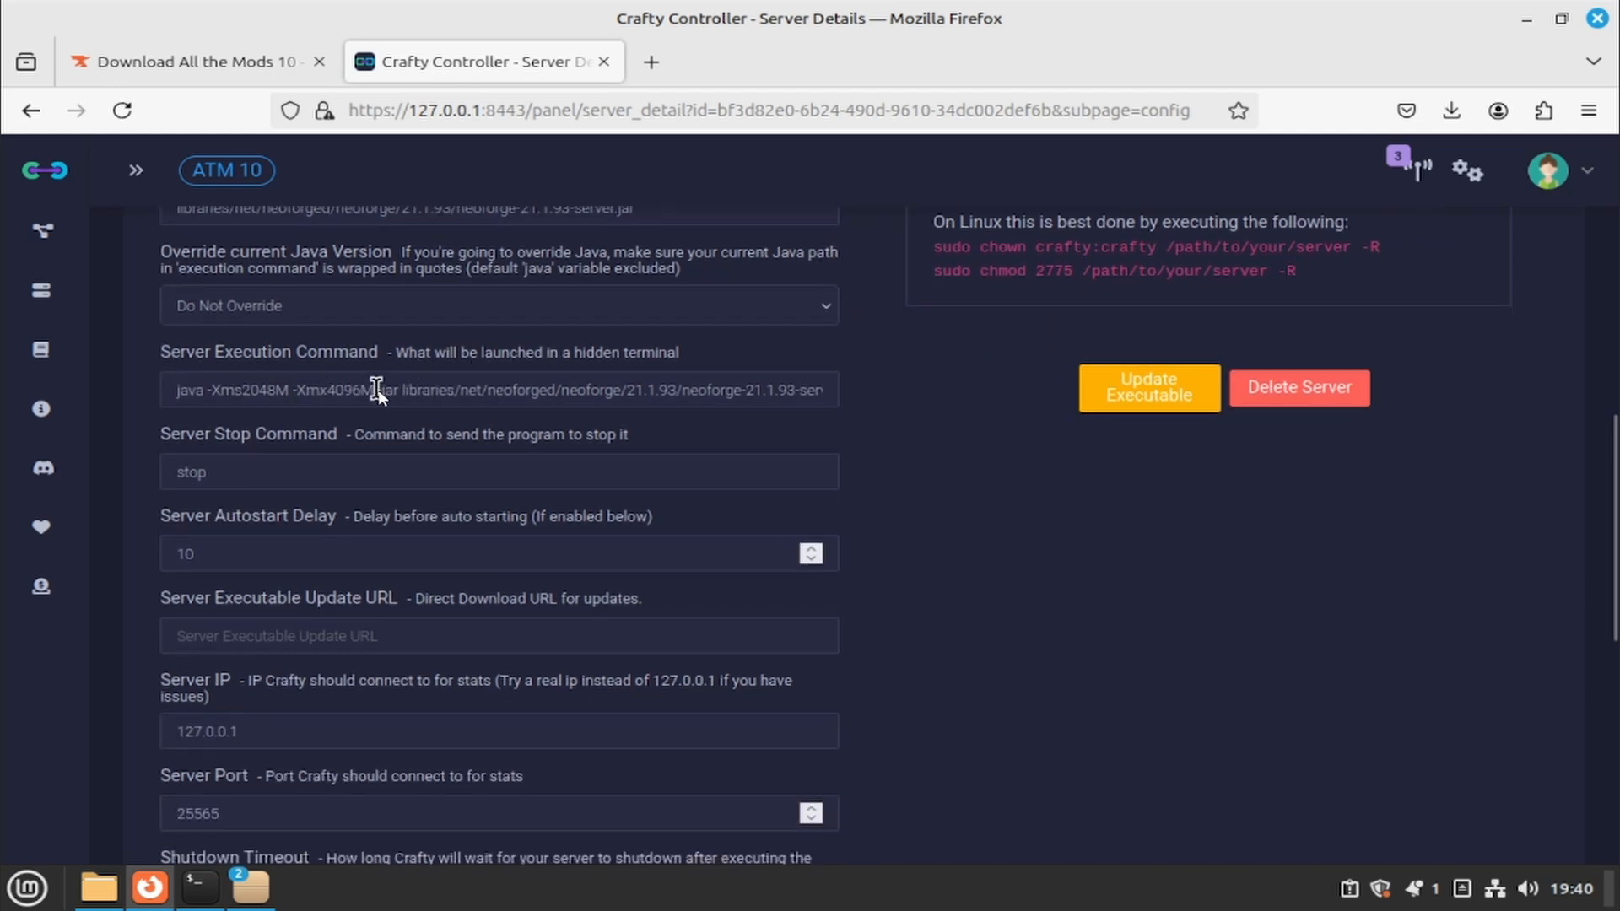
drag(378, 390, 929, 401)
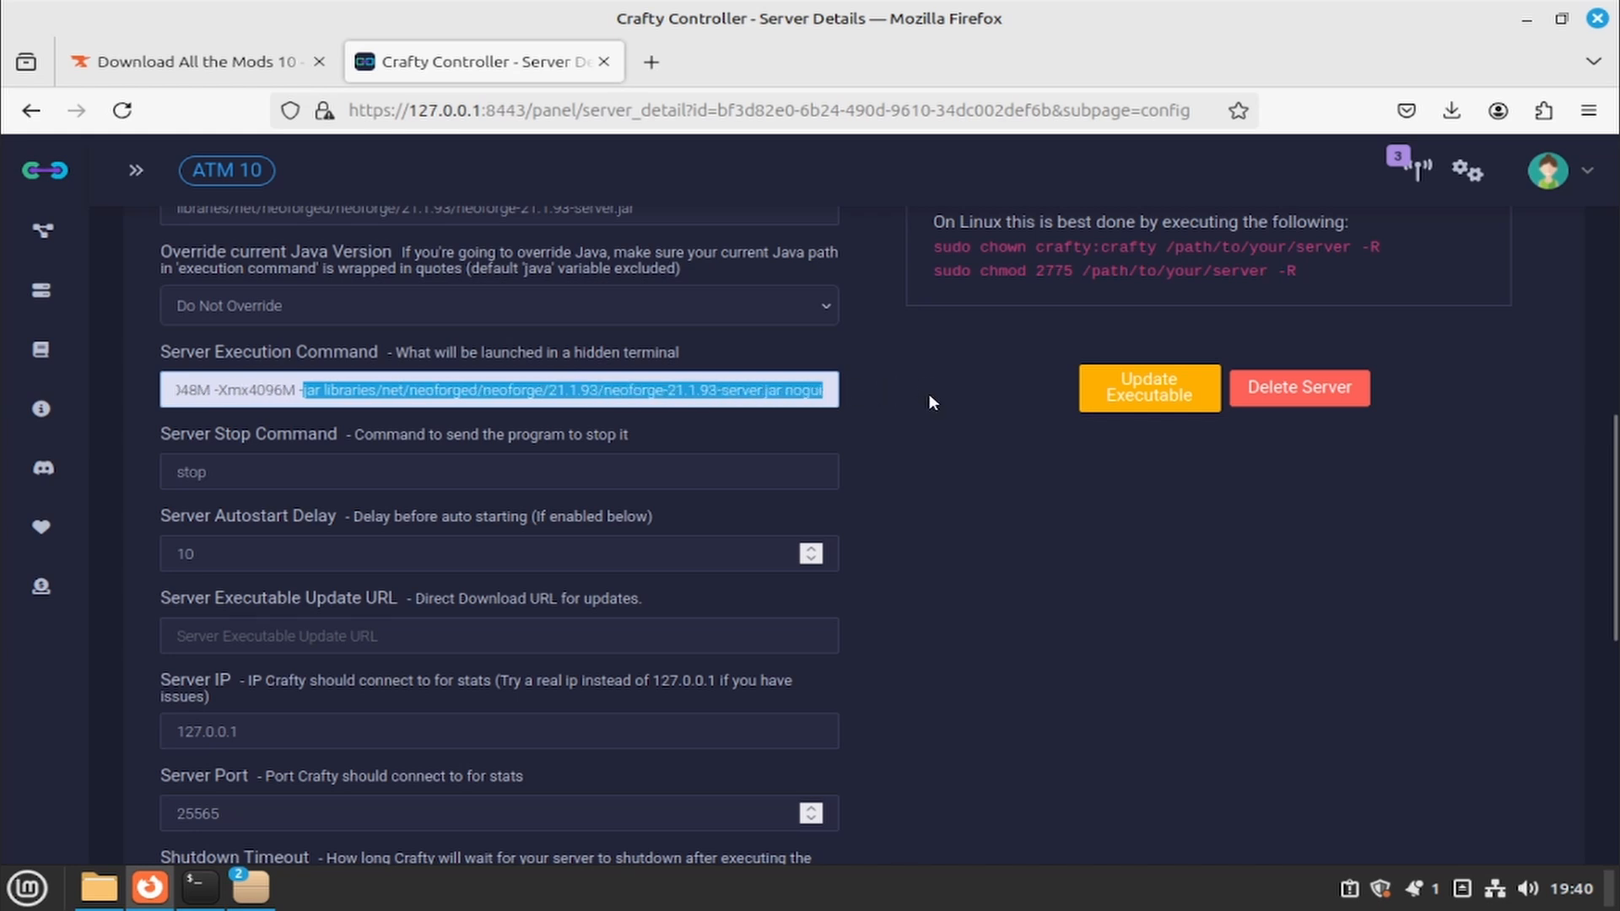
key(BackSpace)
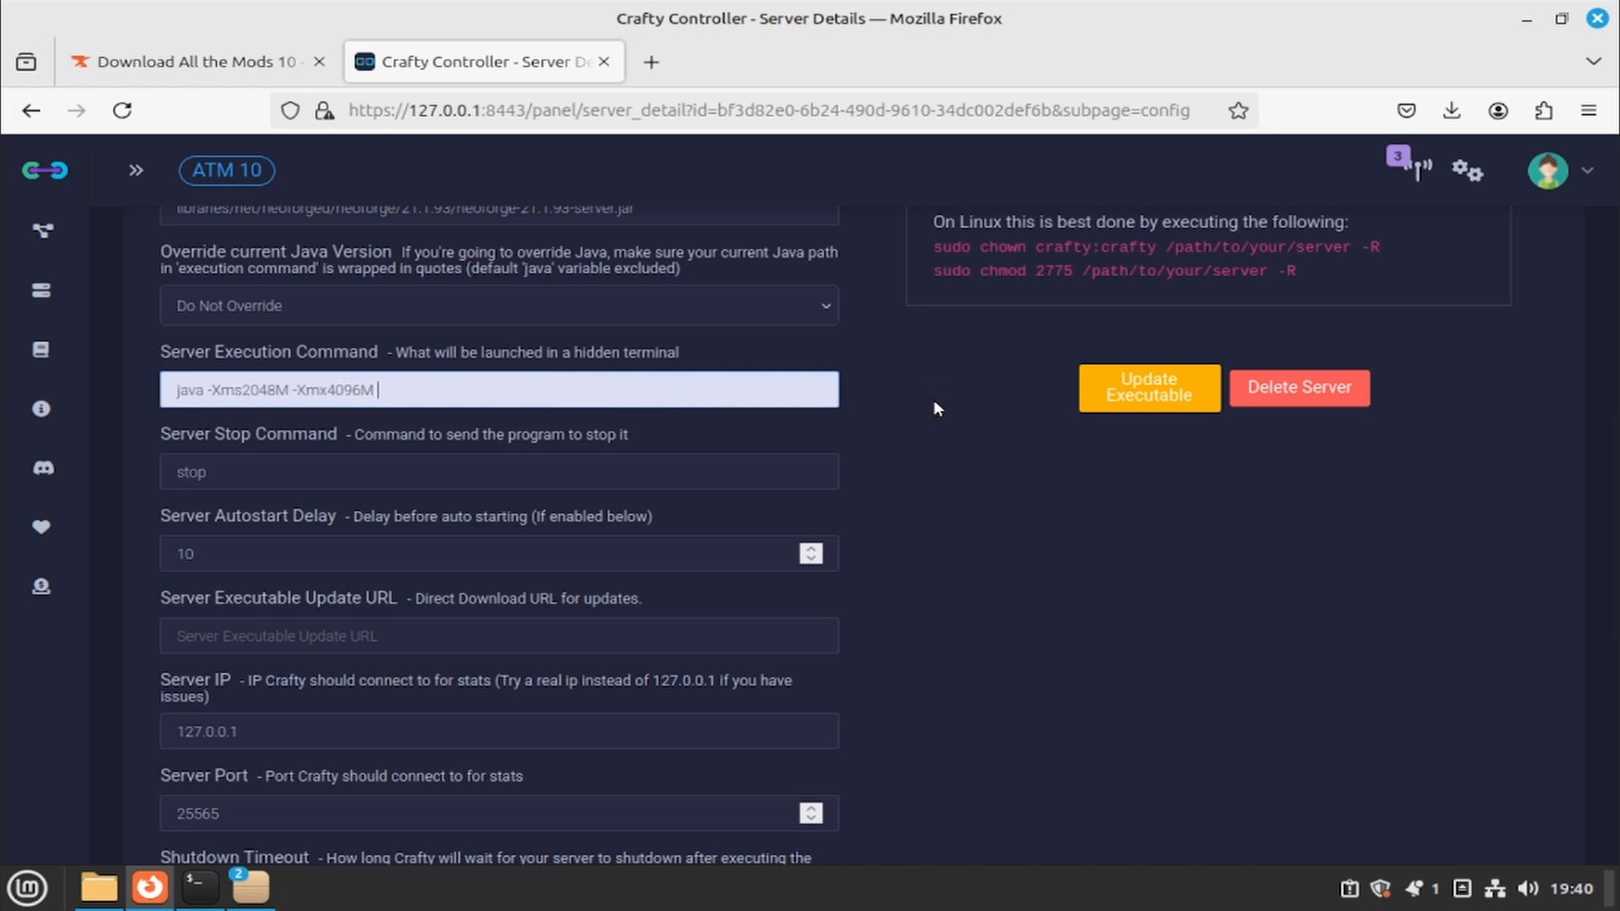
text(@libraries/net/neoforged)
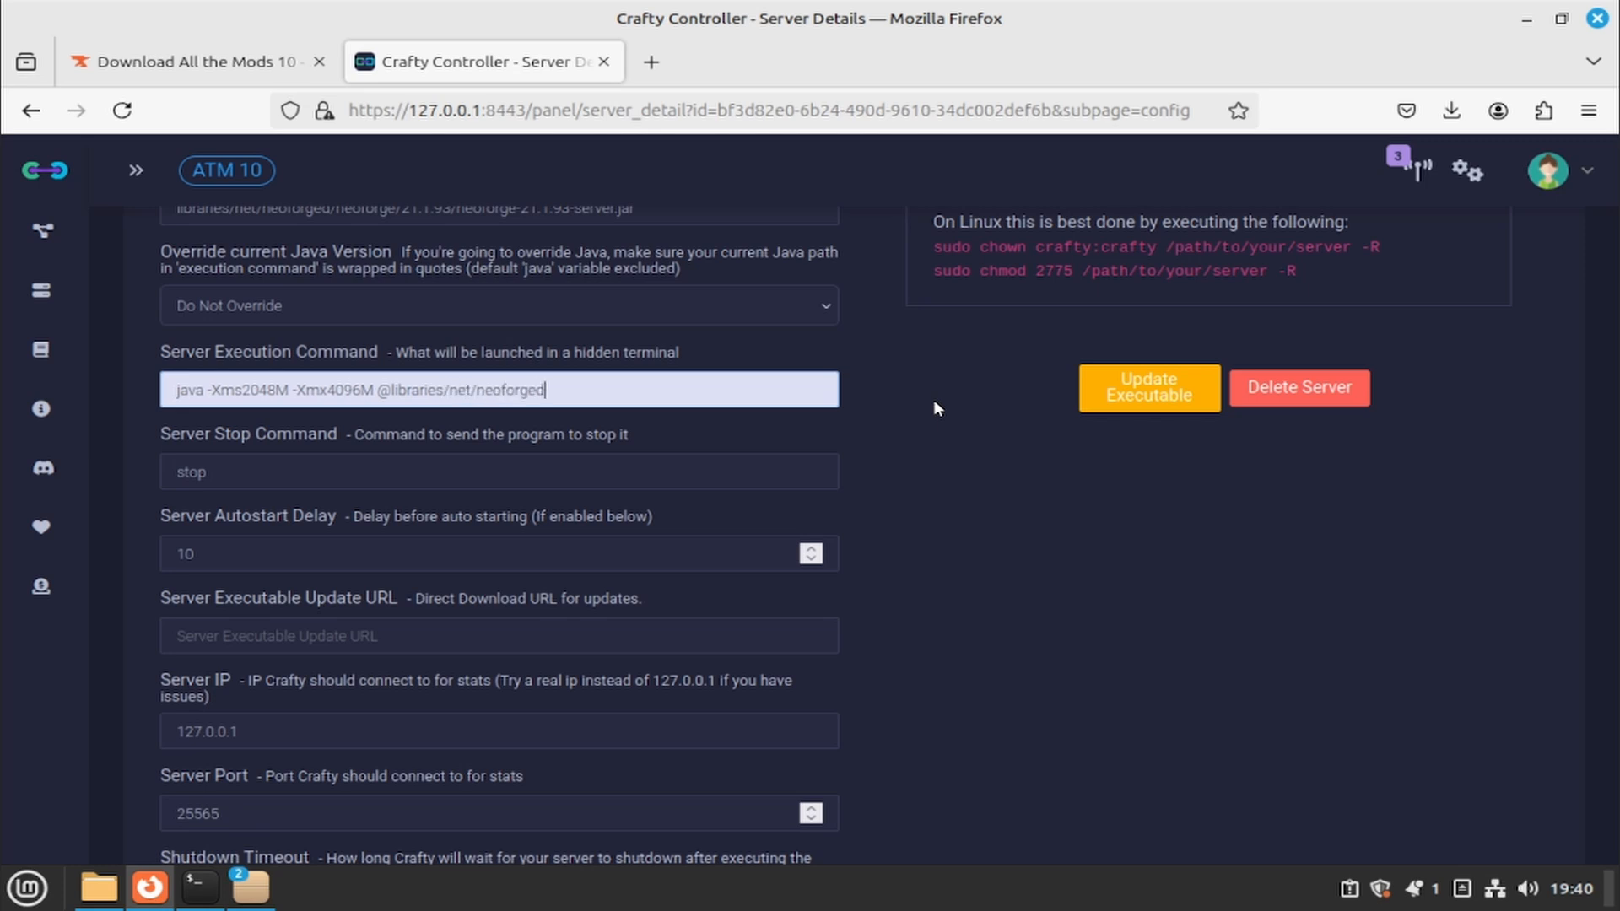
text(/neoforge)
text(/21.1.93)
text(unix_args.txt)
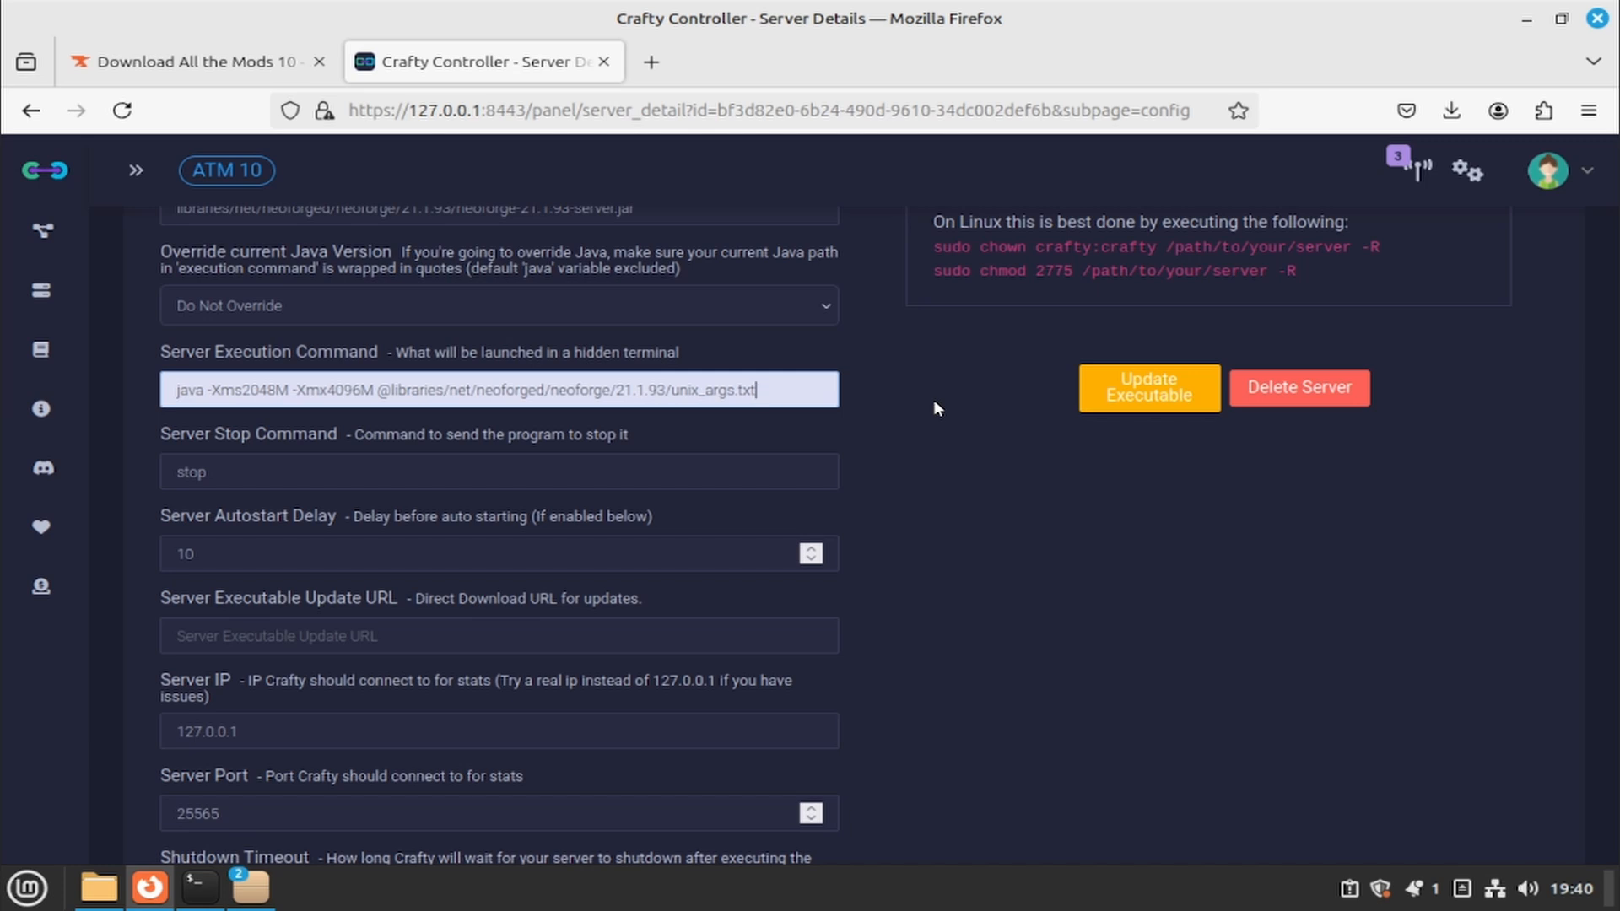
key(BackSpace)
key(BackSpace)
key(BackSpace)
key(BackSpace)
key(BackSpace)
key(BackSpace)
- Correct the args file name in the Server Execution Command back to unix_args.txt
key(BackSpace)
key(BackSpace)
key(BackSpace)
key(BackSpace)
key(BackSpace)
key(BackSpace)
key(BackSpace)
text(wi)
text(n_args.txt)
key(BackSpace)
key(BackSpace)
key(BackSpace)
key(BackSpace)
key(BackSpace)
key(BackSpace)
key(BackSpace)
key(BackSpace)
key(BackSpace)
key(BackSpace)
key(BackSpace)
key(BackSpace)
text(unix)arg)
key(BackSpace)
key(BackSpace)
key(BackSpace)
key(BackSpace)
text(_args.txt)
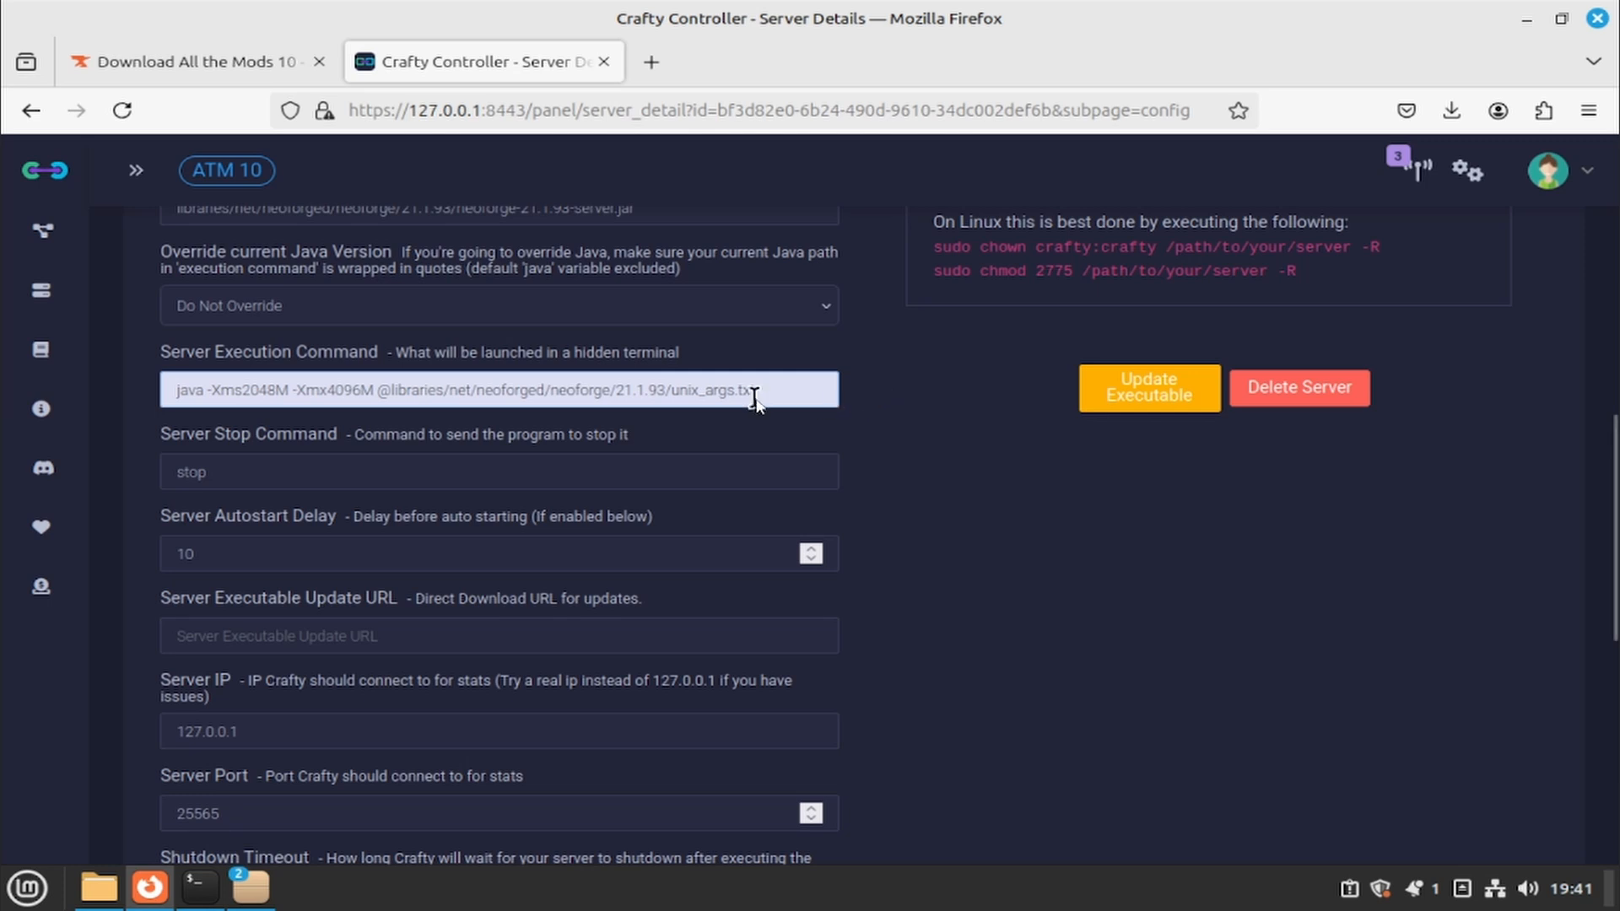
drag(756, 391, 682, 404)
- Append the nogui flag after unix_args.txt to finish the launch command
click(781, 395)
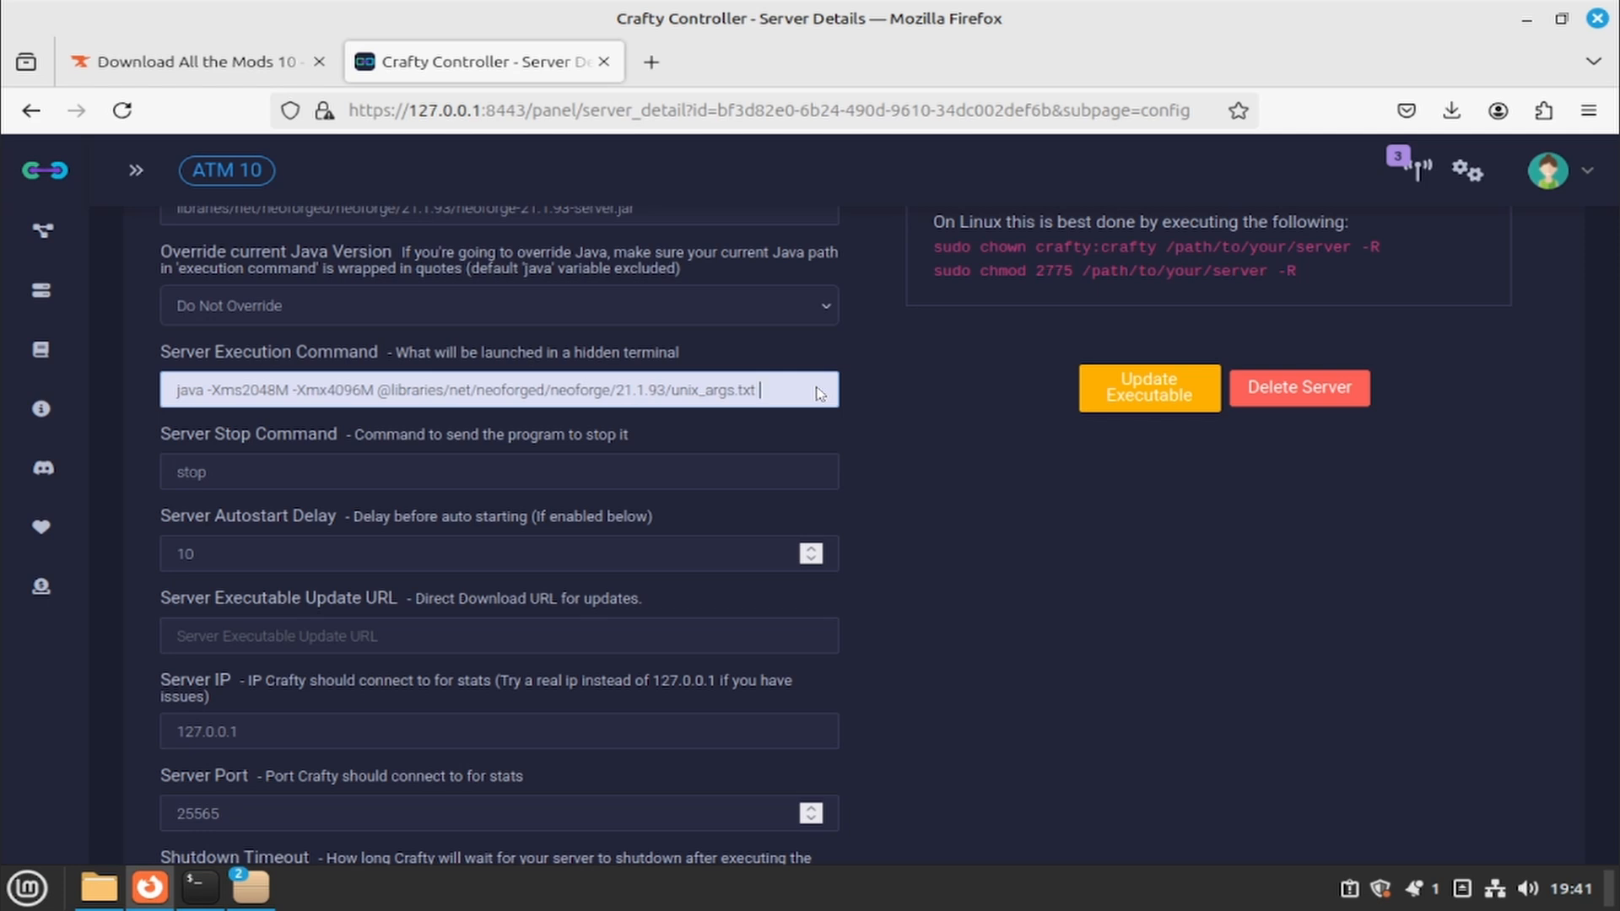
text(gui)
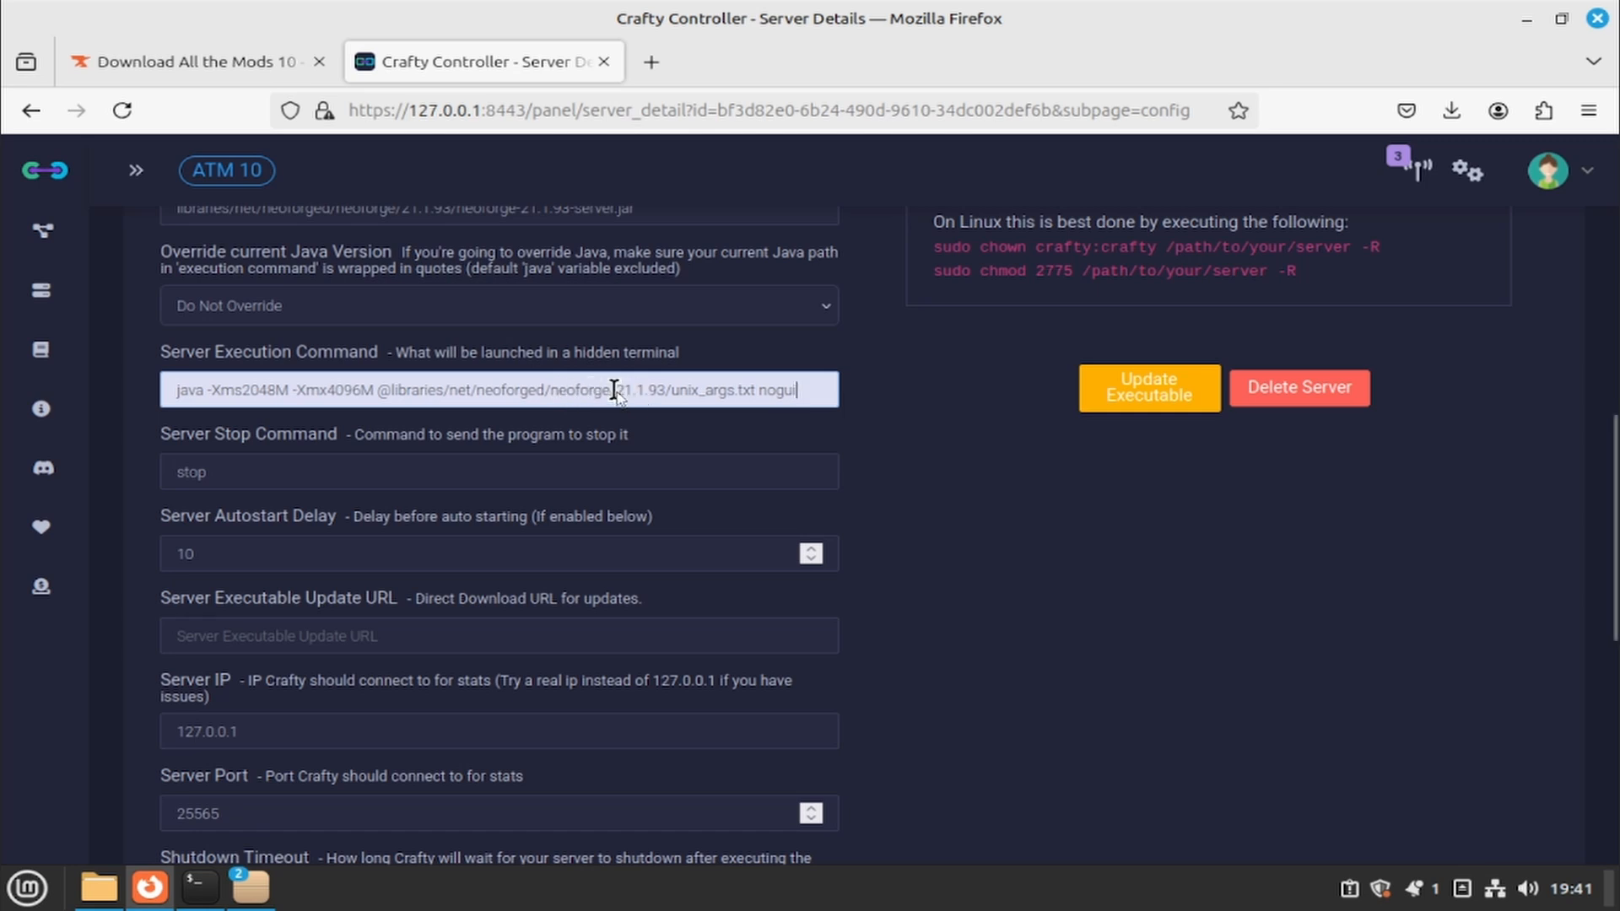
drag(615, 391, 668, 392)
click(691, 393)
double_click(690, 392)
click(932, 450)
scroll(902, 447, down, 7)
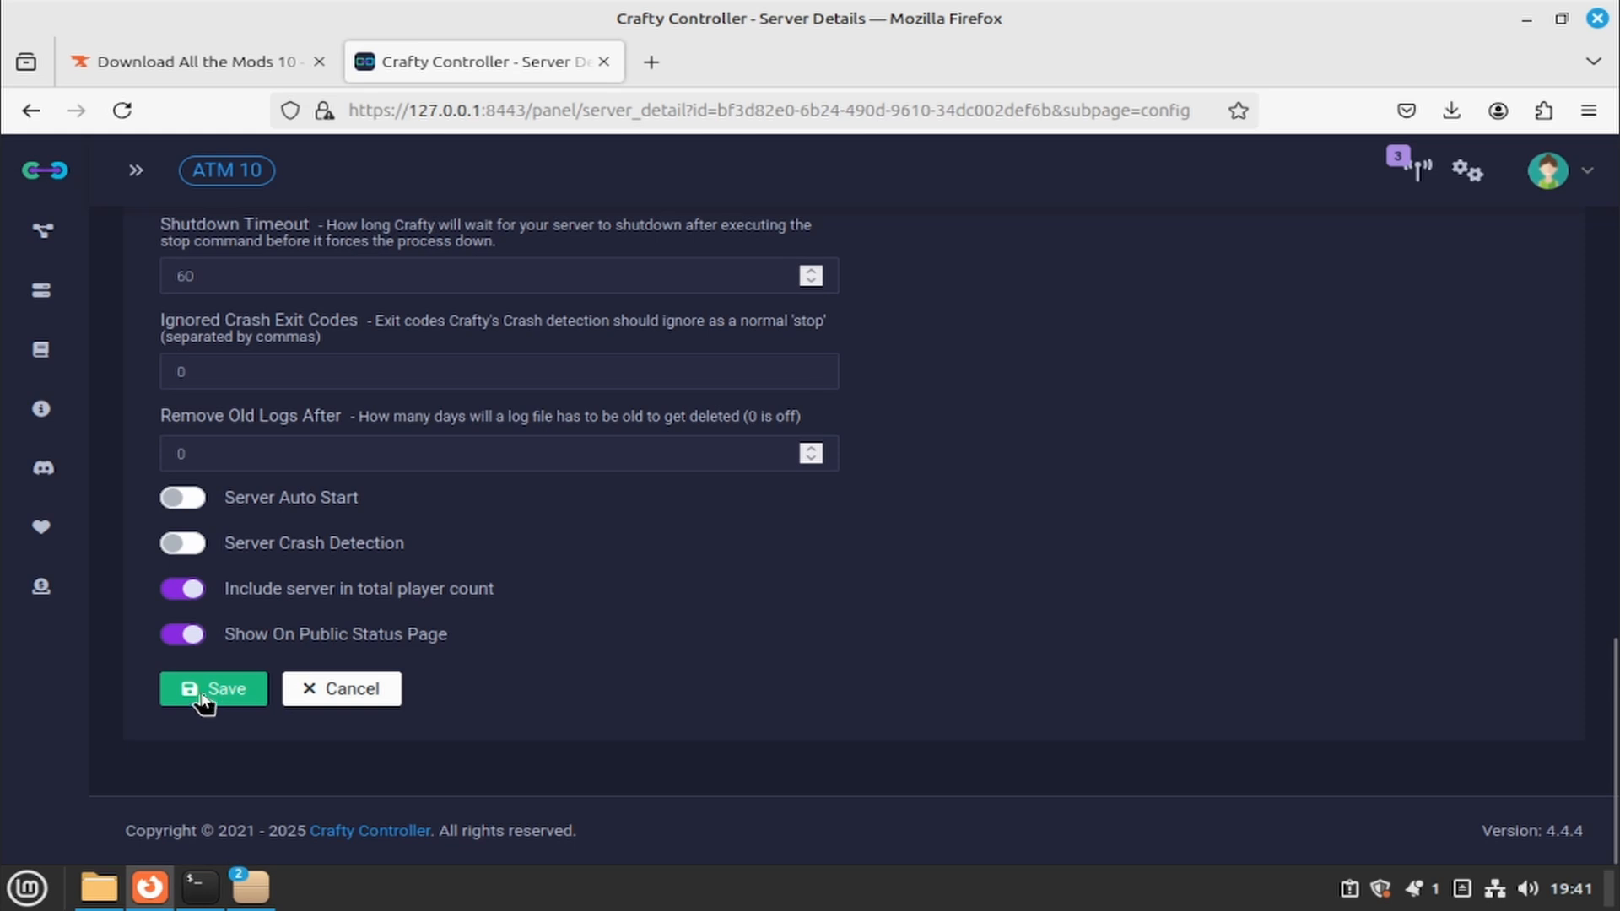
- Save the config, start ATM 10 from its Terminal, and accept the EULA and first-run notice
click(205, 692)
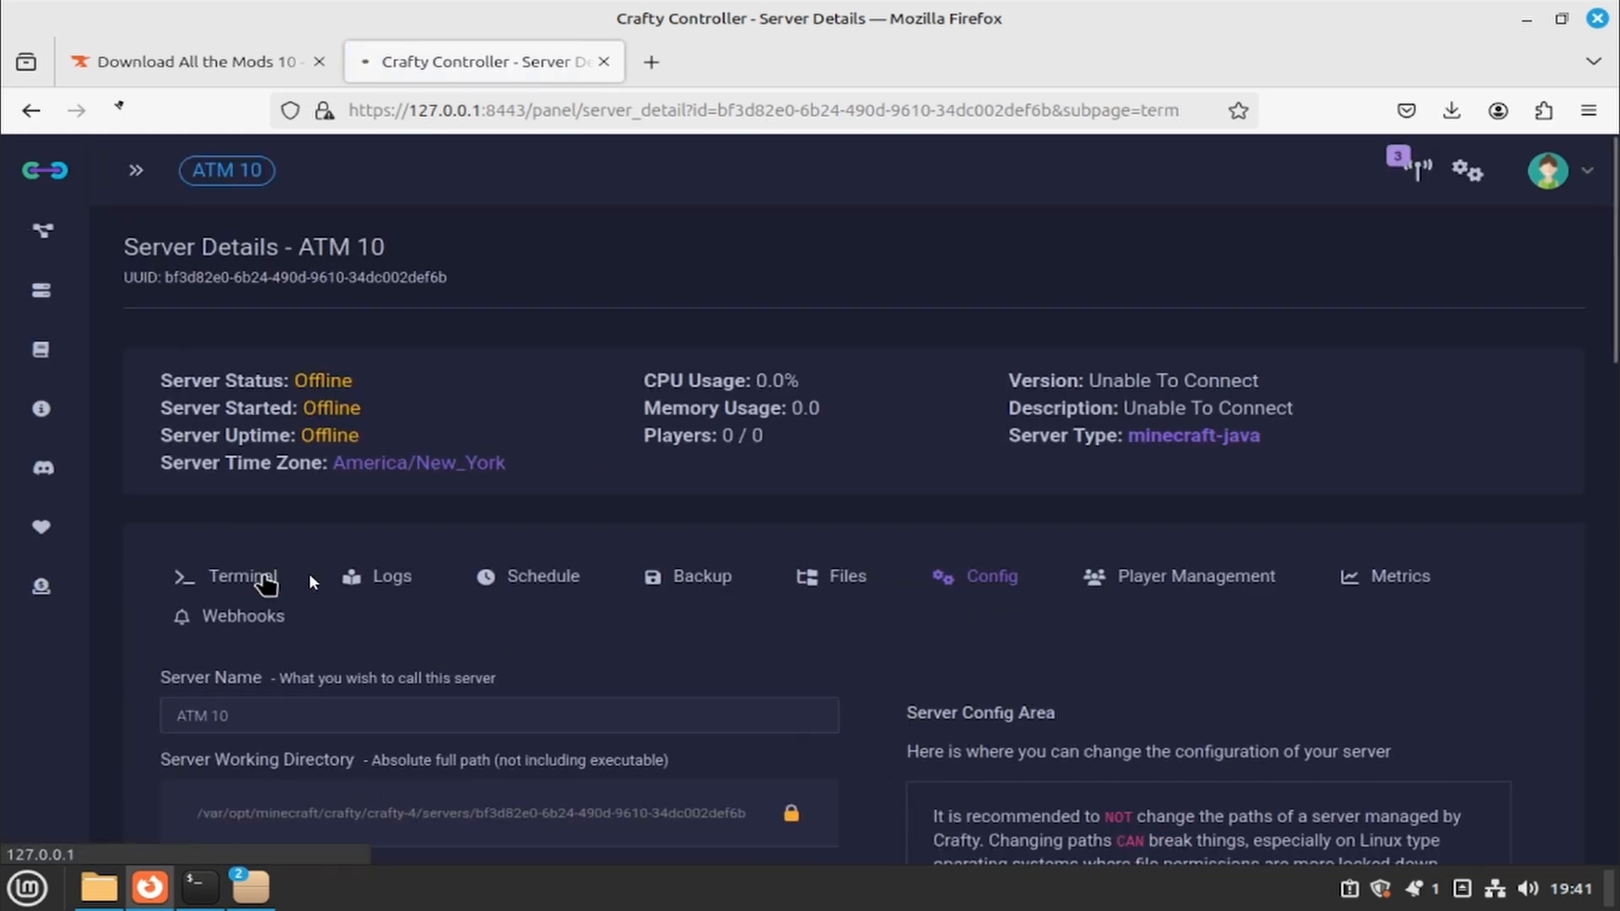
click(262, 577)
click(663, 697)
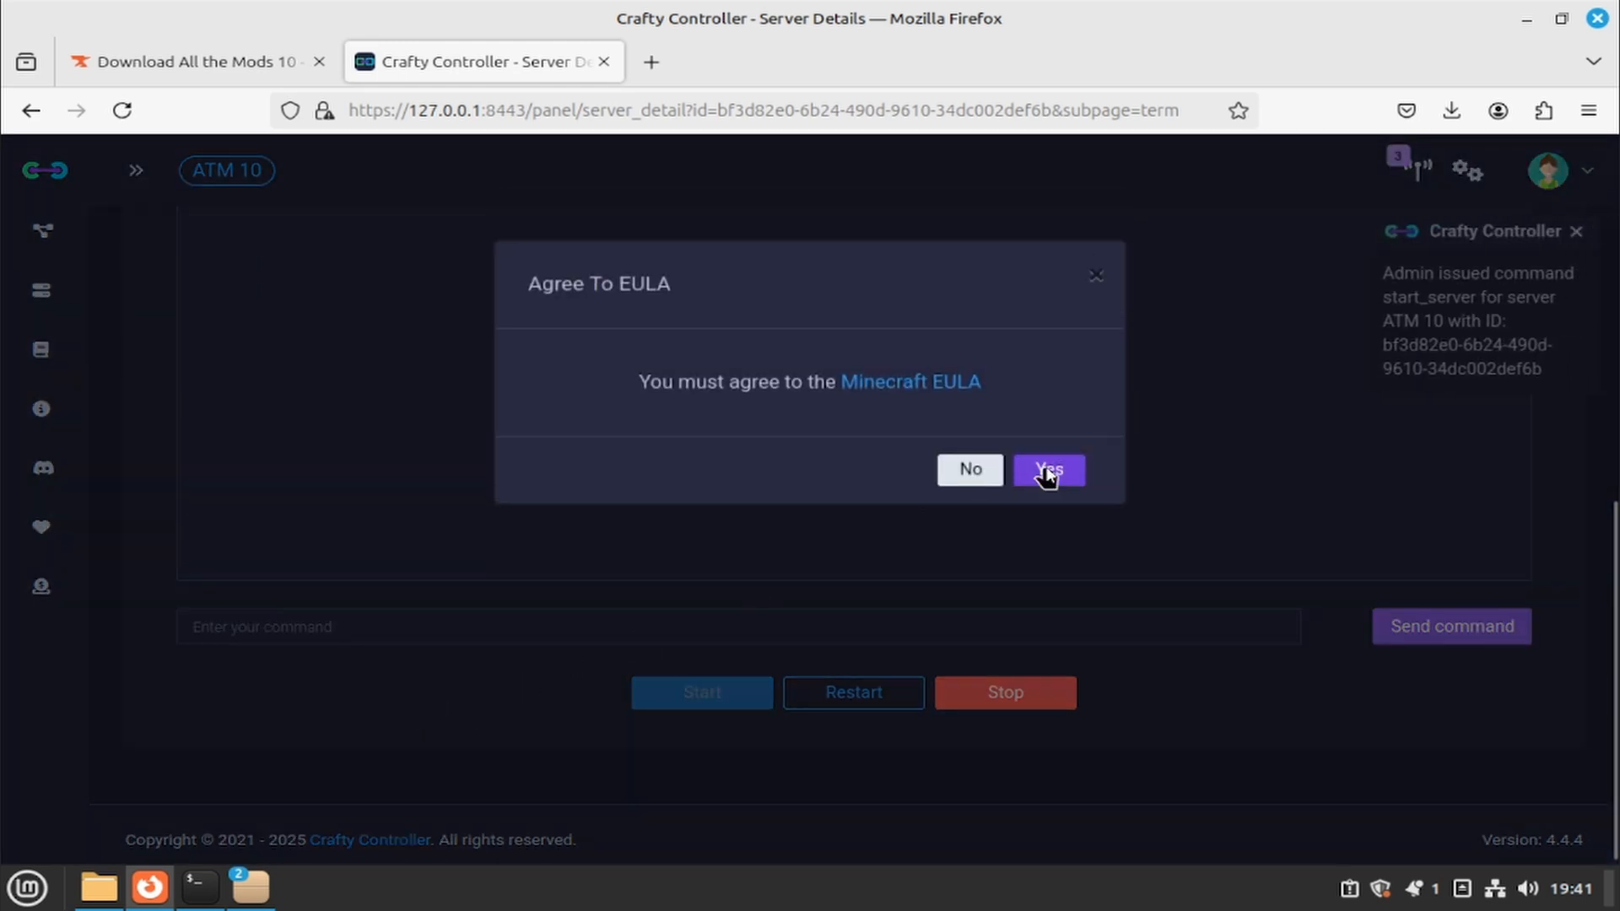
click(1047, 472)
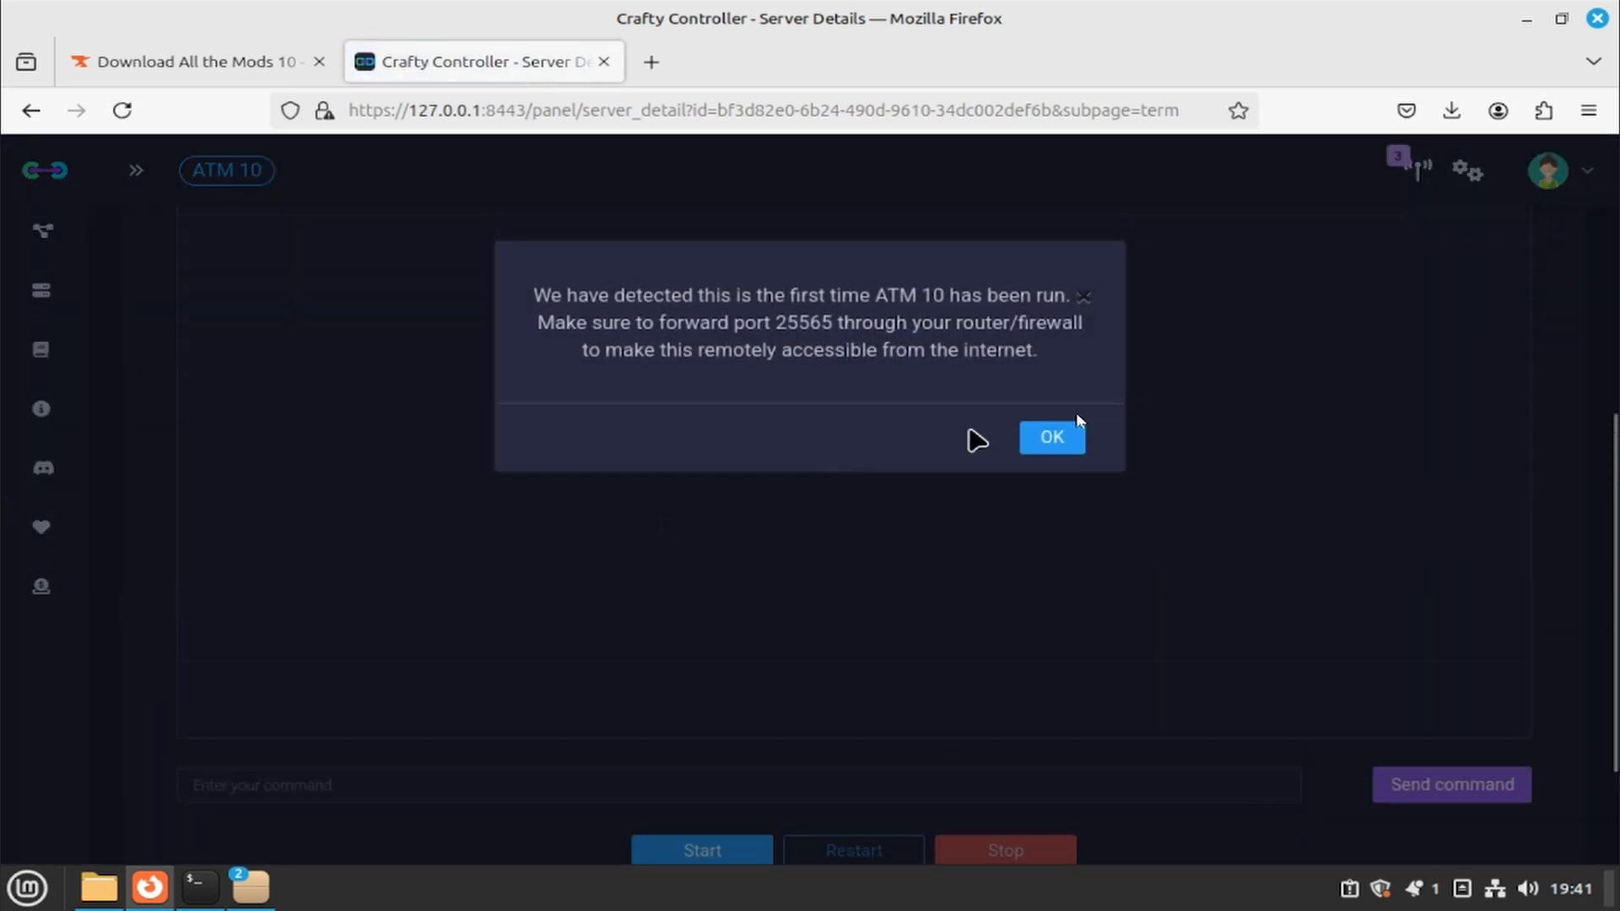
click(1052, 437)
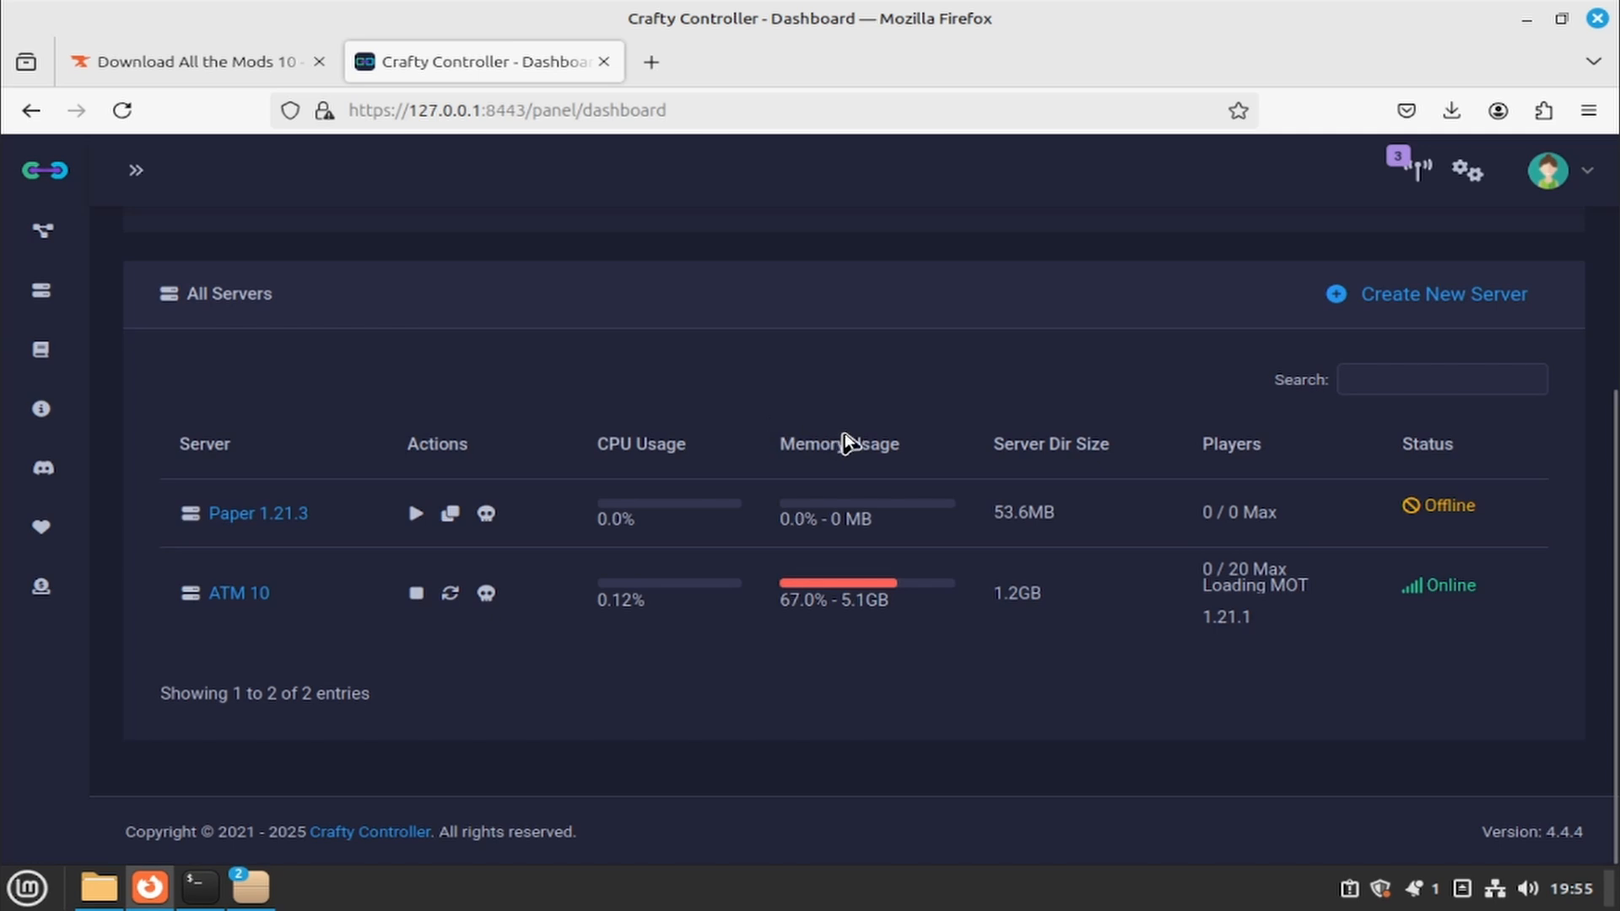